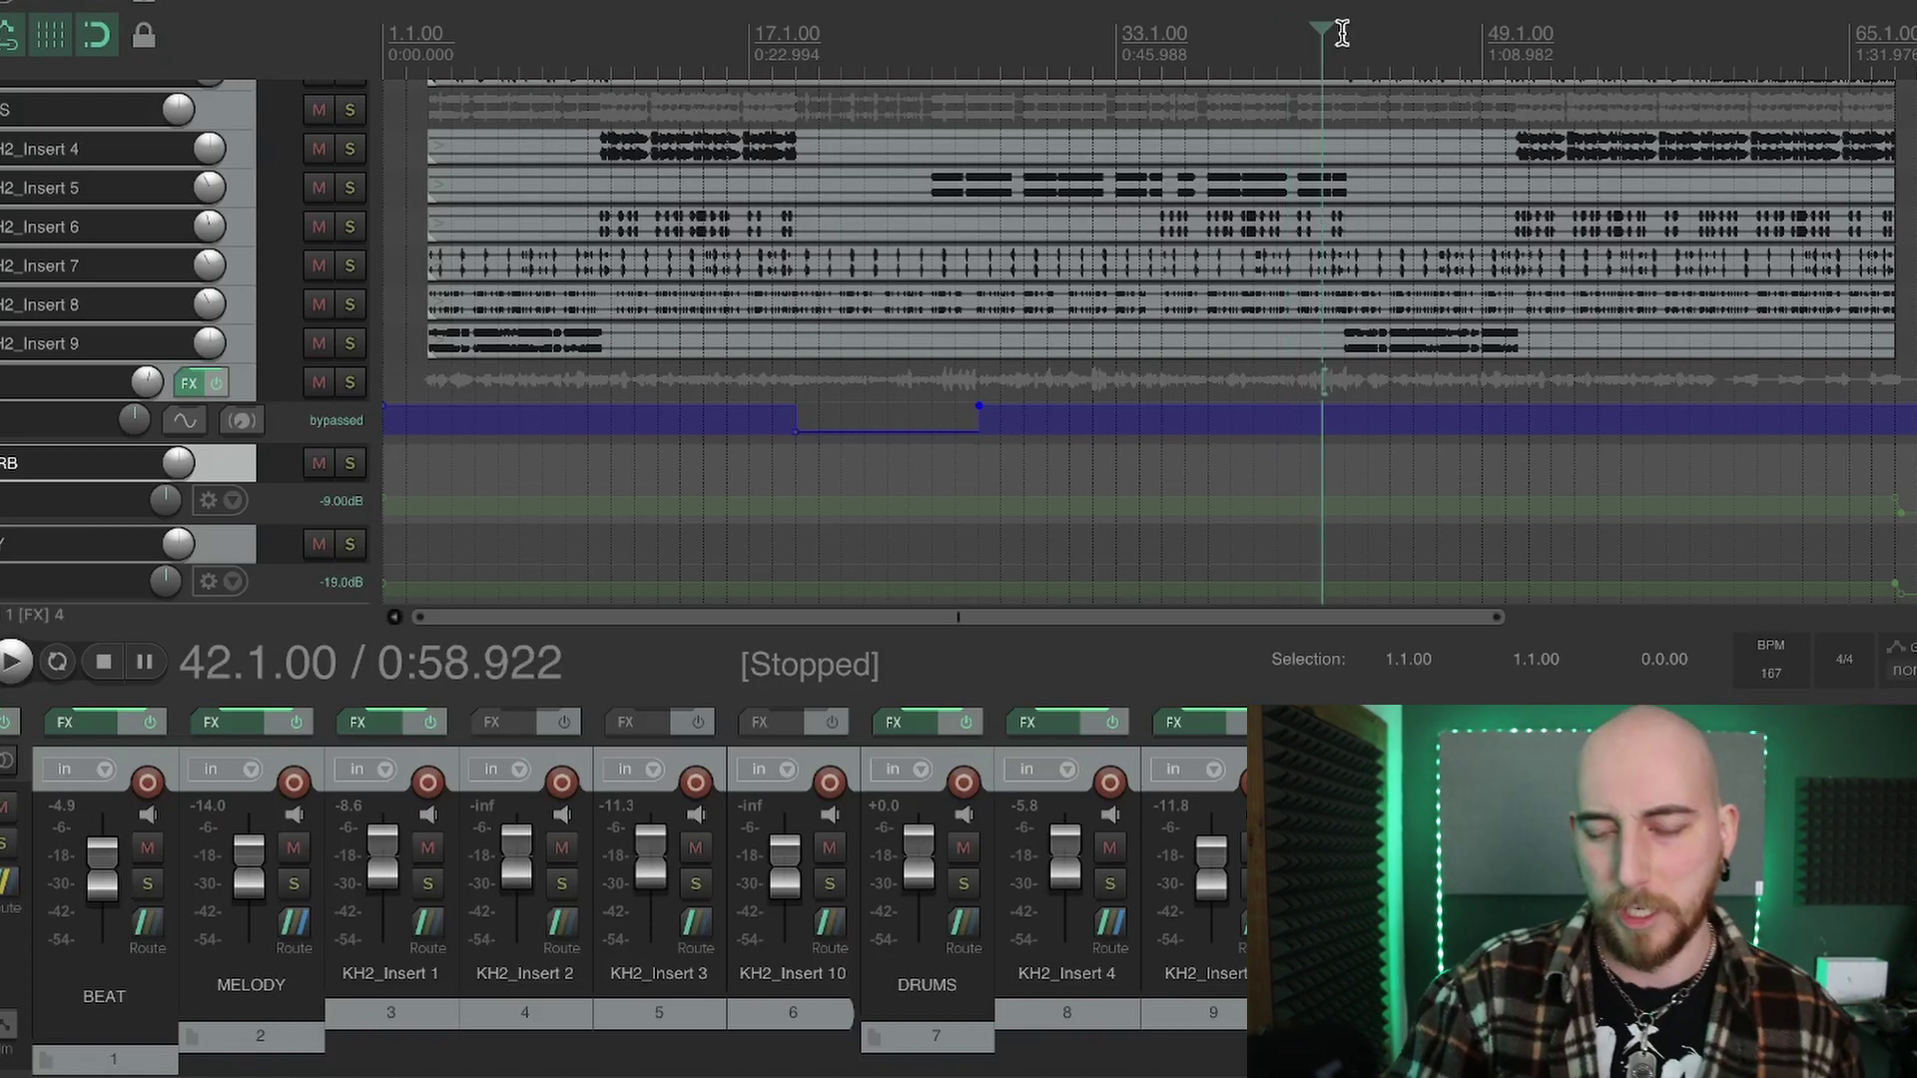
# Step: Play the 167 BPM project from bar 42 and review its beat stems, effect returns and vocal tracks
pyautogui.press('space')
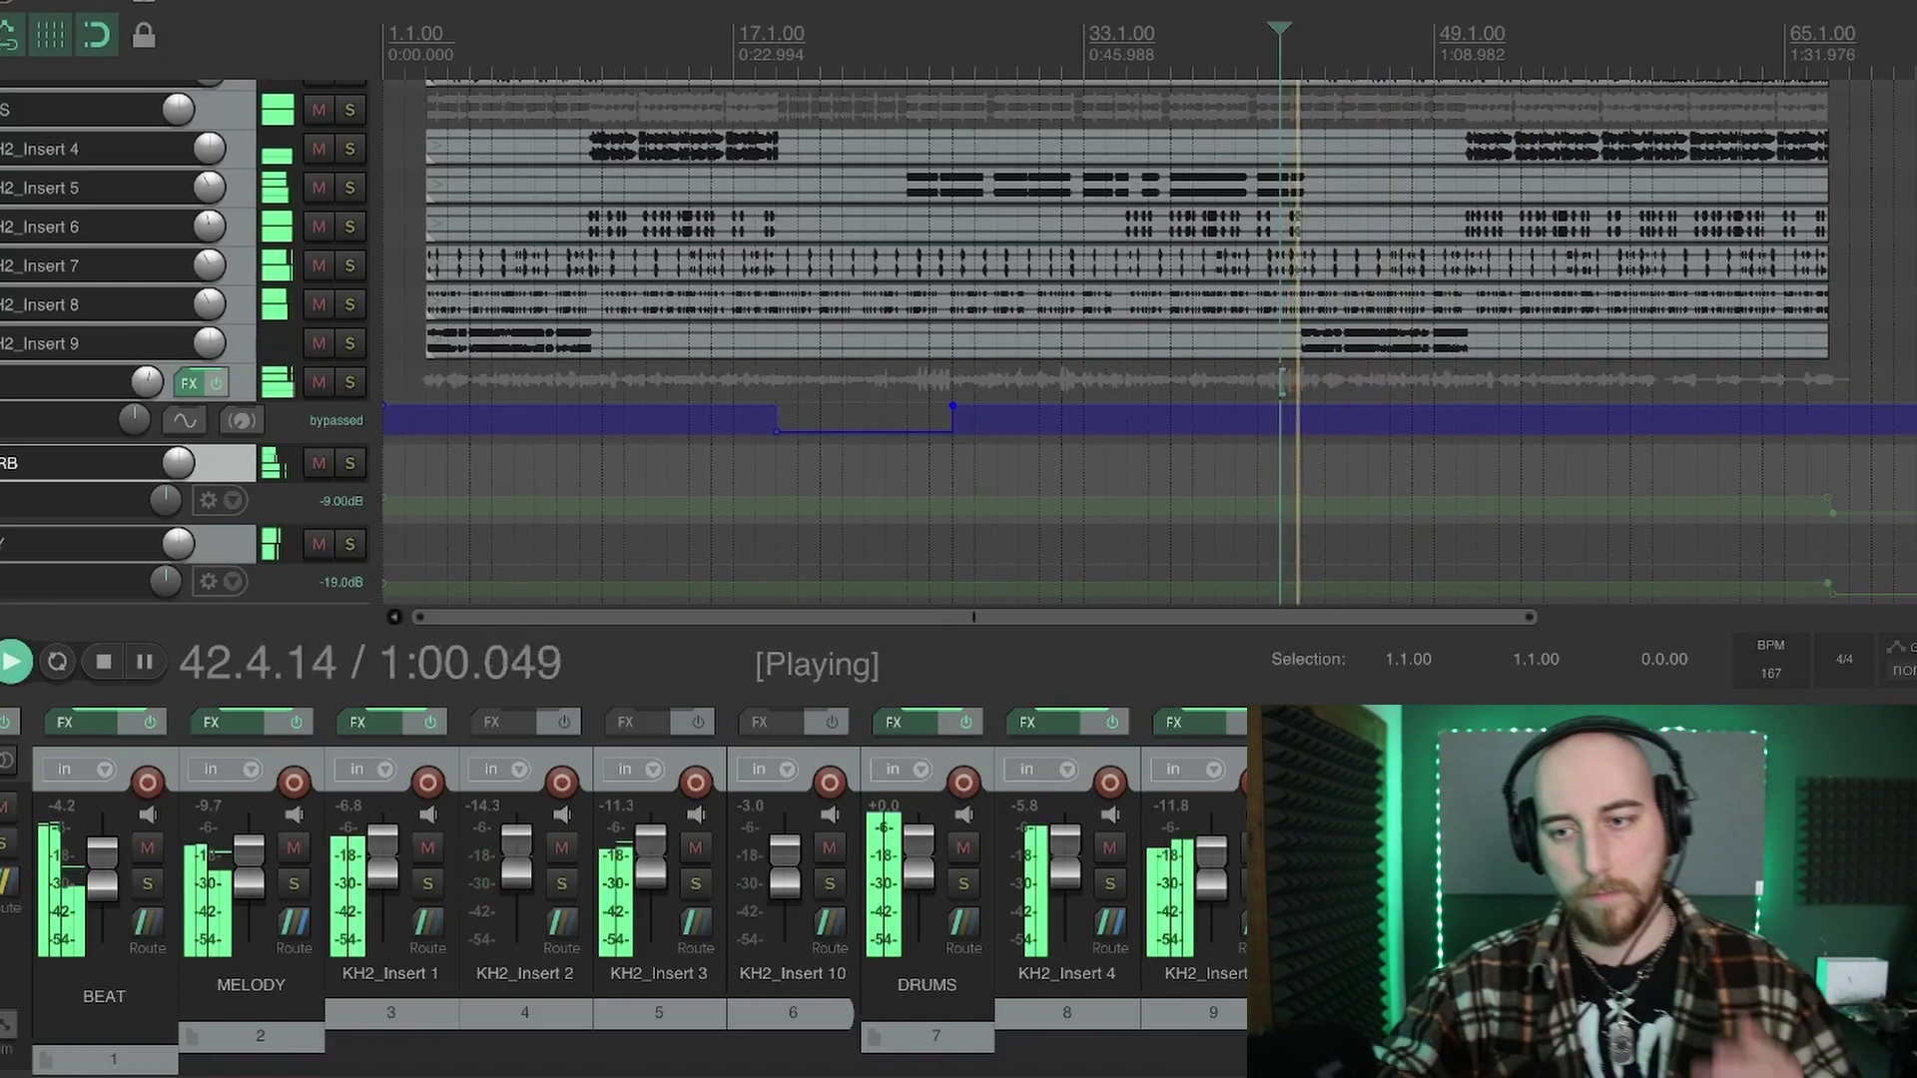
pyautogui.scroll(-1, 1334, 60)
pyautogui.scroll(-5, 1148, 339)
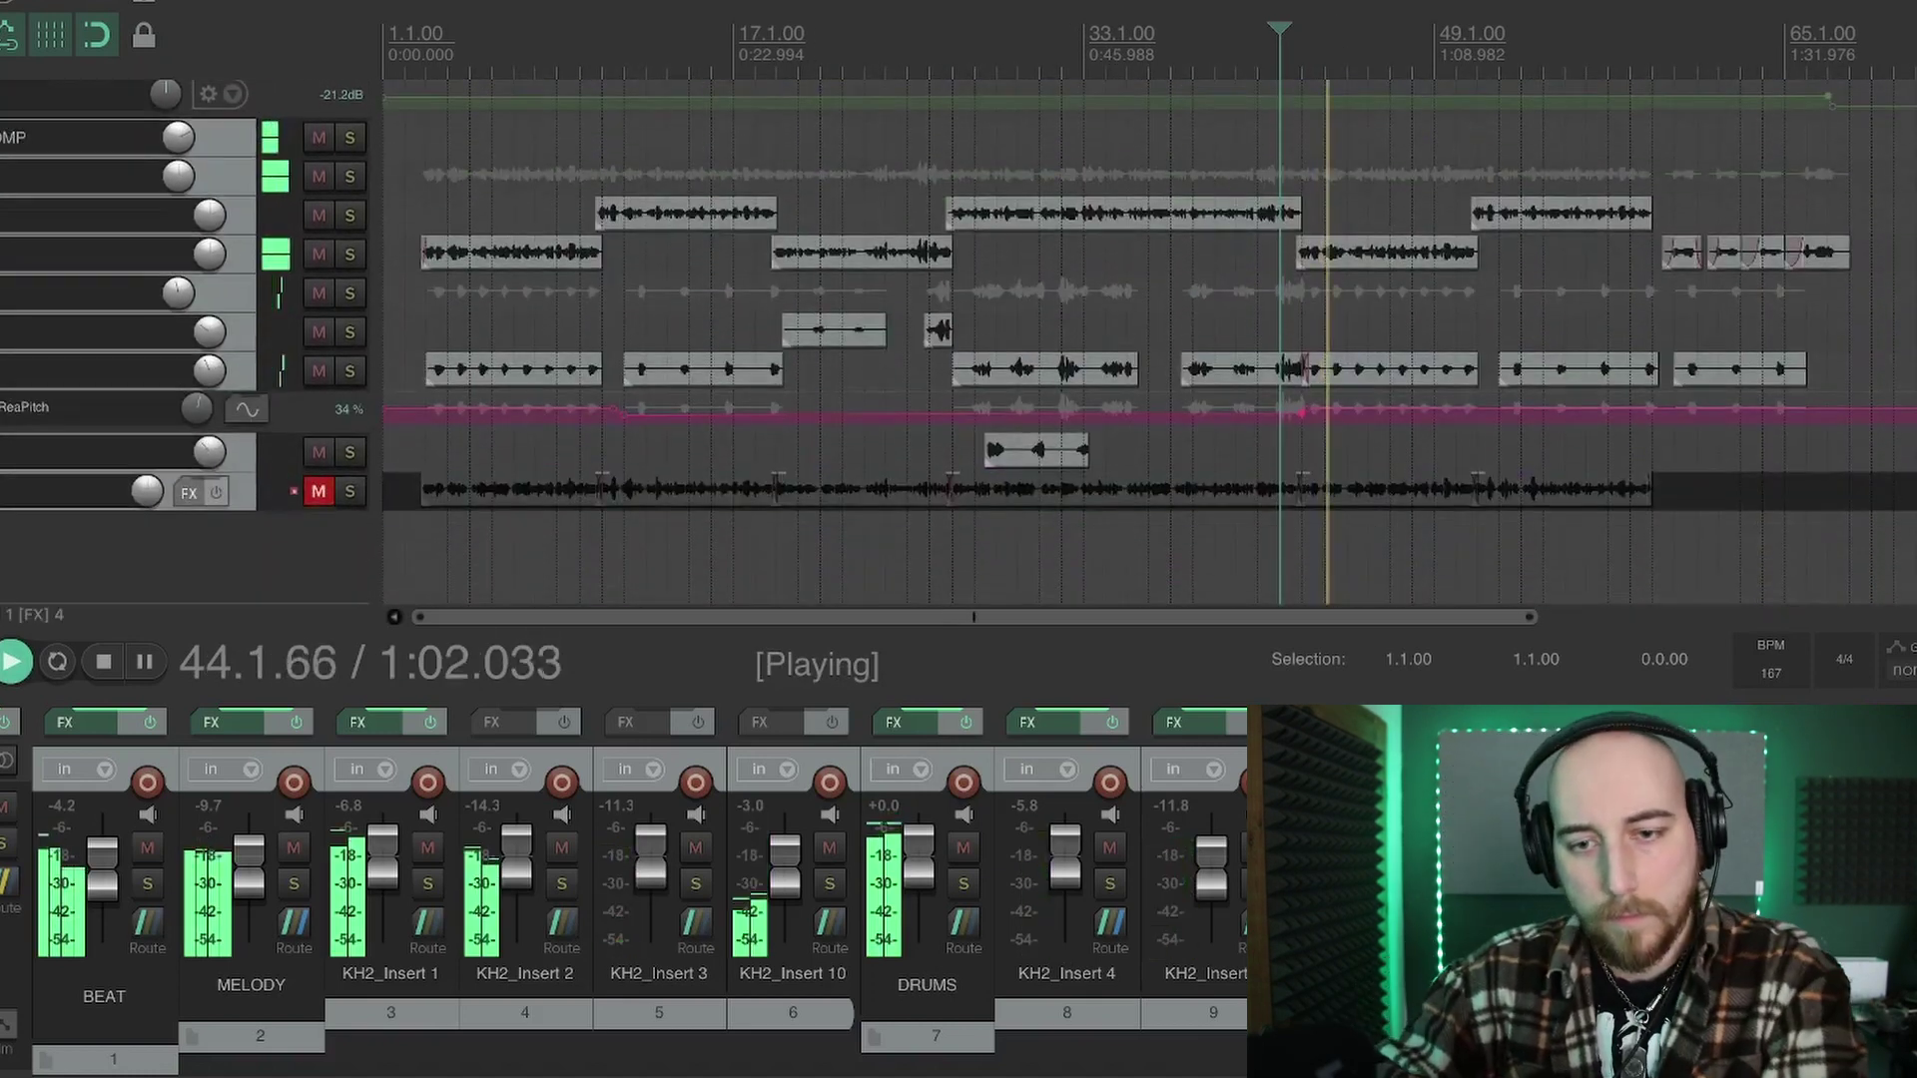
pyautogui.scroll(3, 1148, 339)
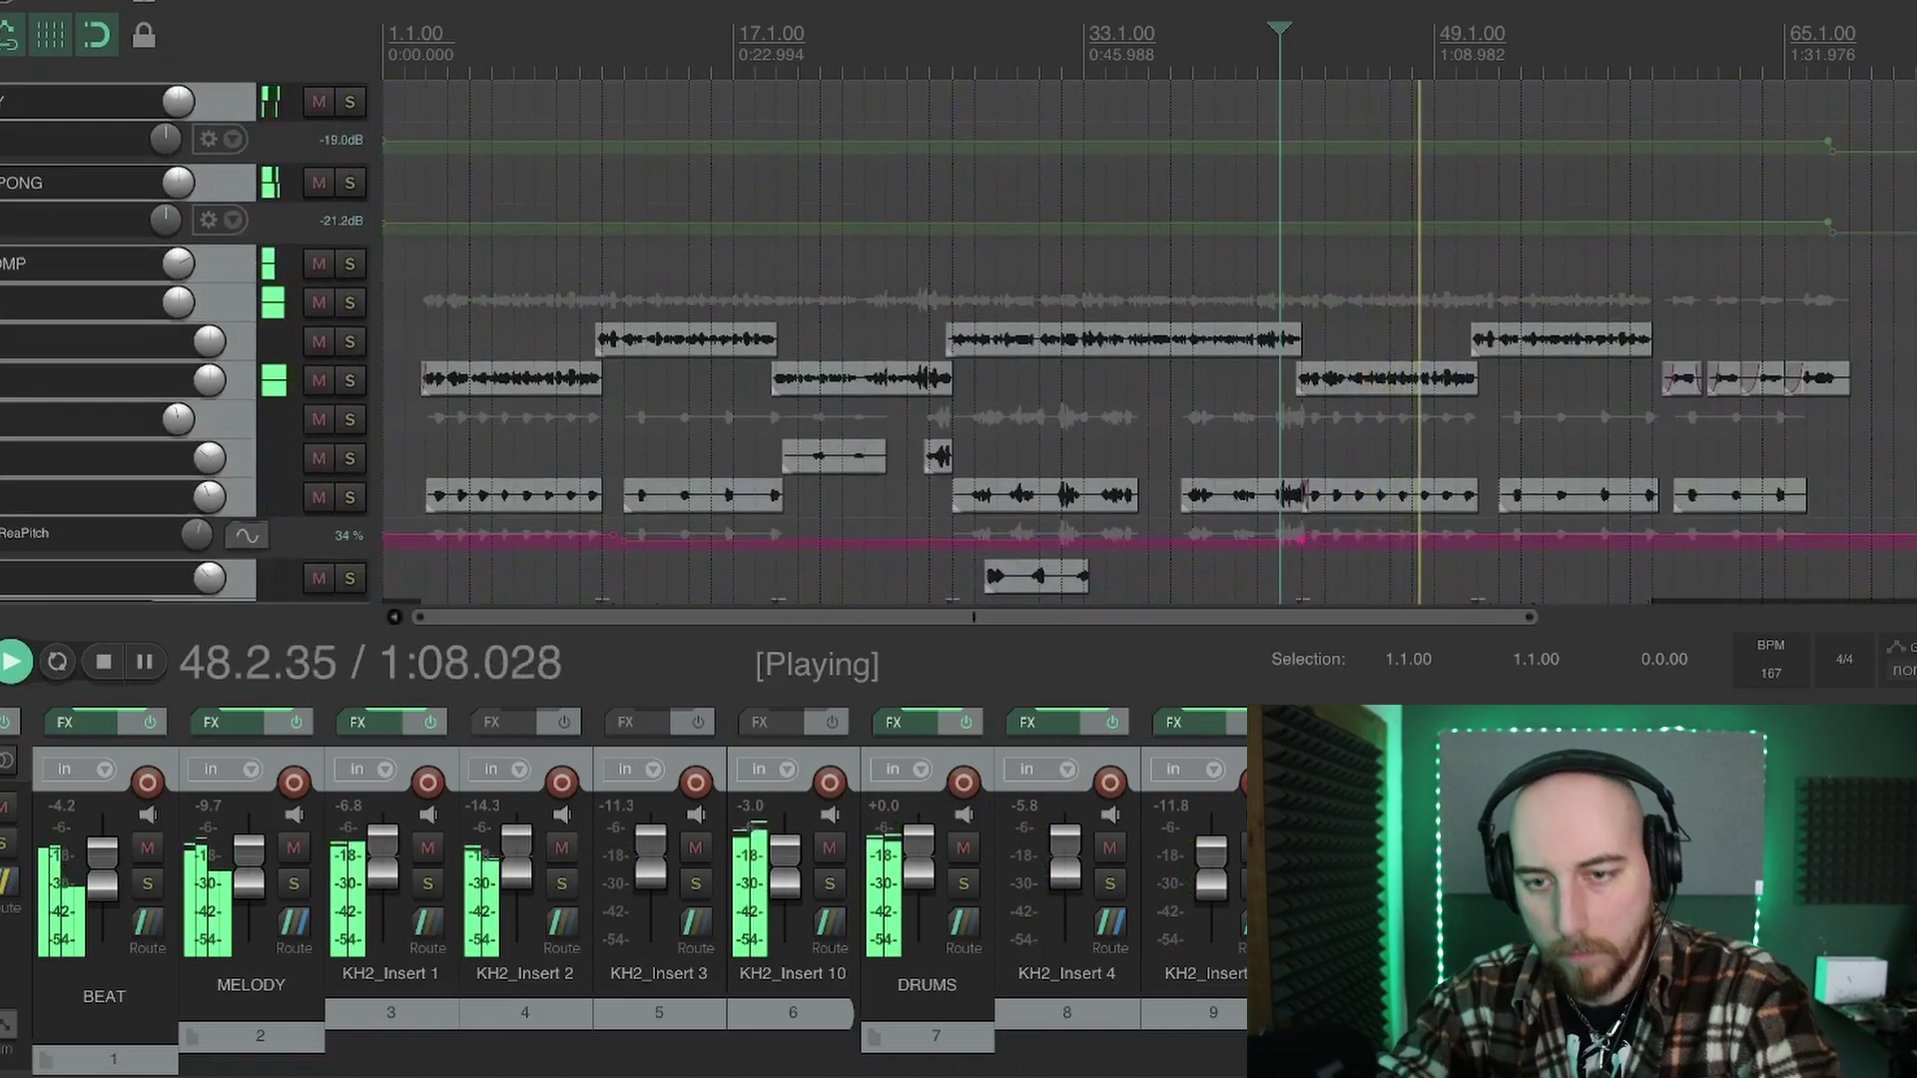
pyautogui.scroll(10, 1148, 340)
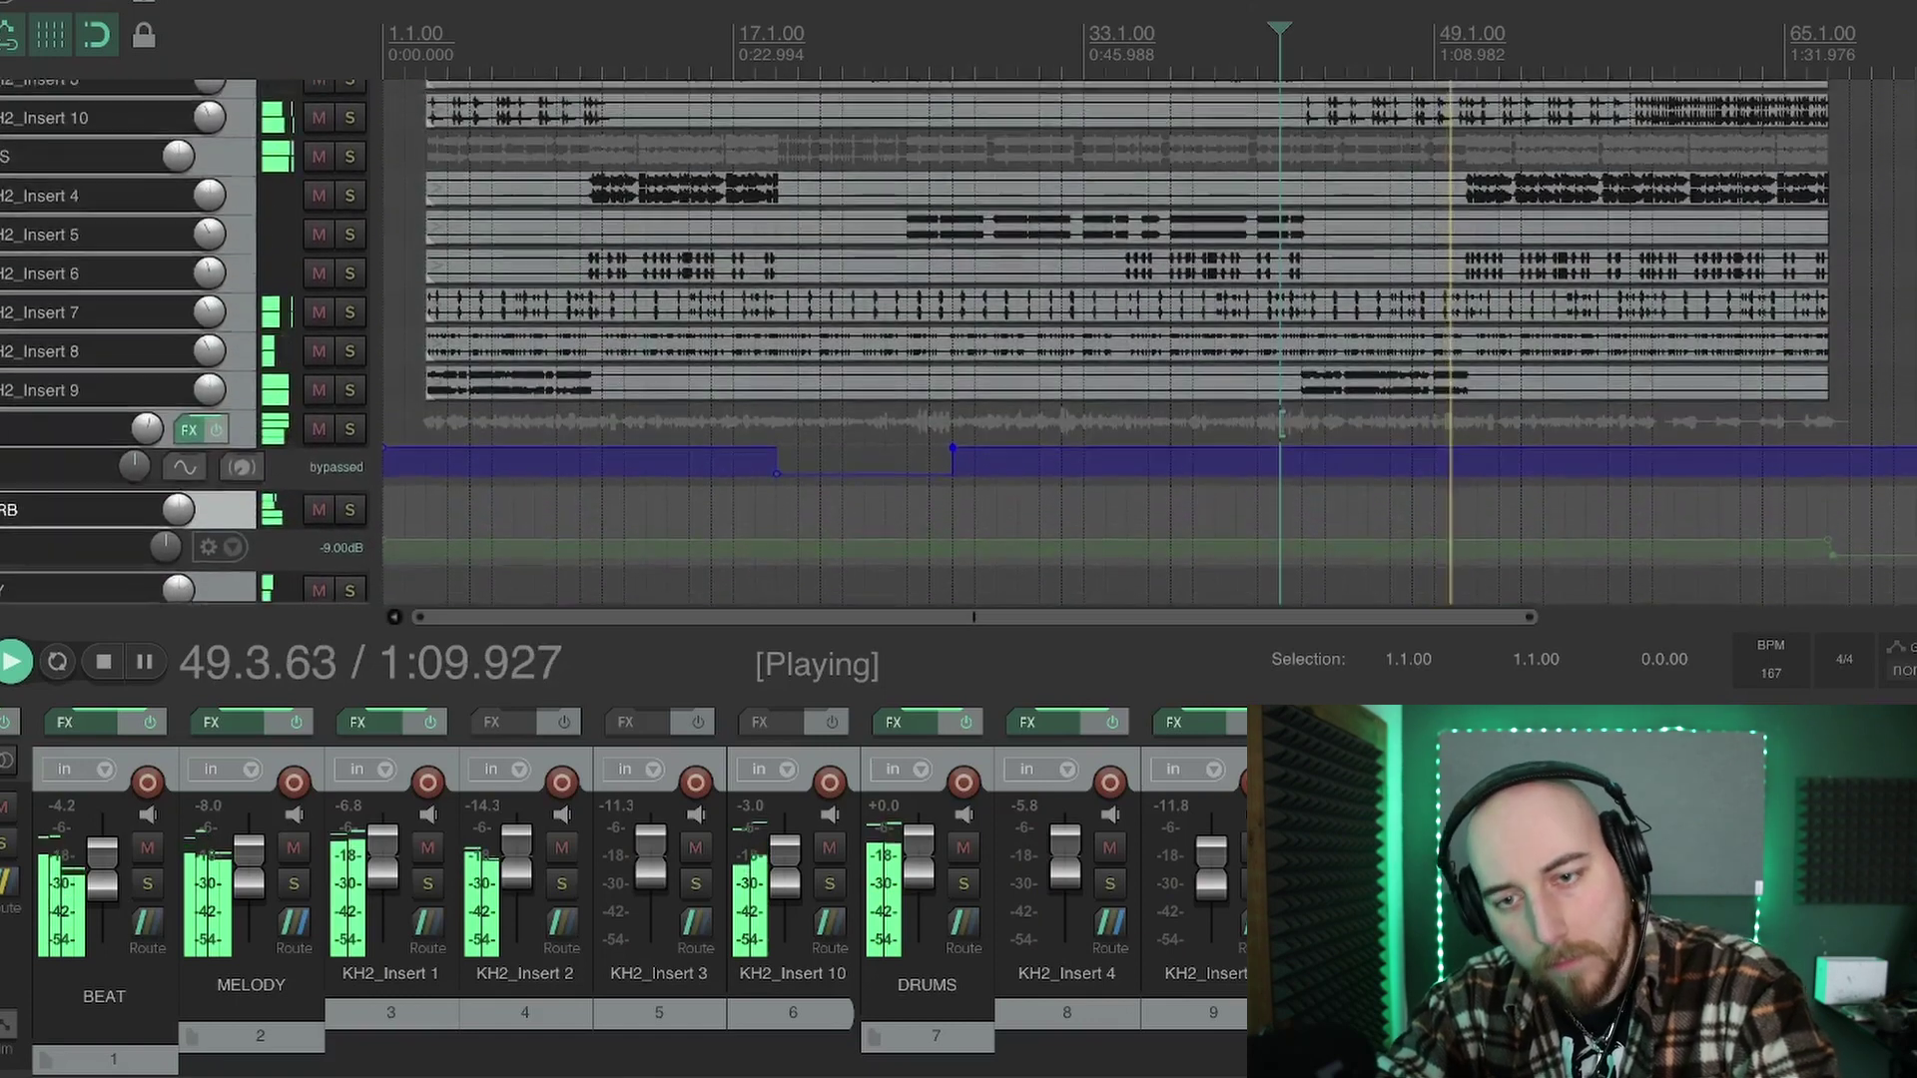
pyautogui.scroll(-8, 1148, 340)
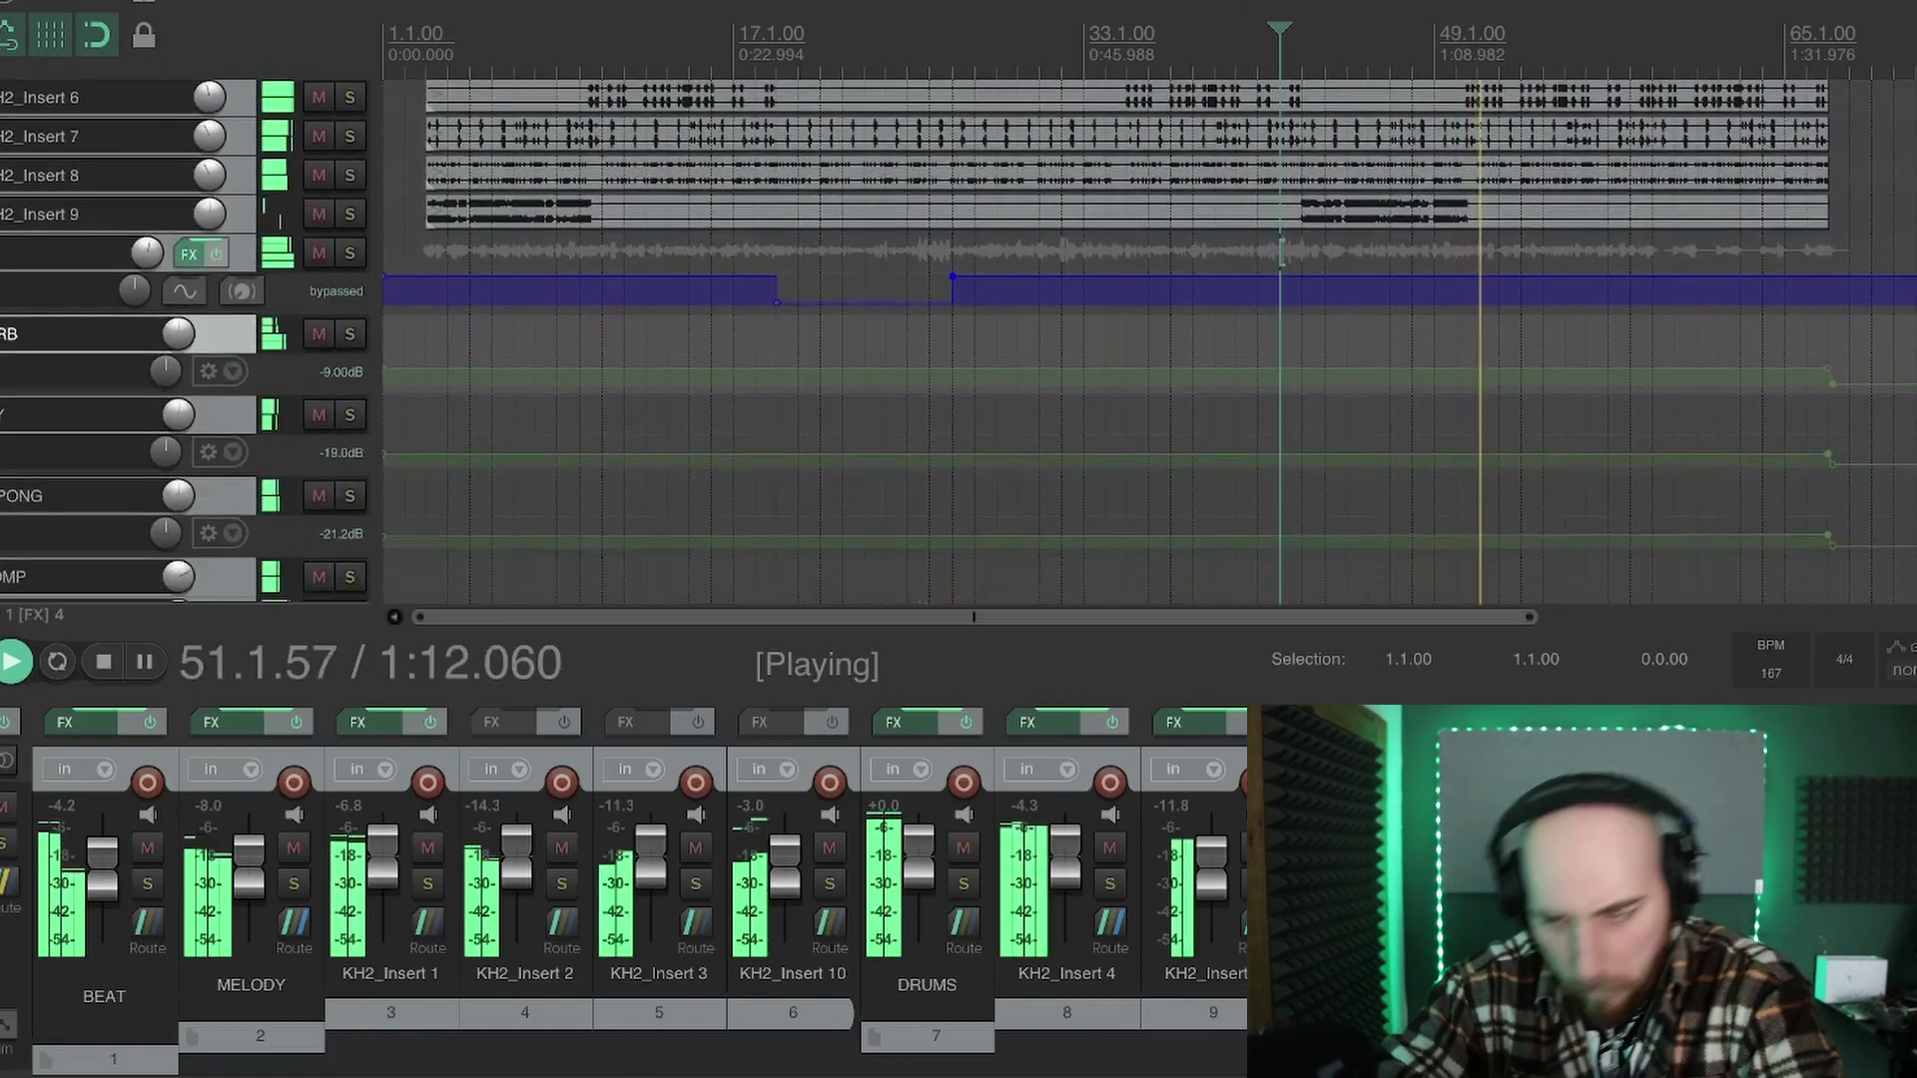
pyautogui.scroll(-6, 1148, 340)
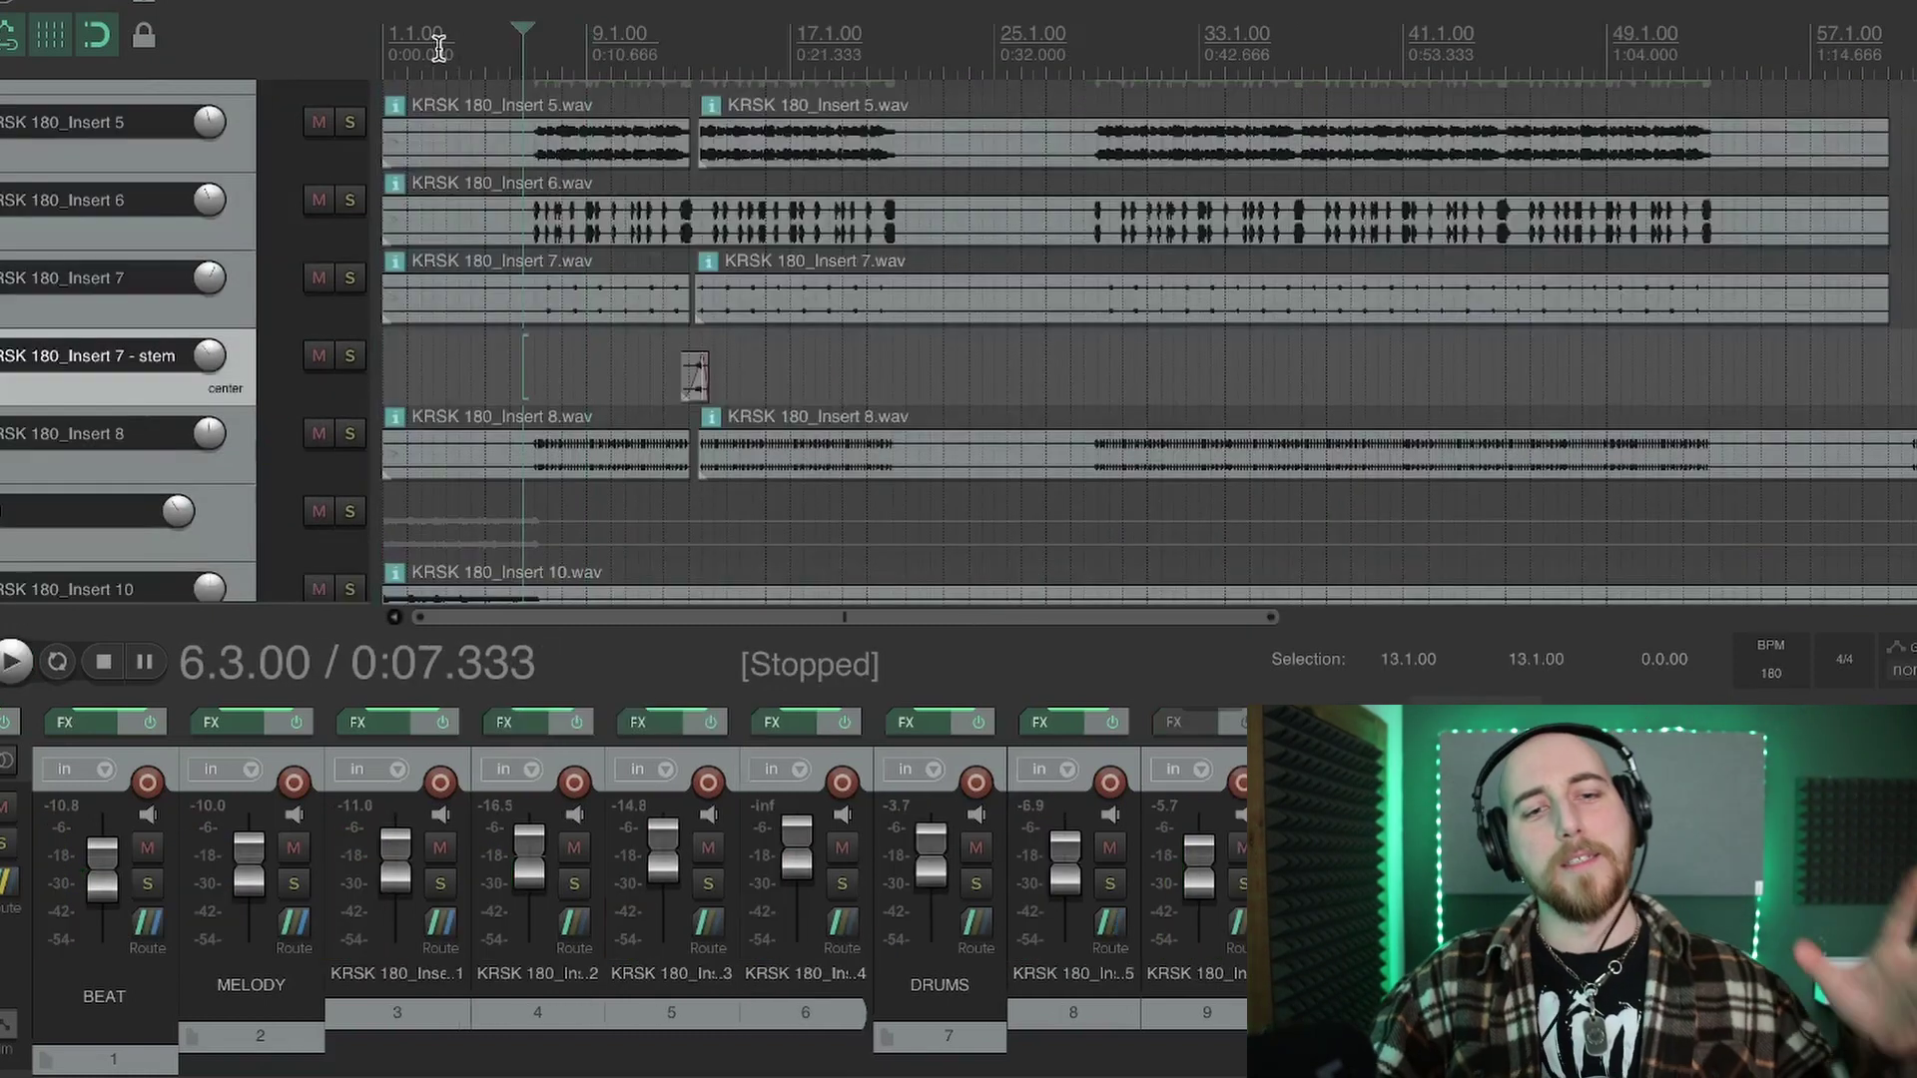
# Step: Place the edit cursor at 2.3.00 in the 180 BPM project and listen to the intro and first section
pyautogui.click(437, 48)
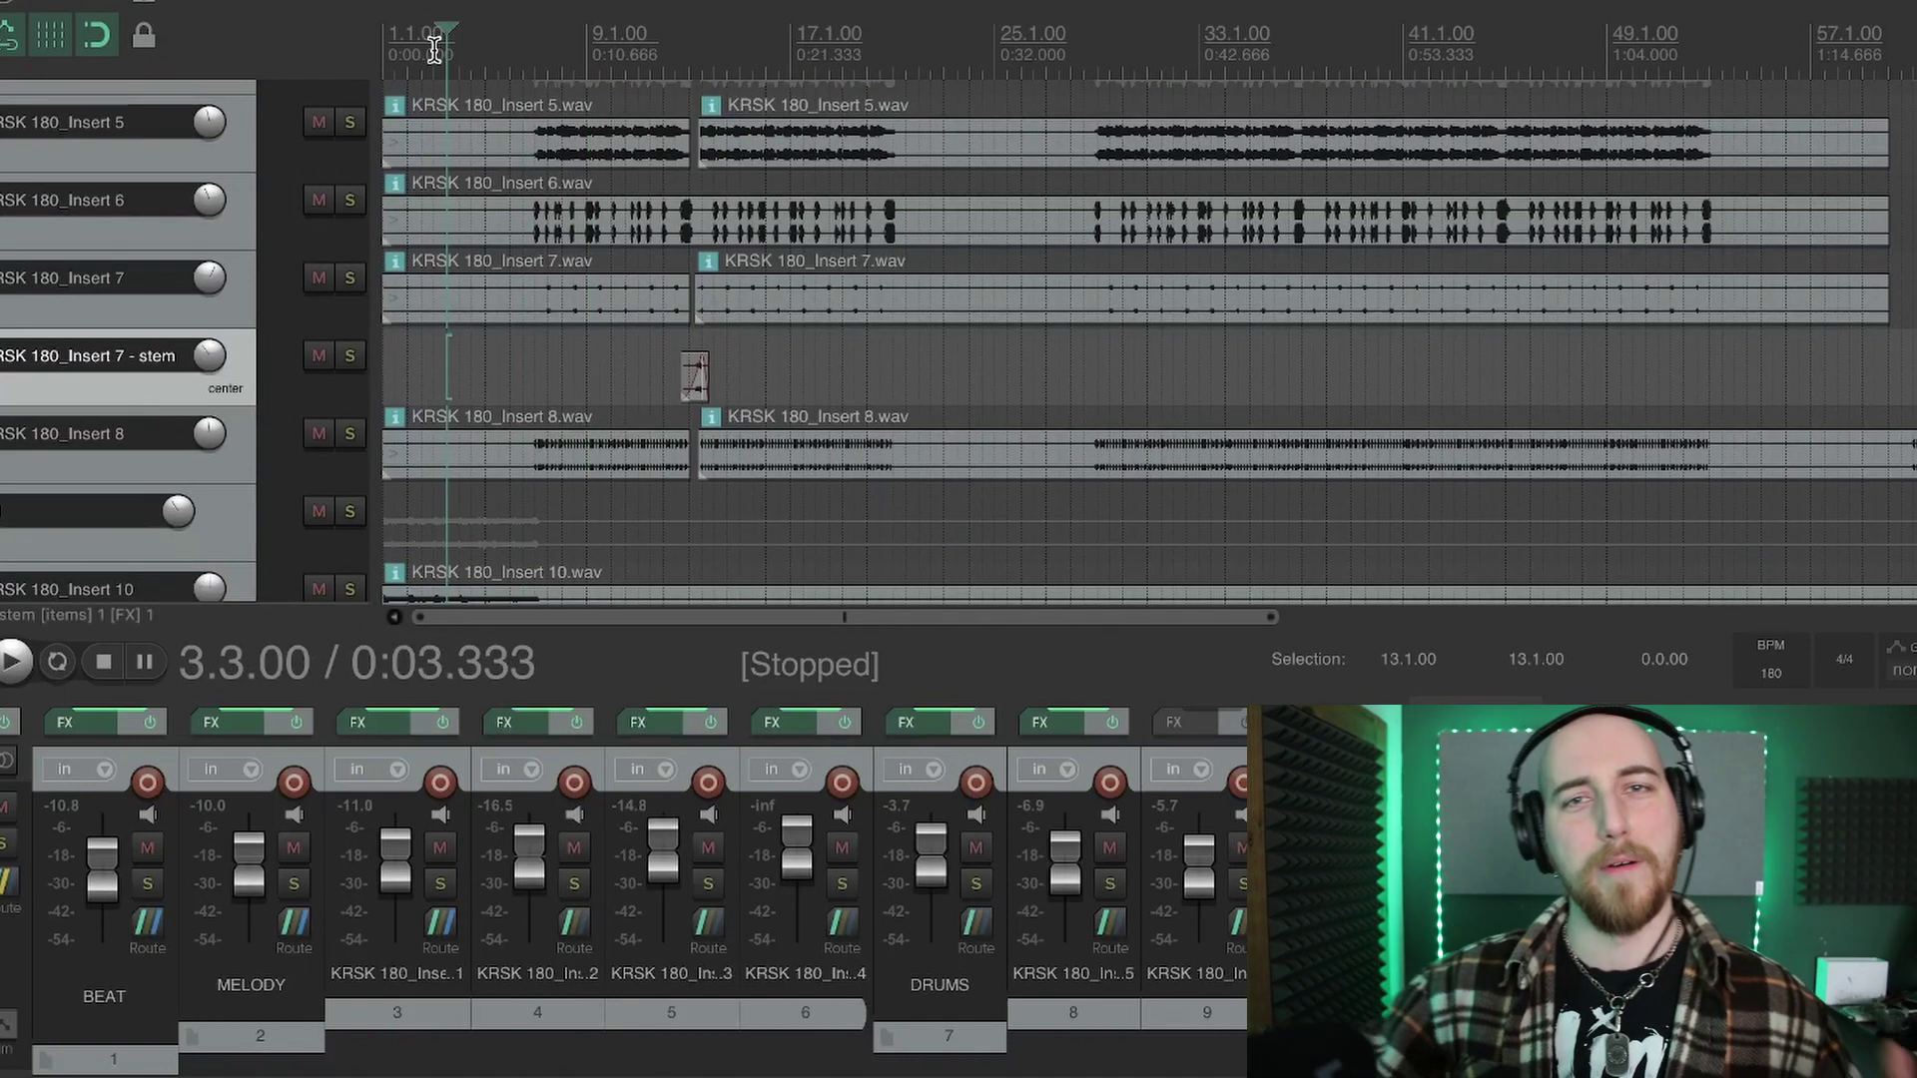
pyautogui.click(420, 50)
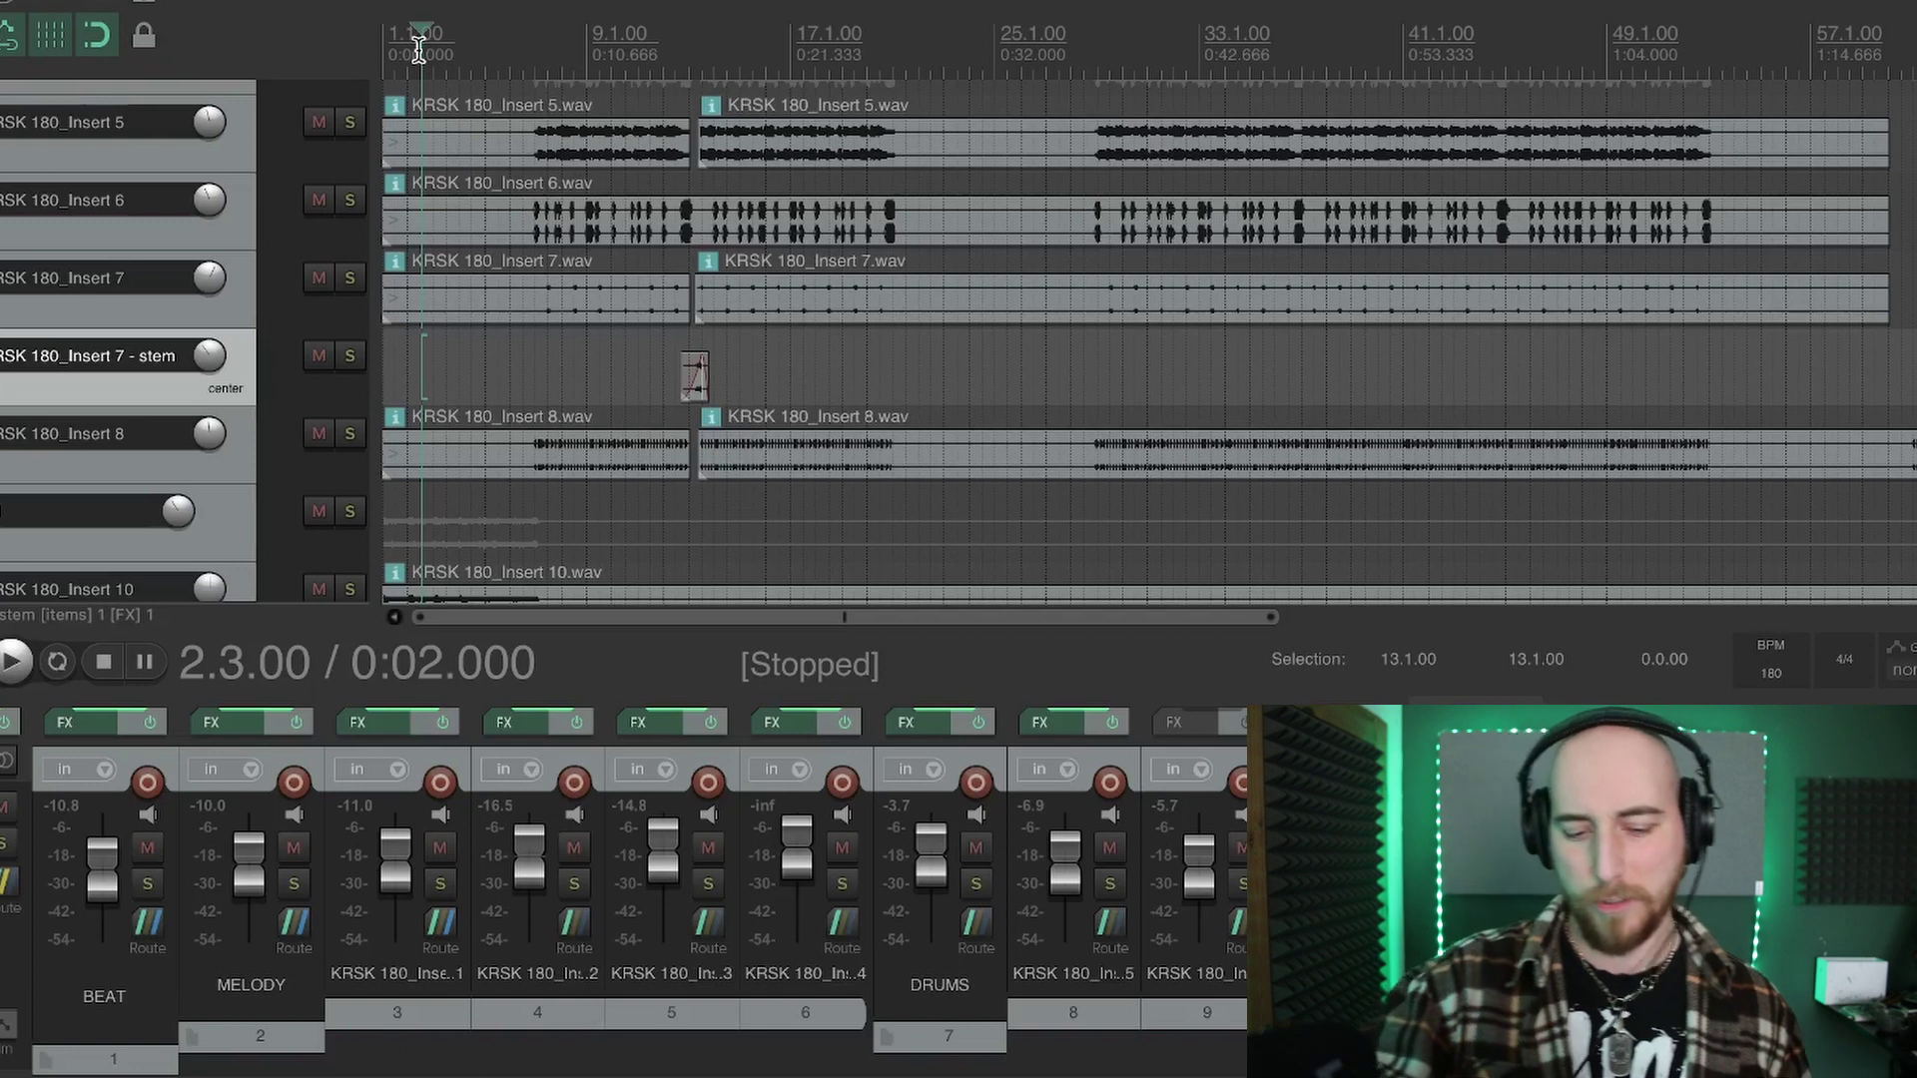
pyautogui.press('space')
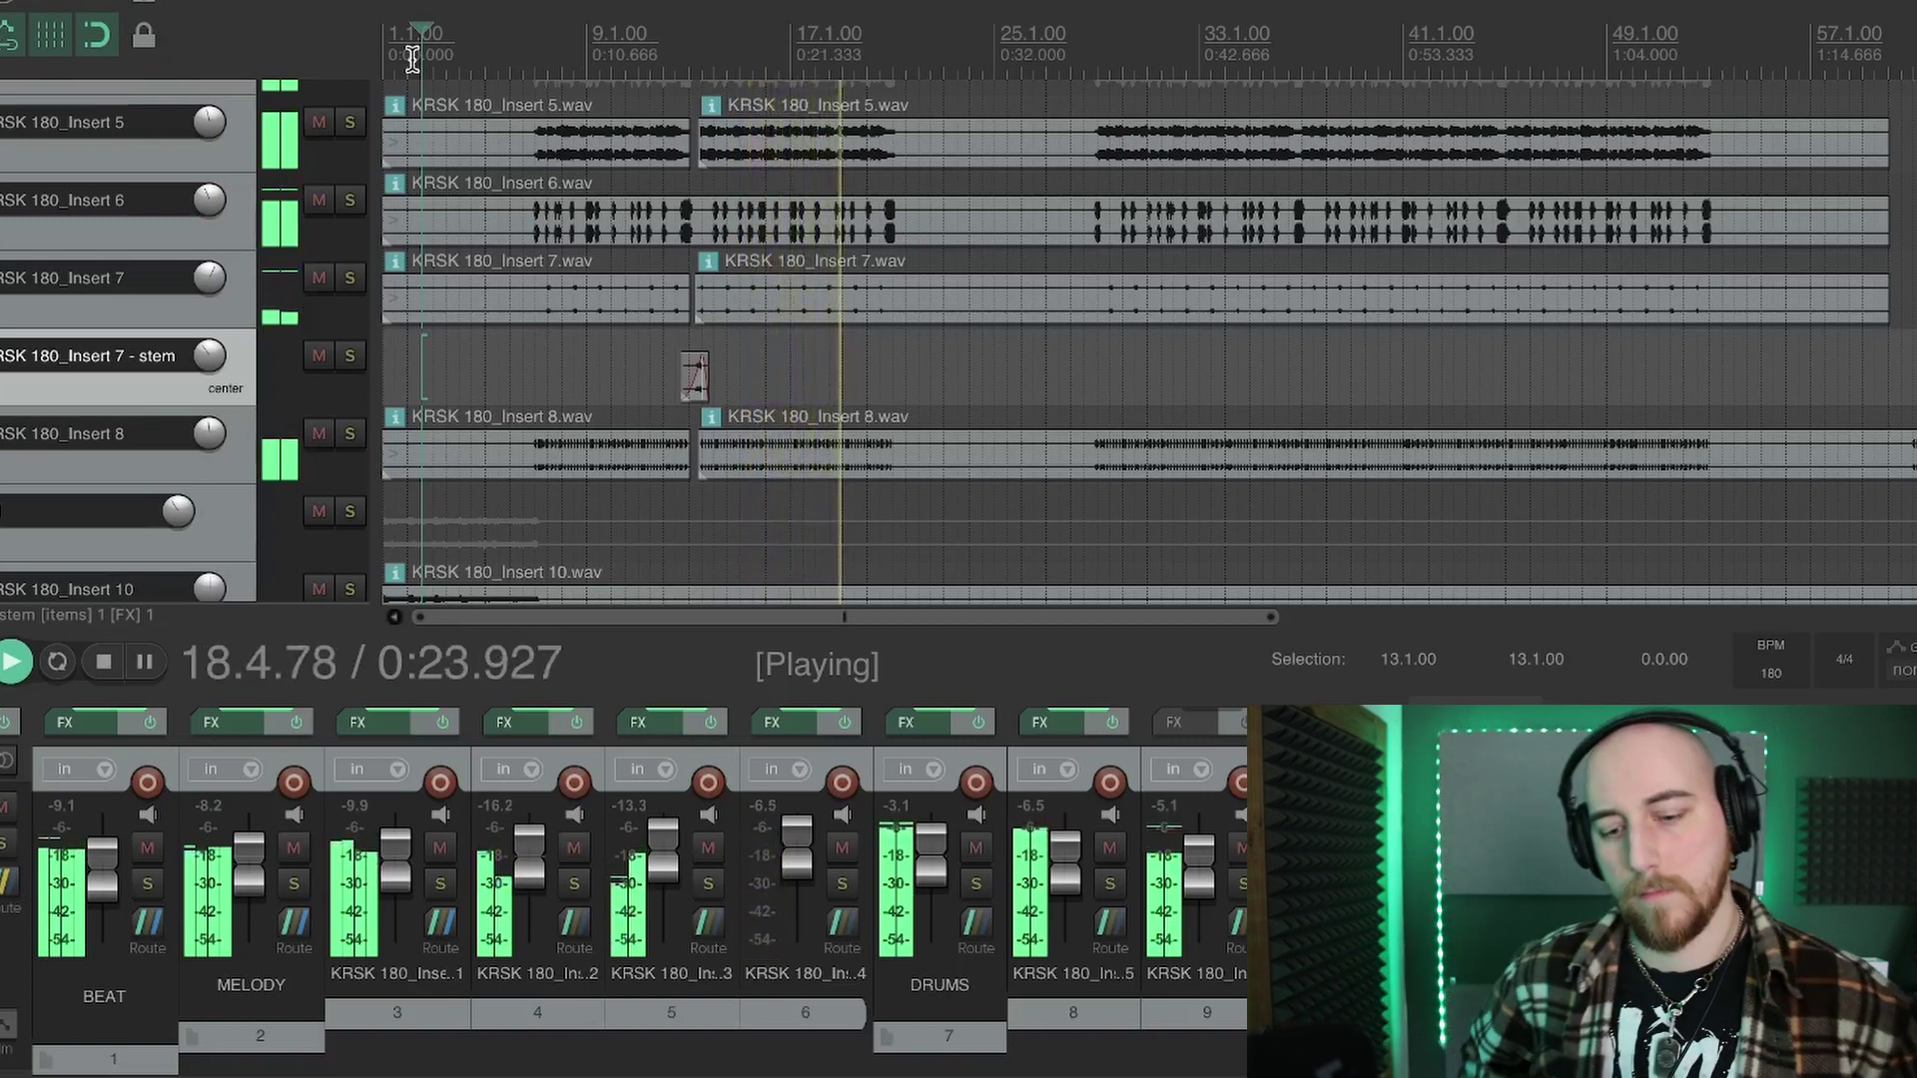
pyautogui.press('space')
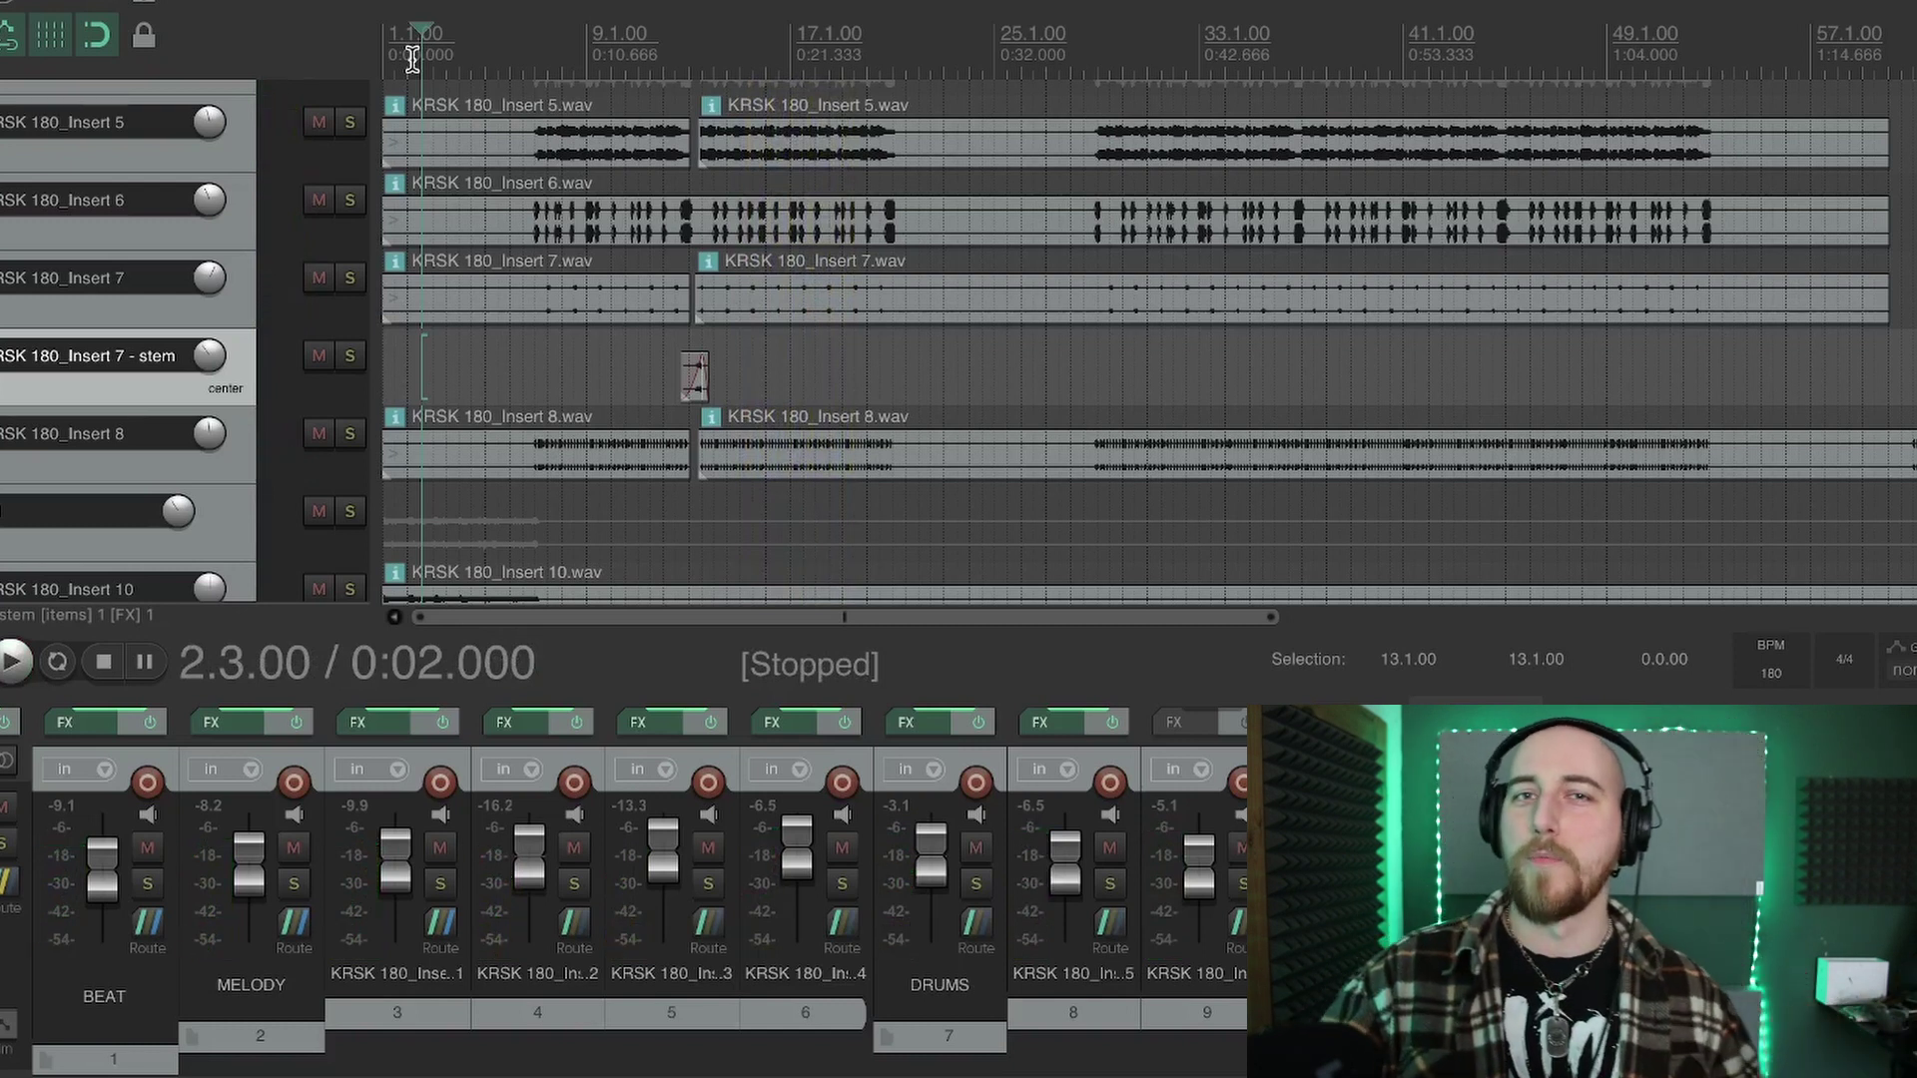
# Step: Select the time range from 3.3.00 to 6.3.00 and listen to the intro leading into the drums
pyautogui.moveTo(446, 62); pyautogui.dragTo(510, 66)
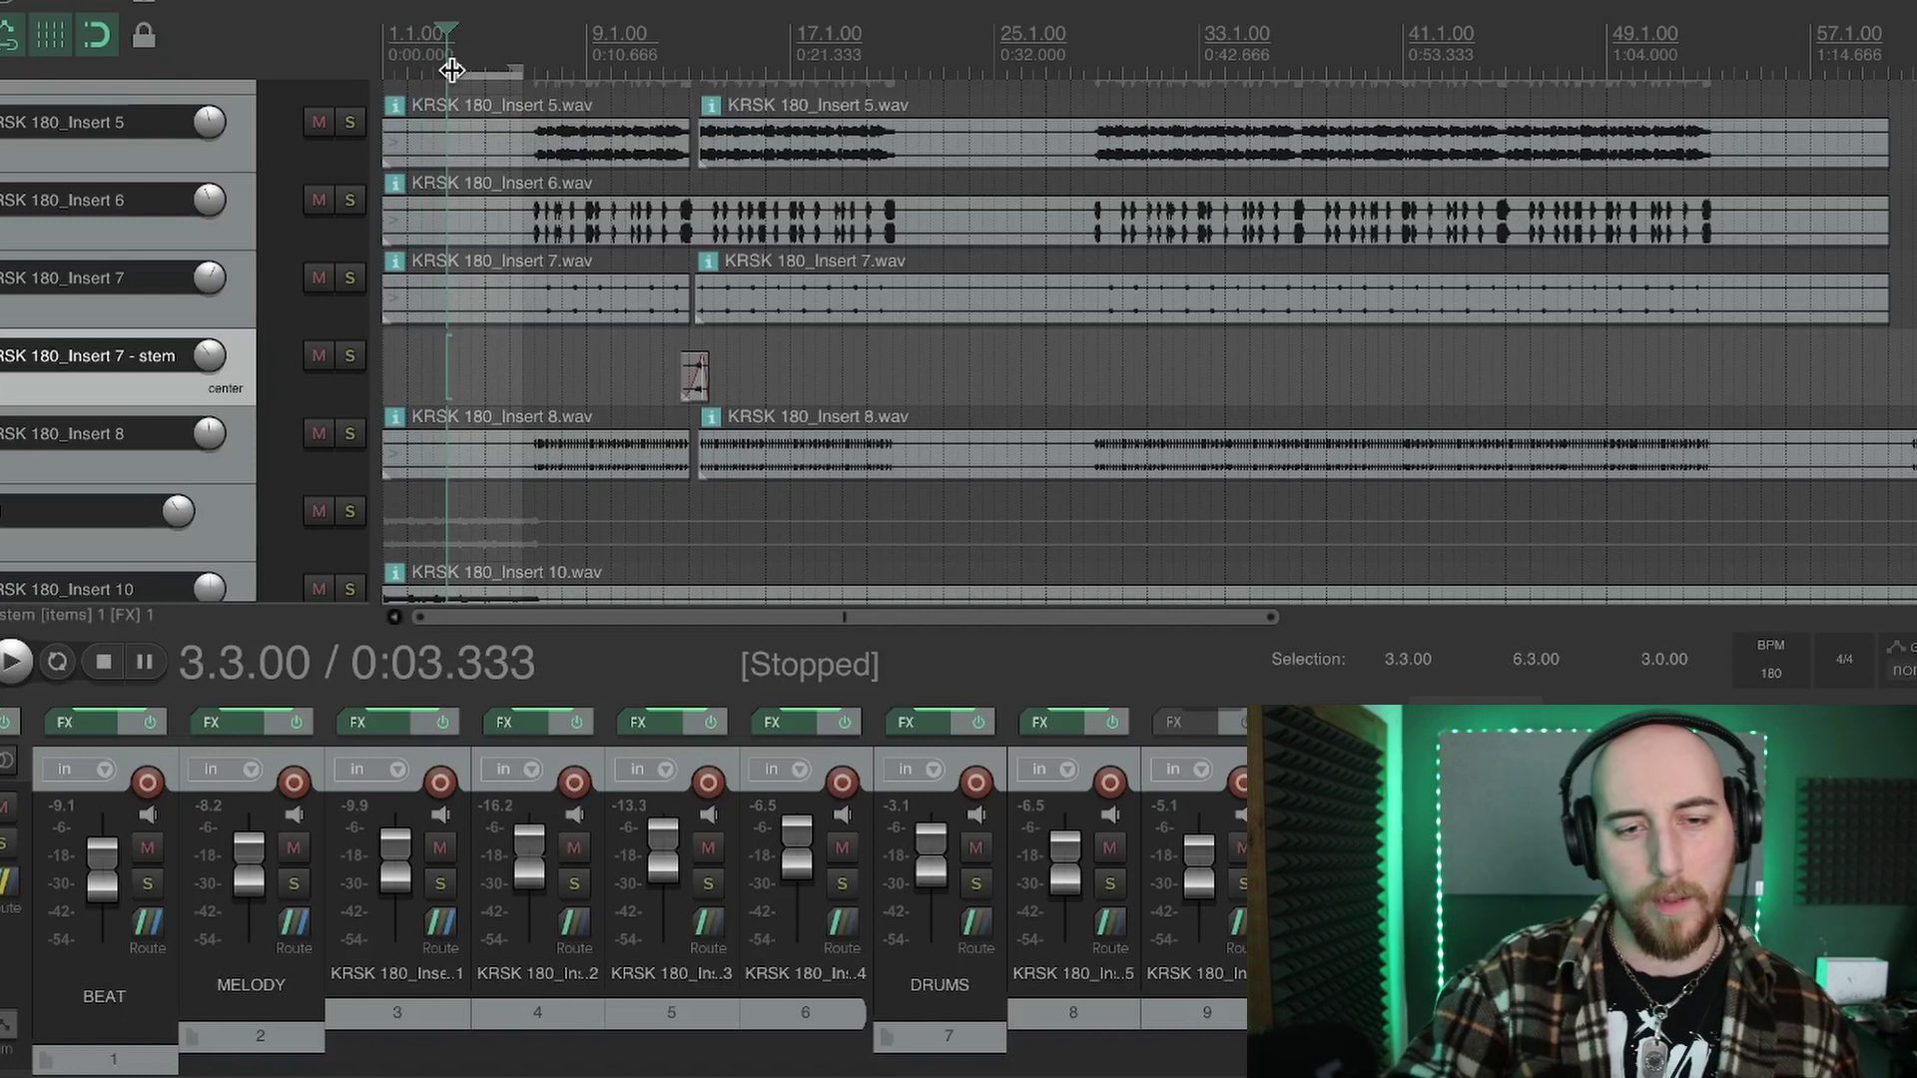
pyautogui.press('space')
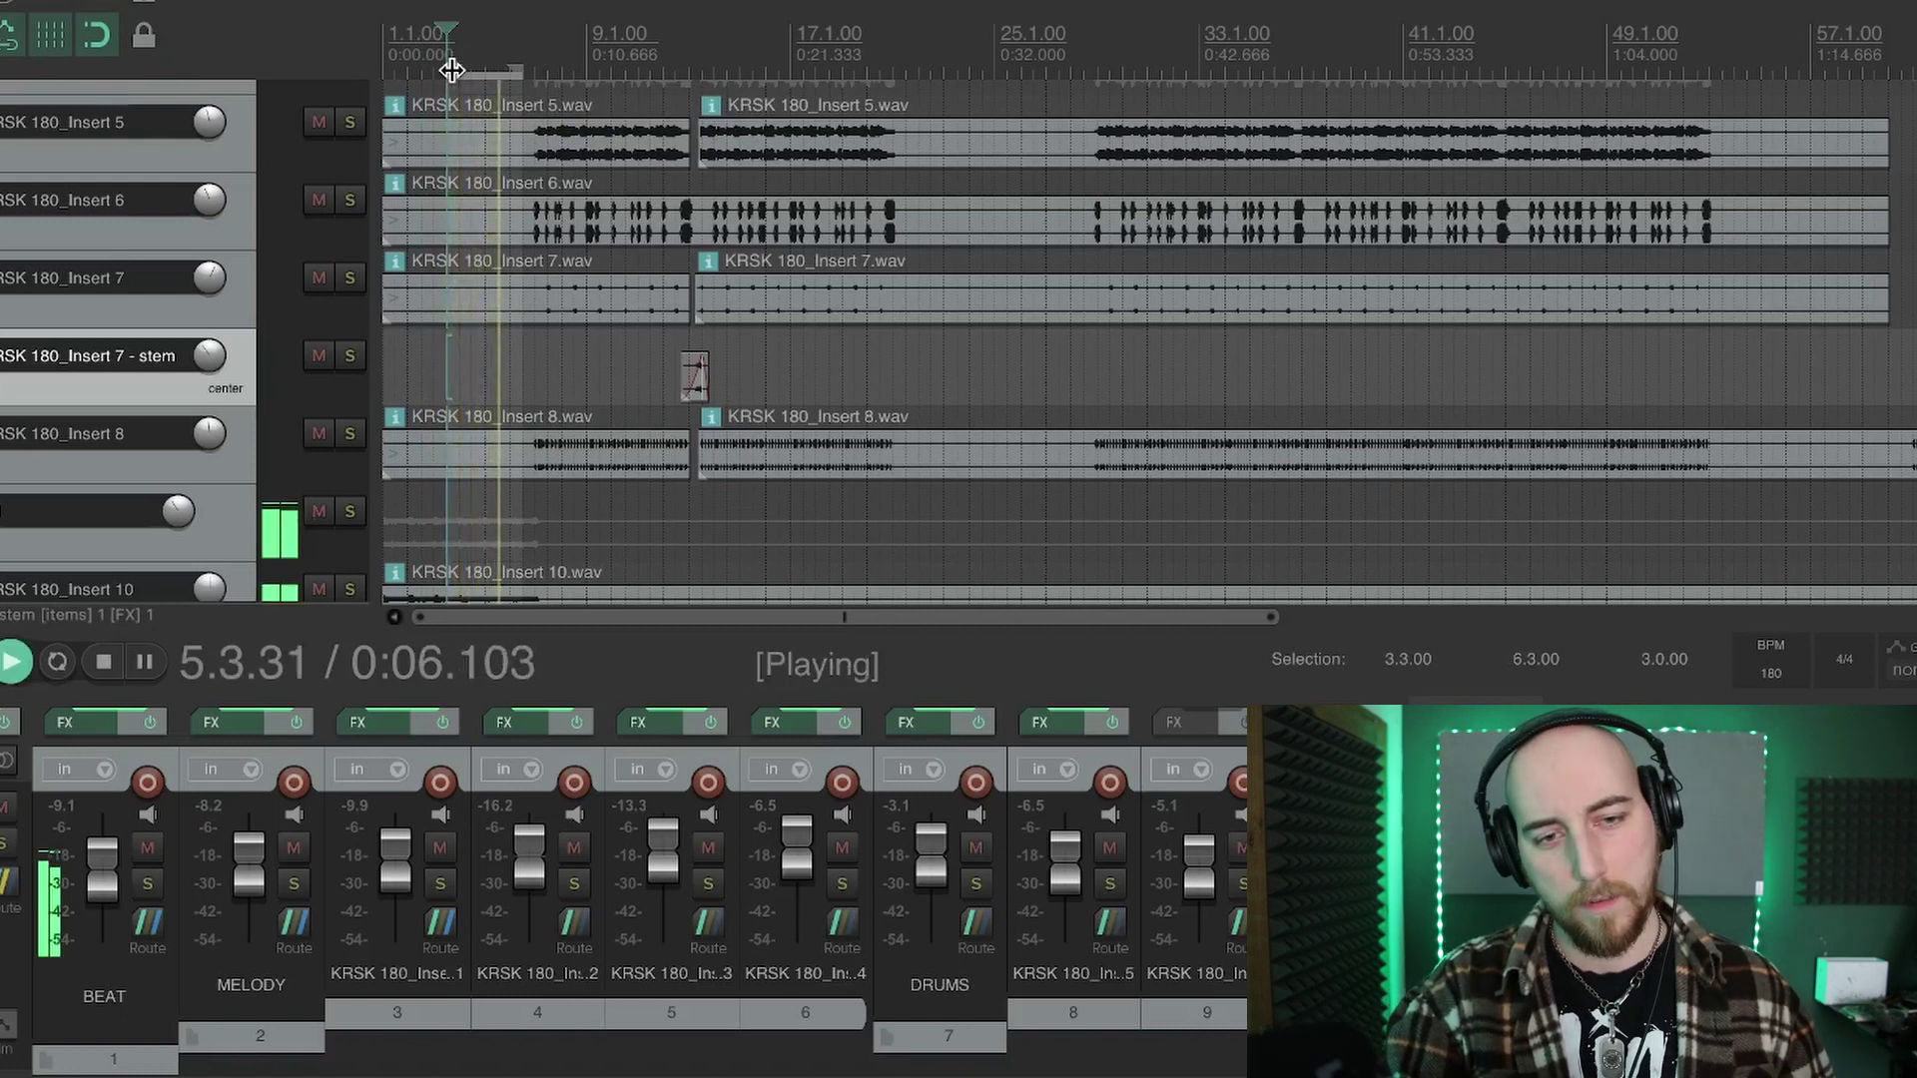
pyautogui.press('space')
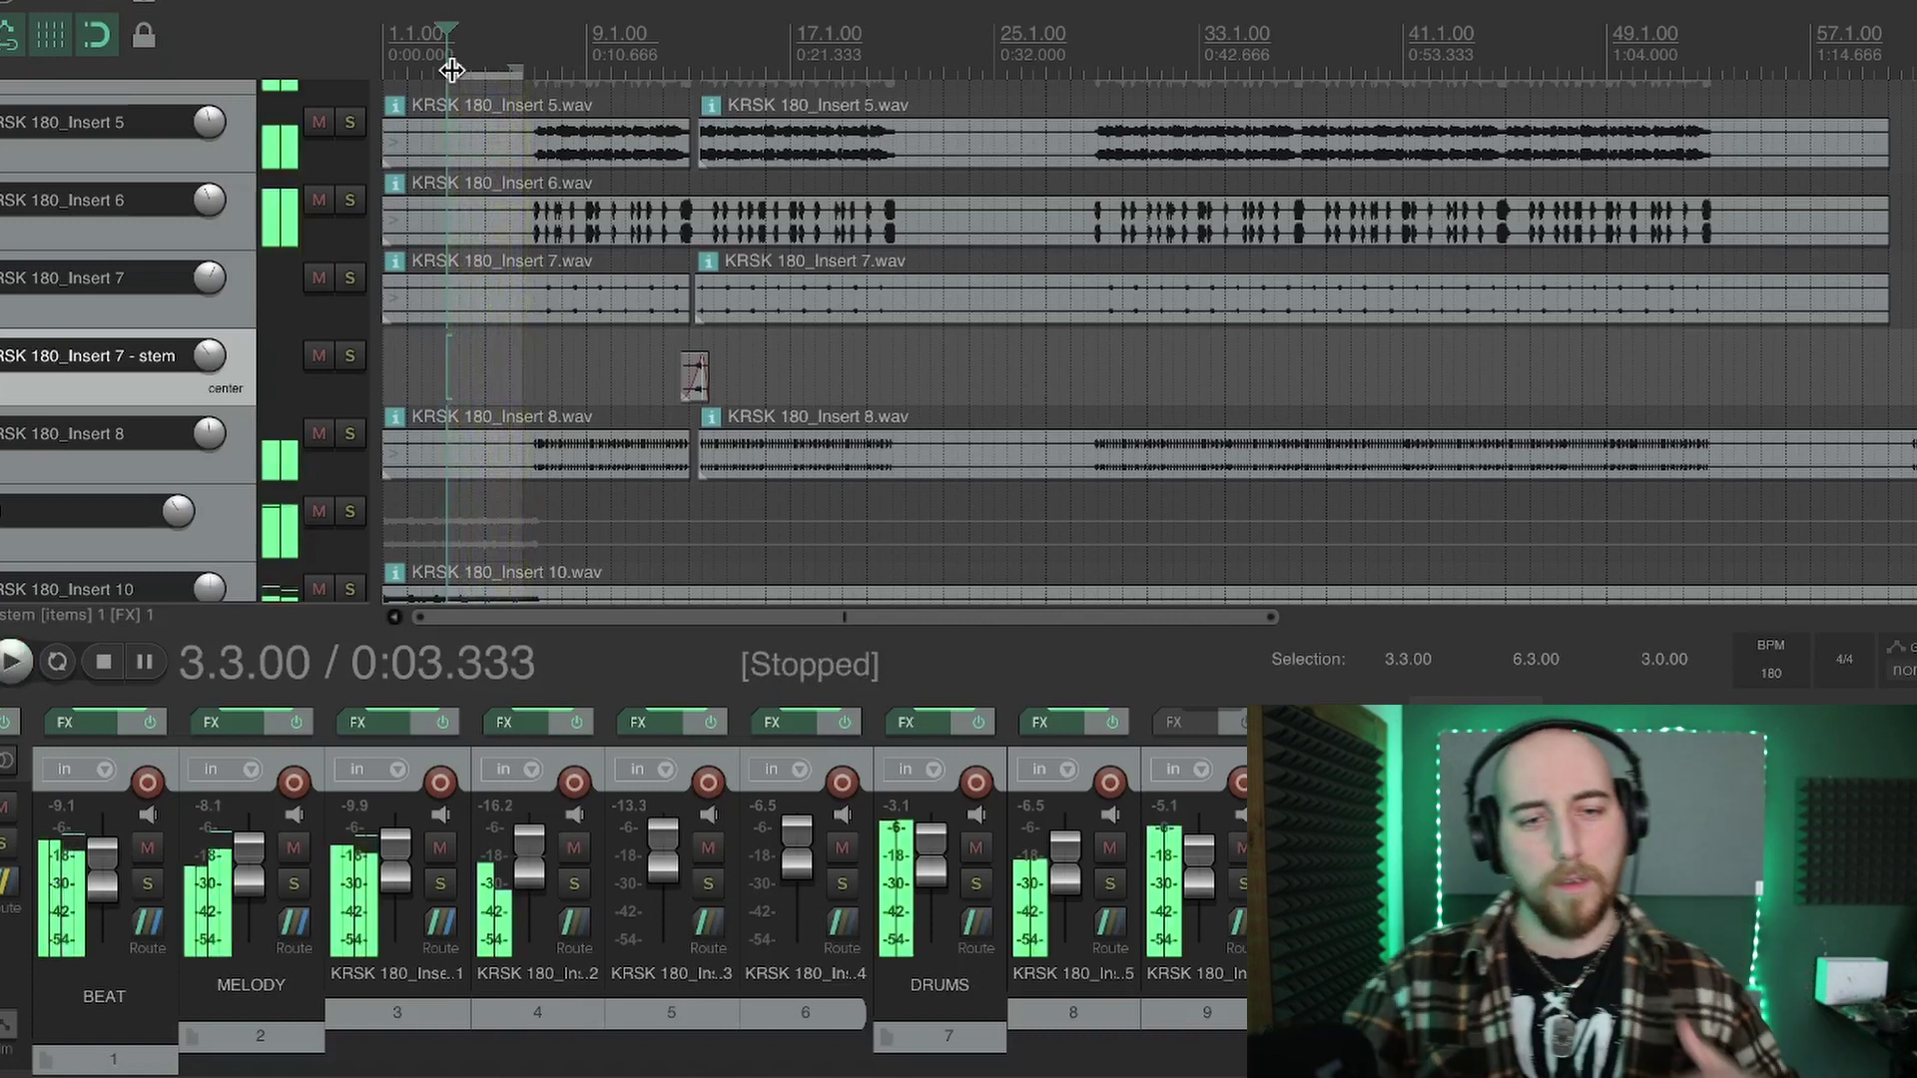
# Step: Play the song from 21.3.00 and review the remaining beat stems and the vocal tracks below them
pyautogui.click(576, 22)
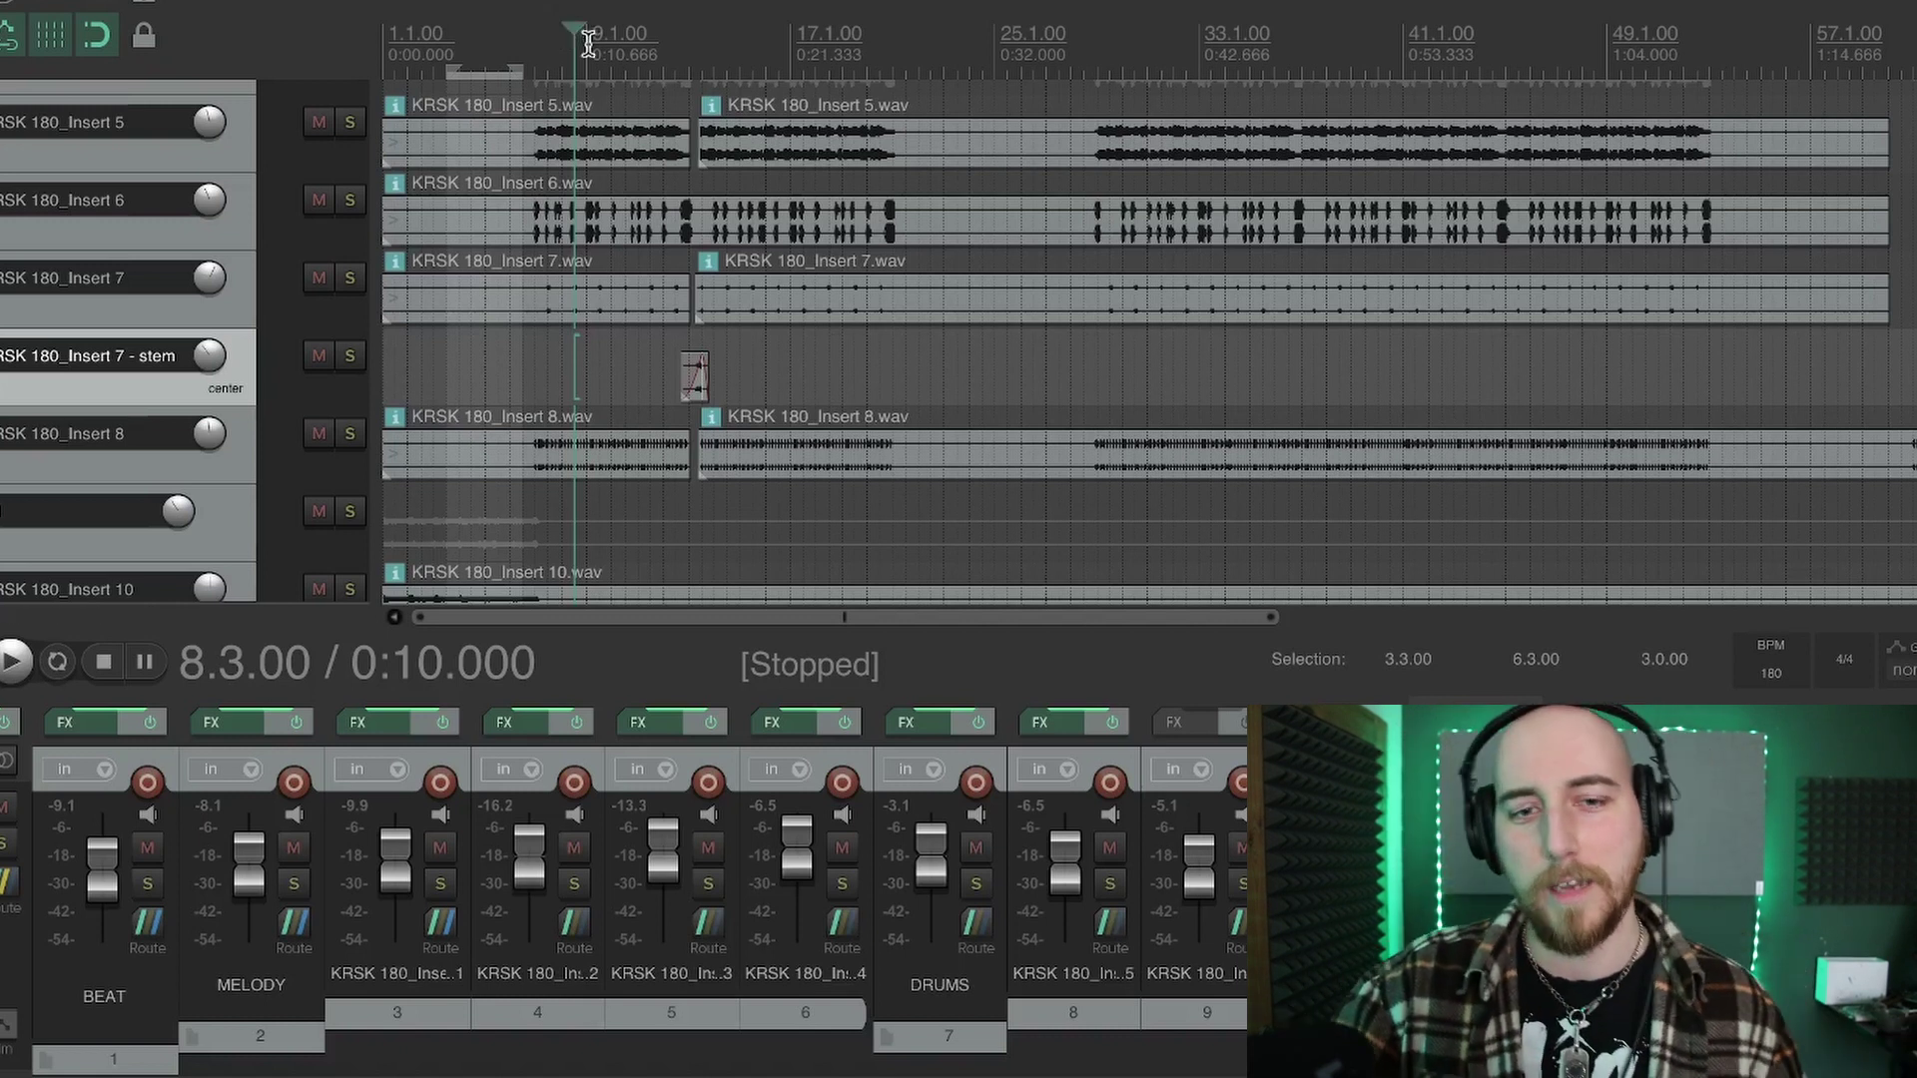
pyautogui.doubleClick(902, 40)
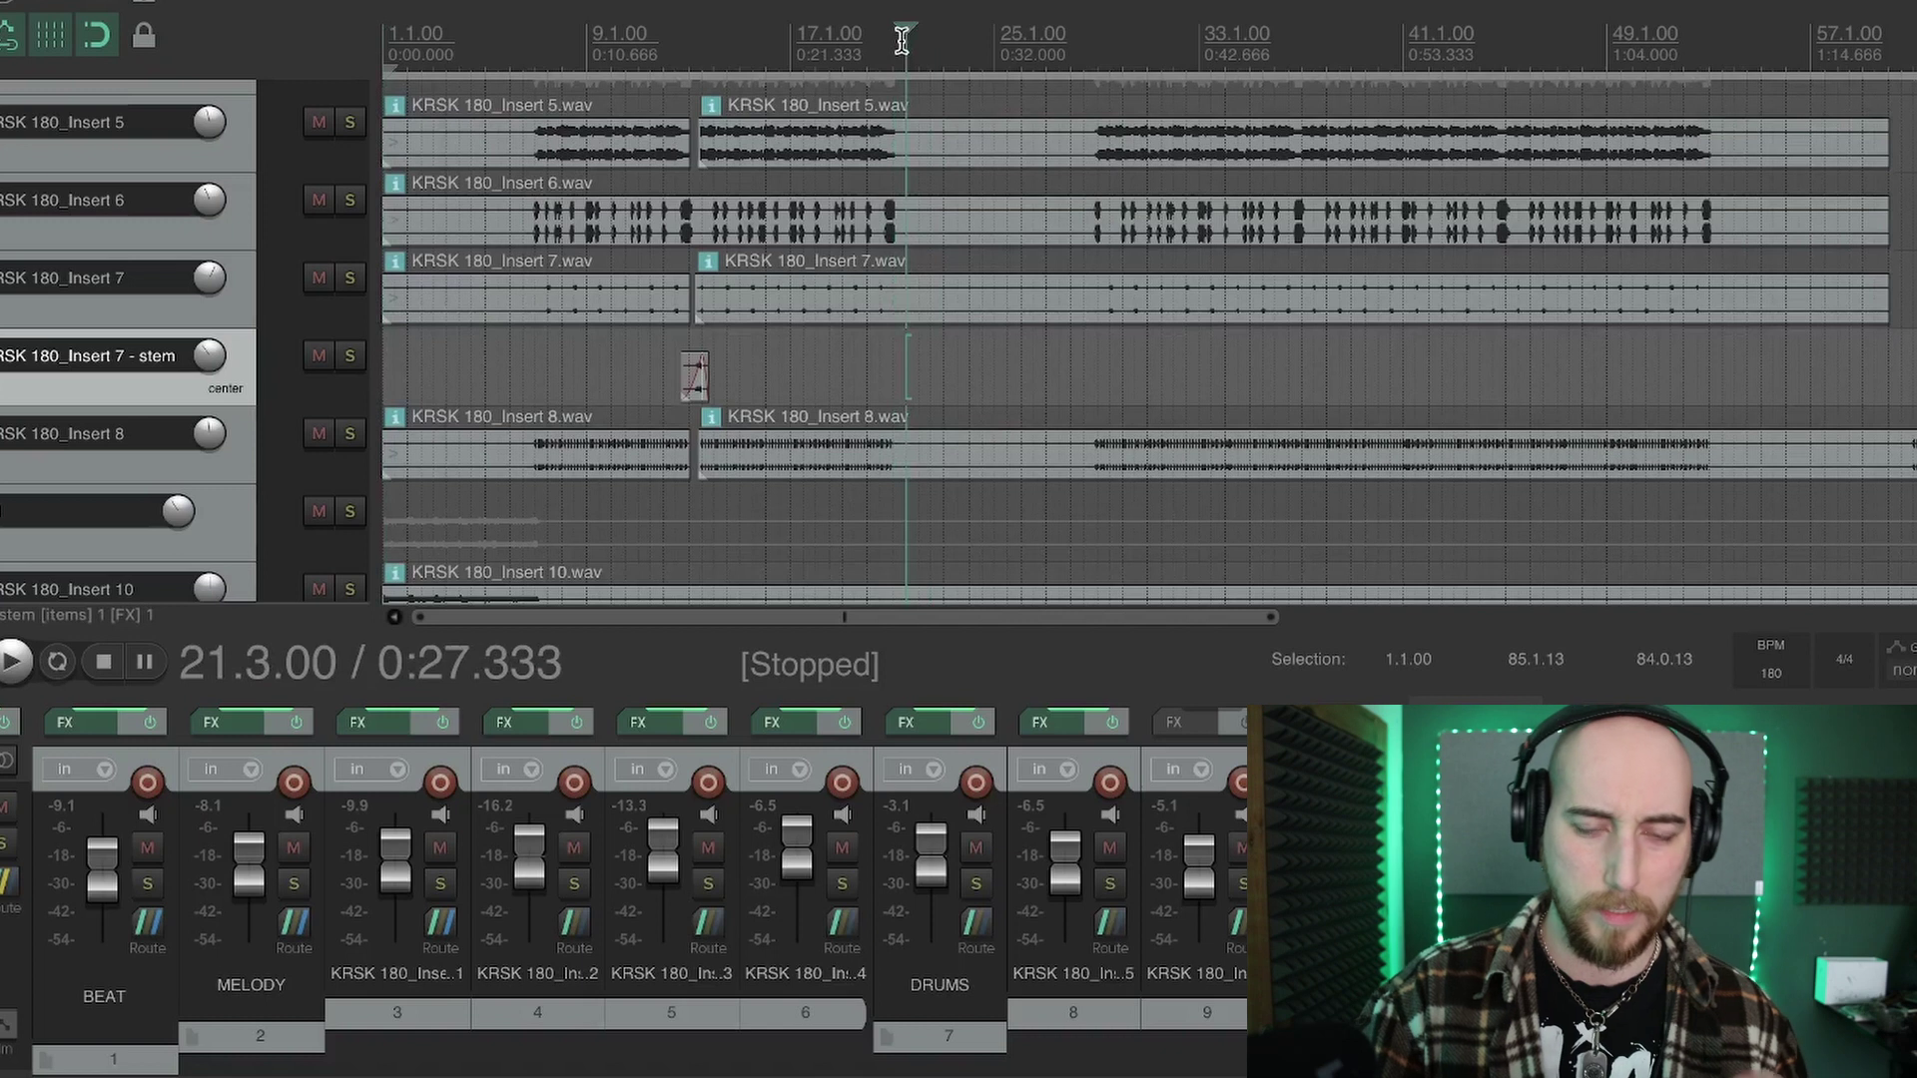
pyautogui.press('space')
pyautogui.click(880, 47)
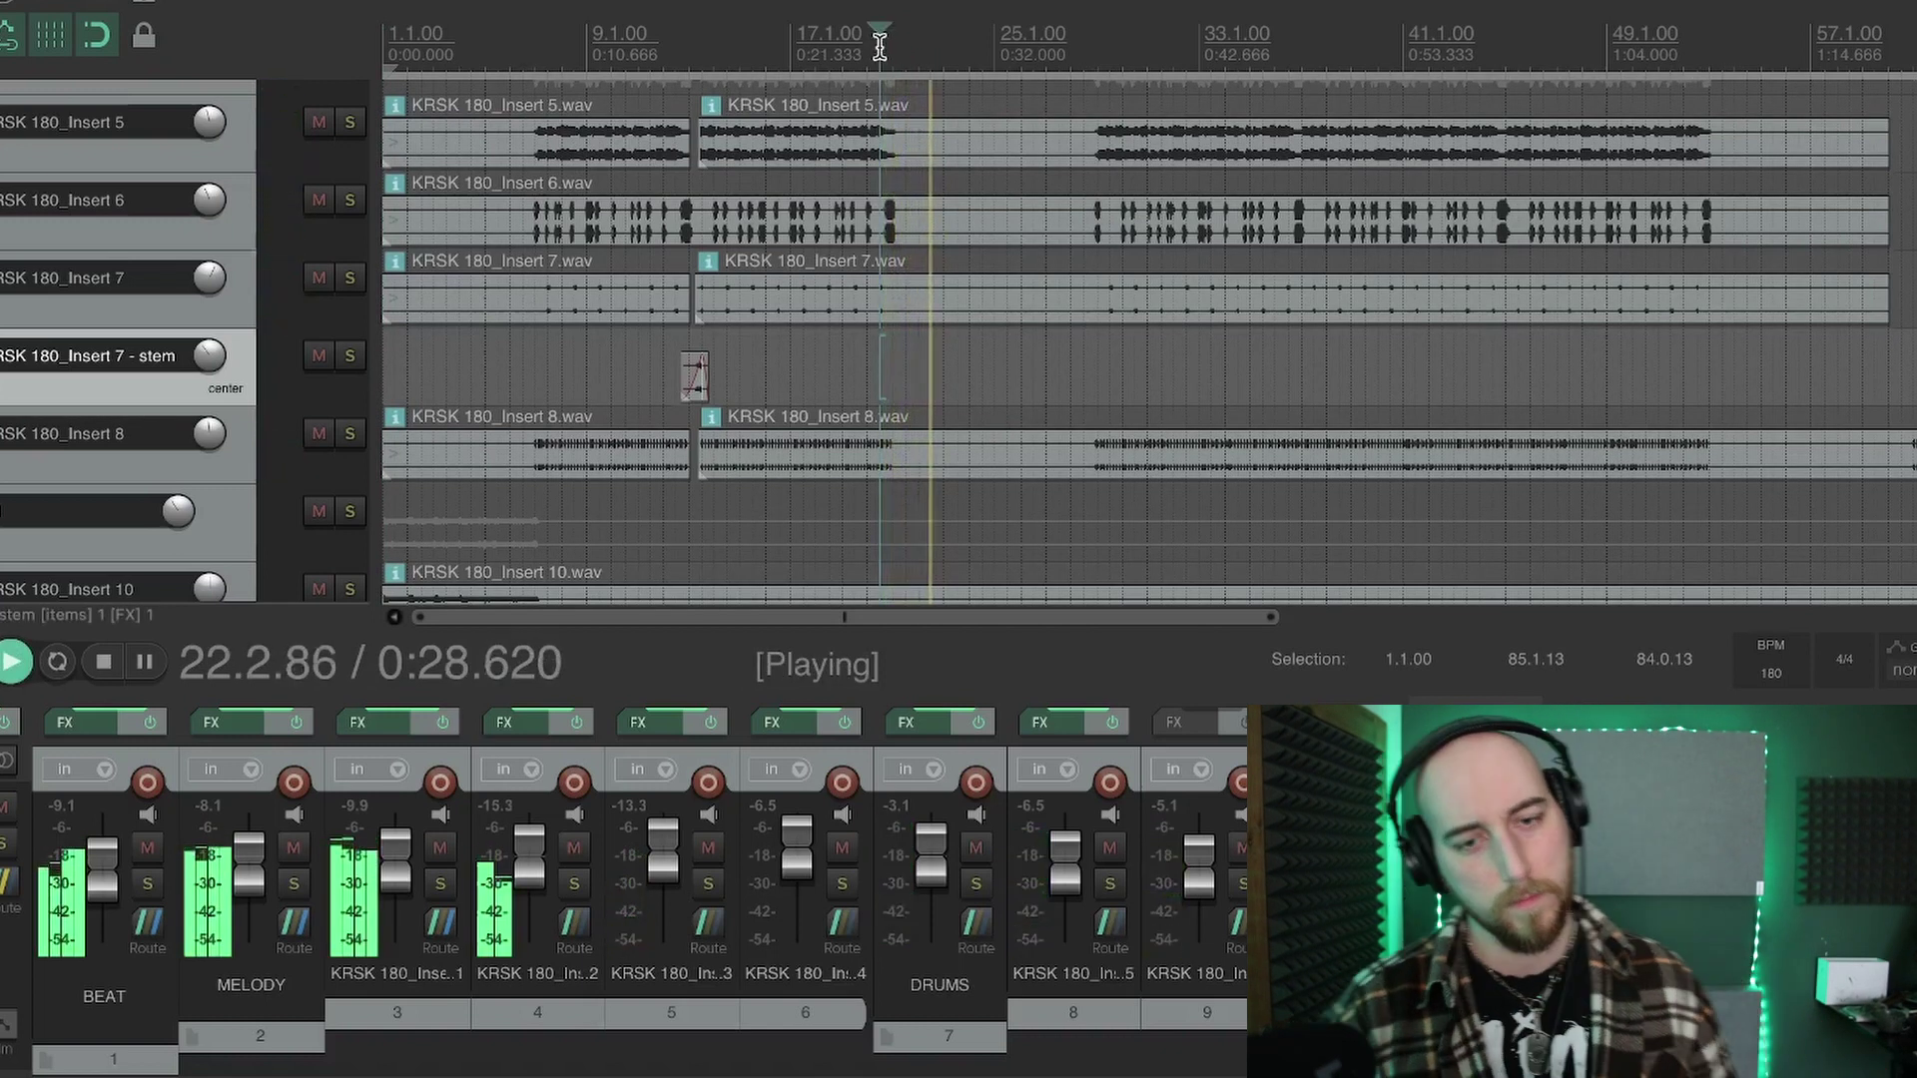
pyautogui.scroll(-10, 196, 286)
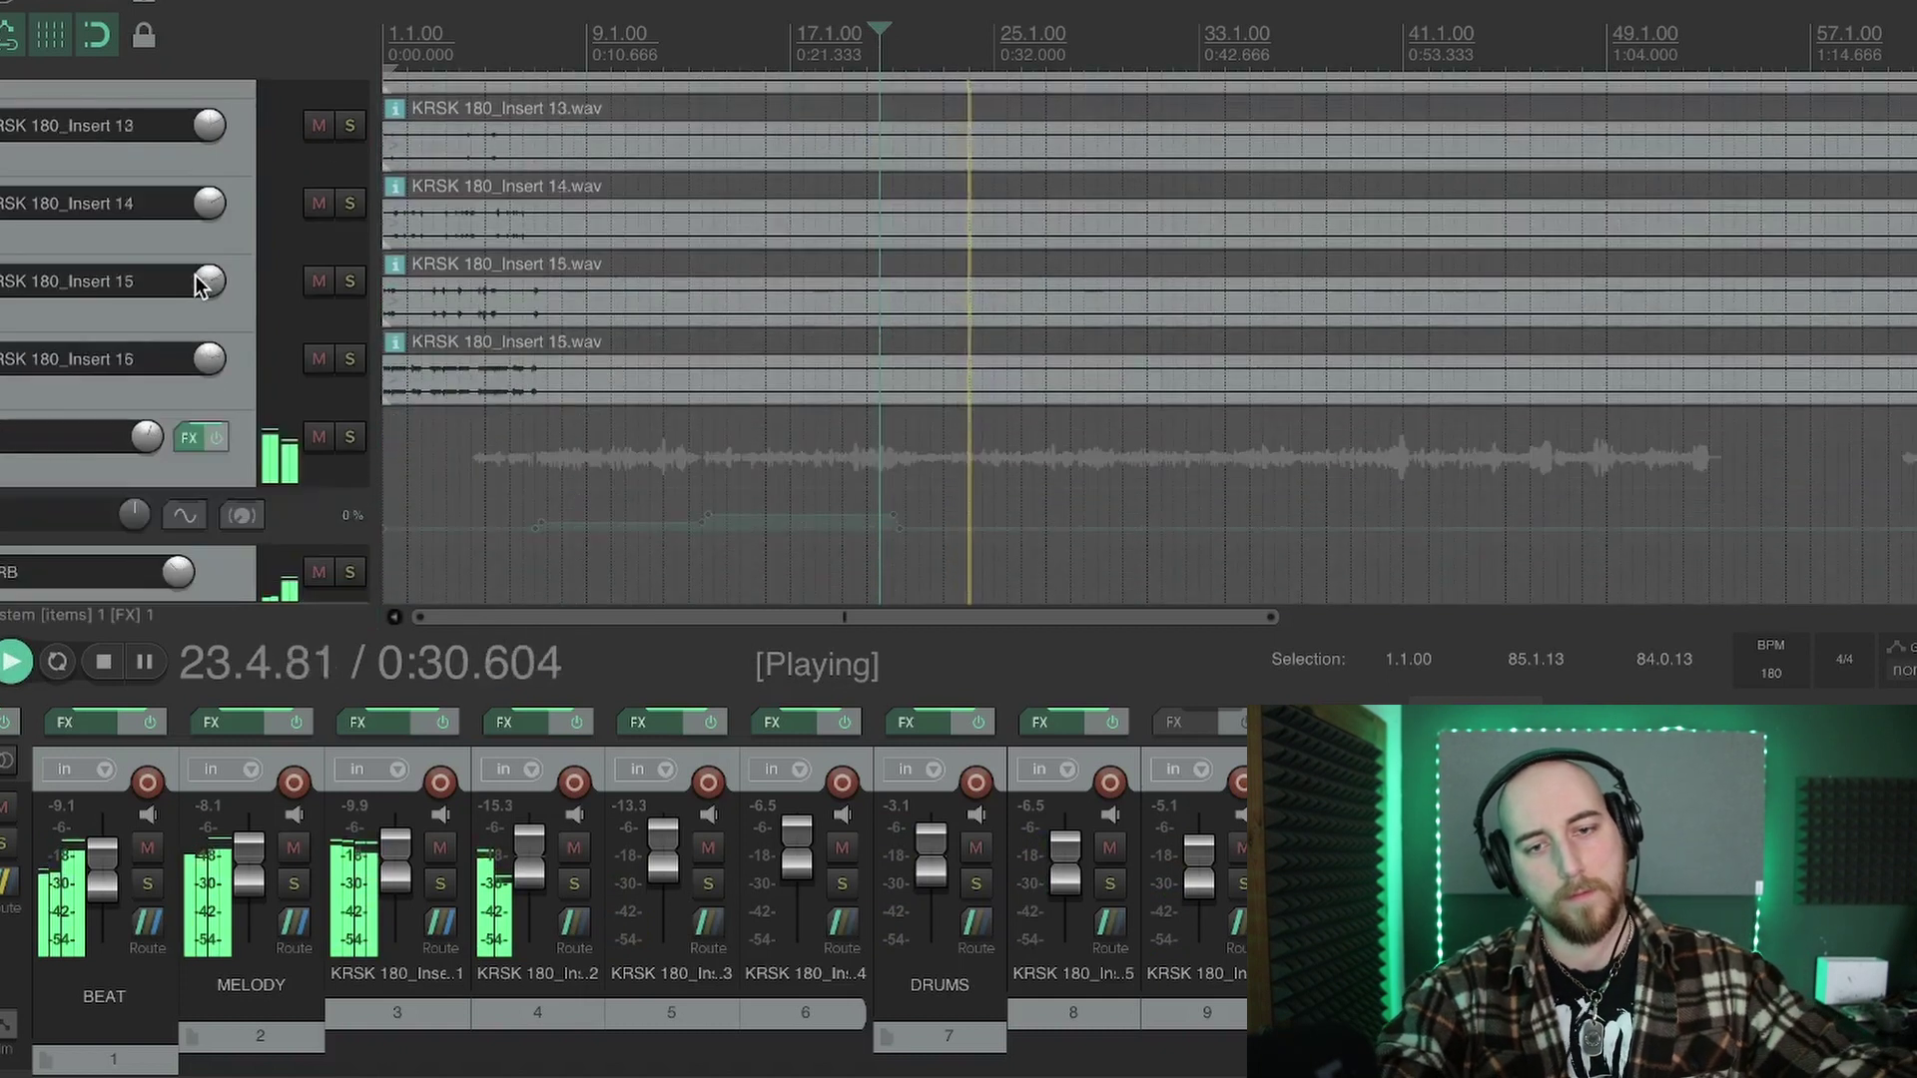
pyautogui.scroll(-6, 196, 287)
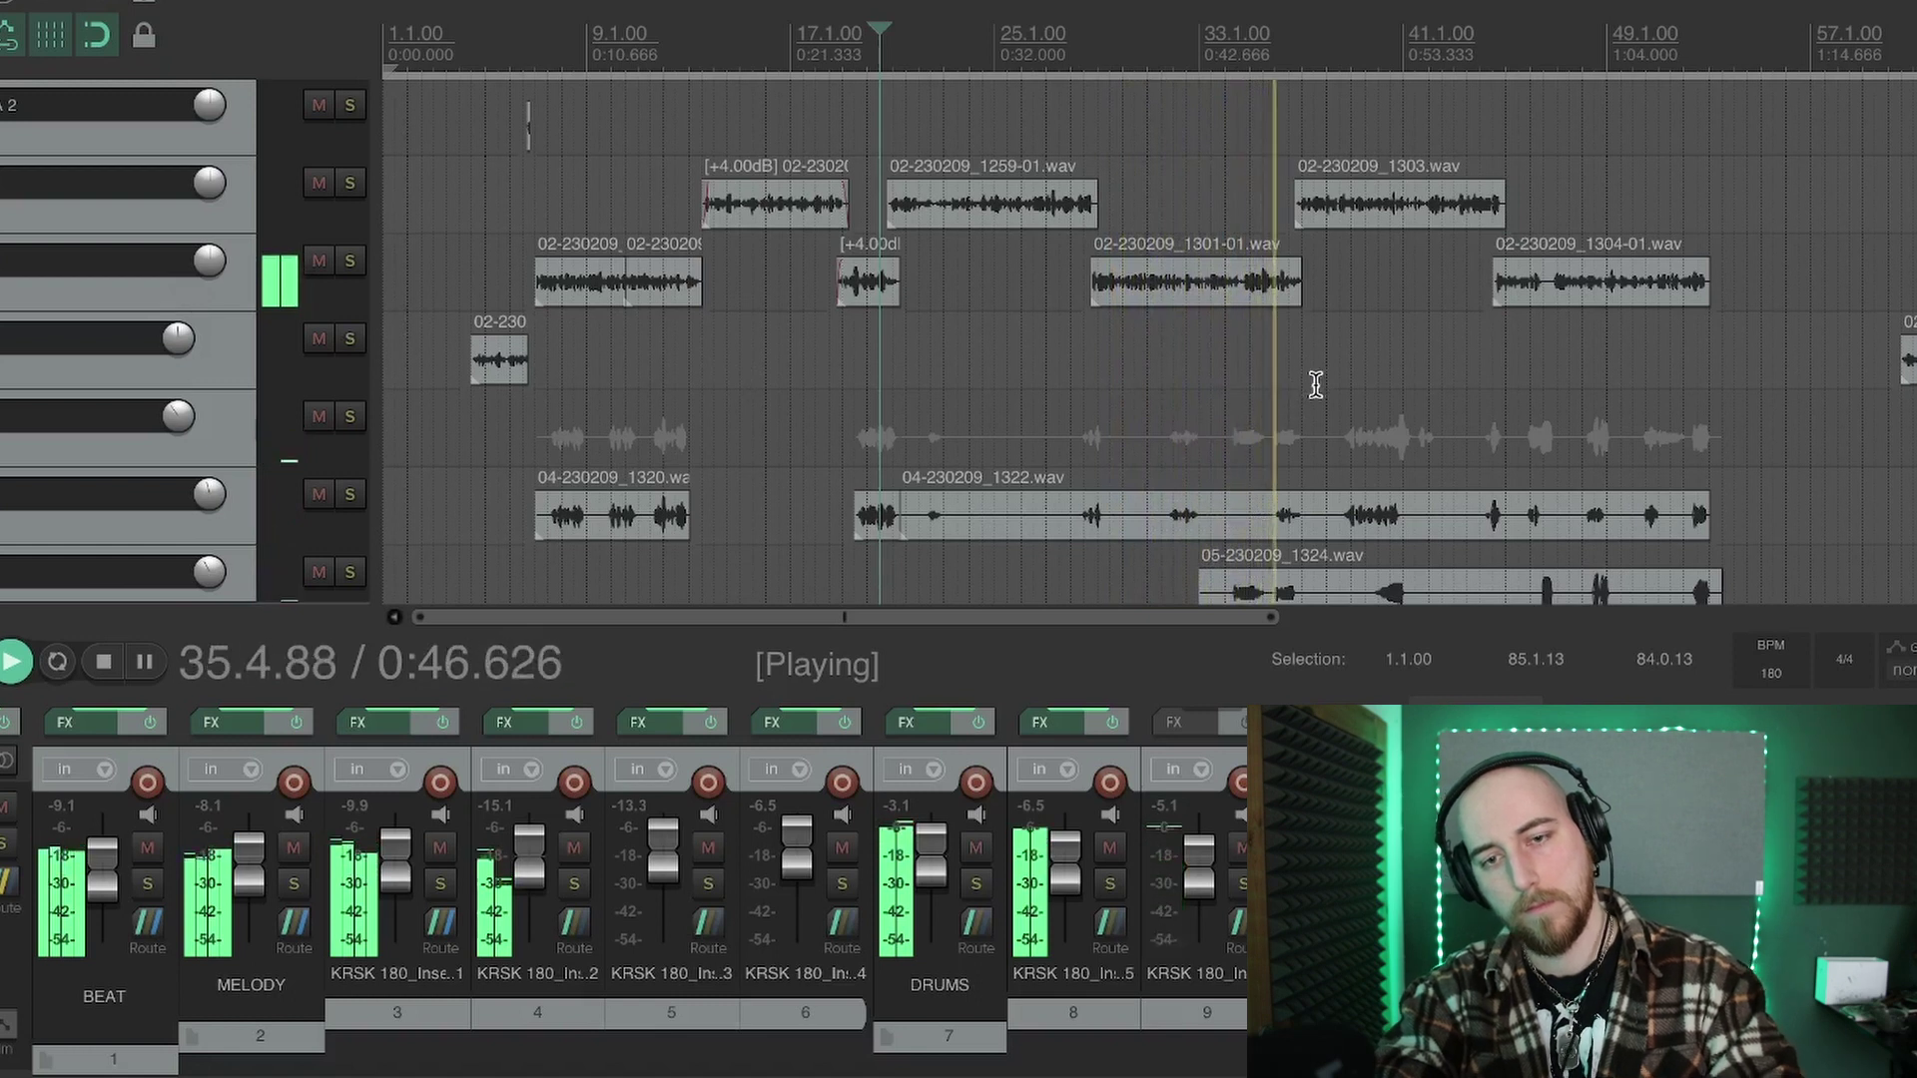
pyautogui.press('space')
pyautogui.click(1078, 363)
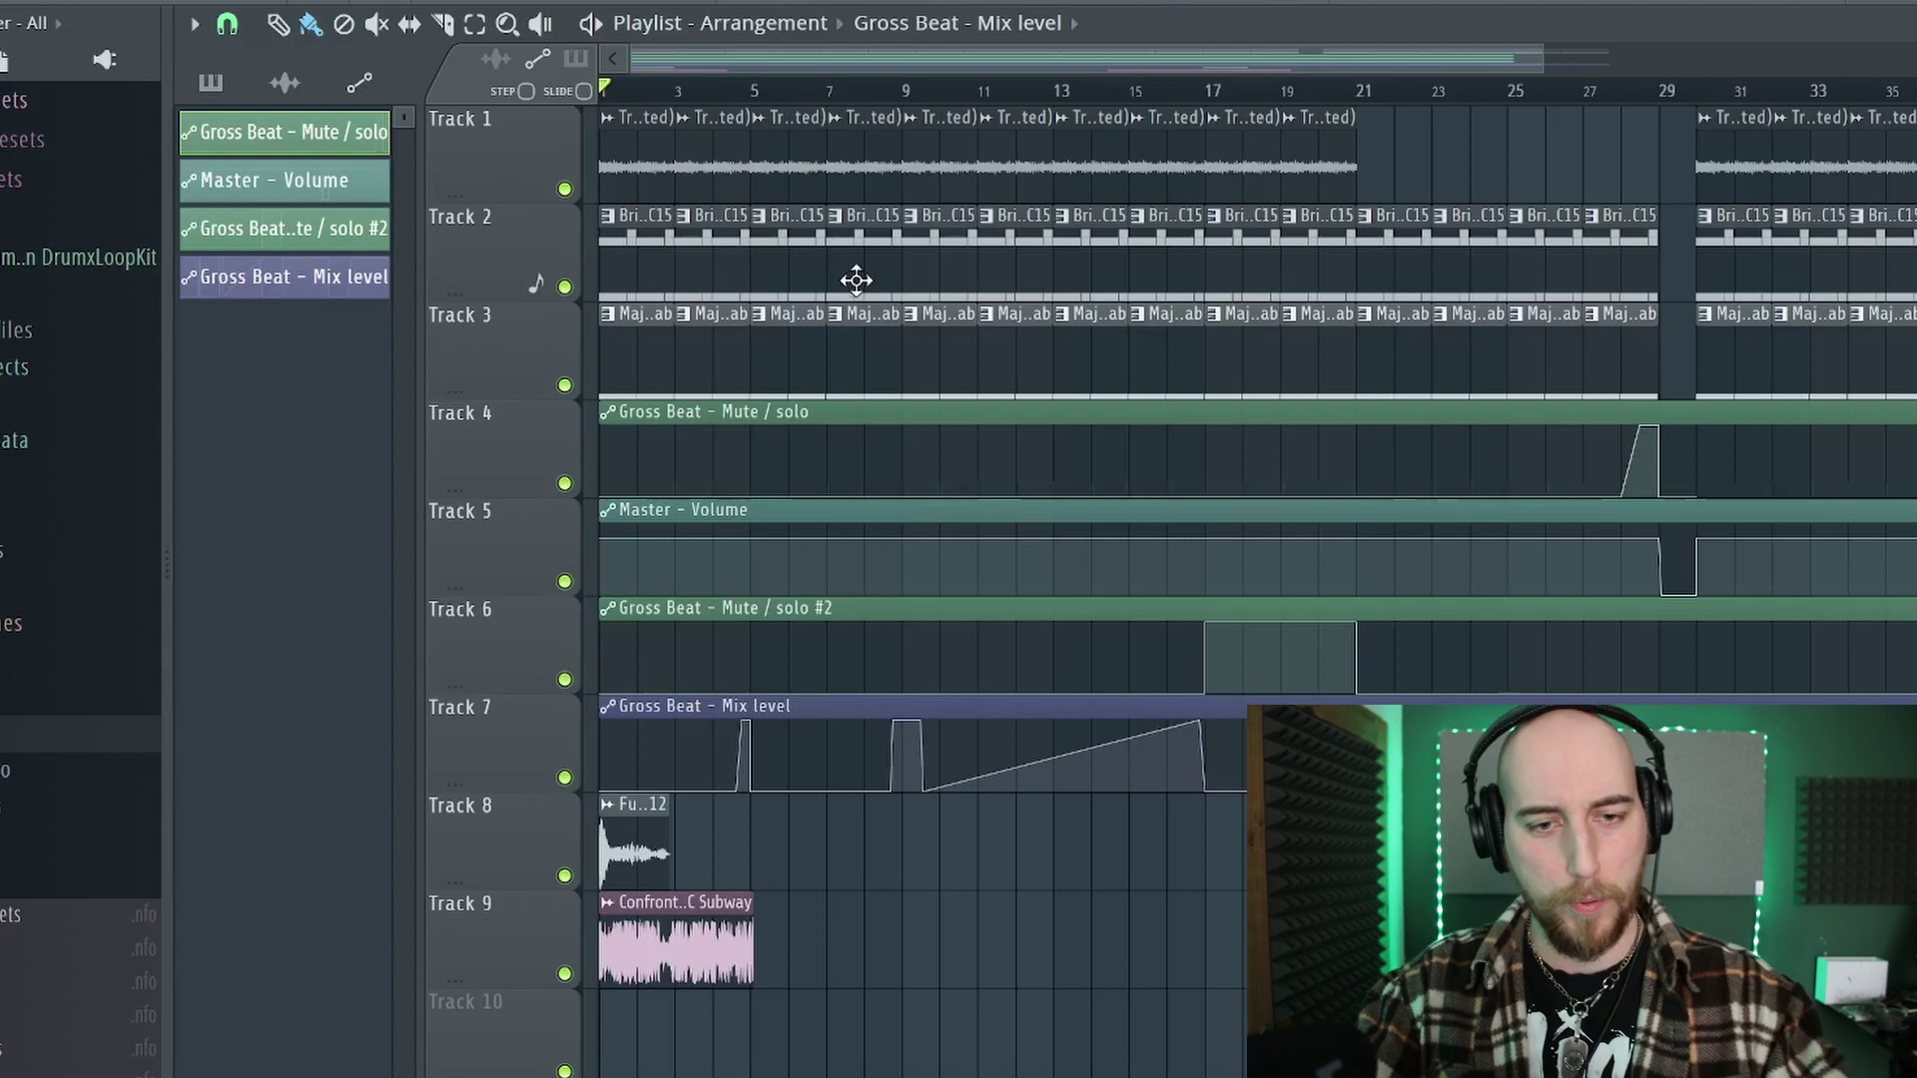
# Step: Zoom in on the opening bars of the FL Studio playlist and play the arrangement from the start
pyautogui.scroll(4, 834, 268)
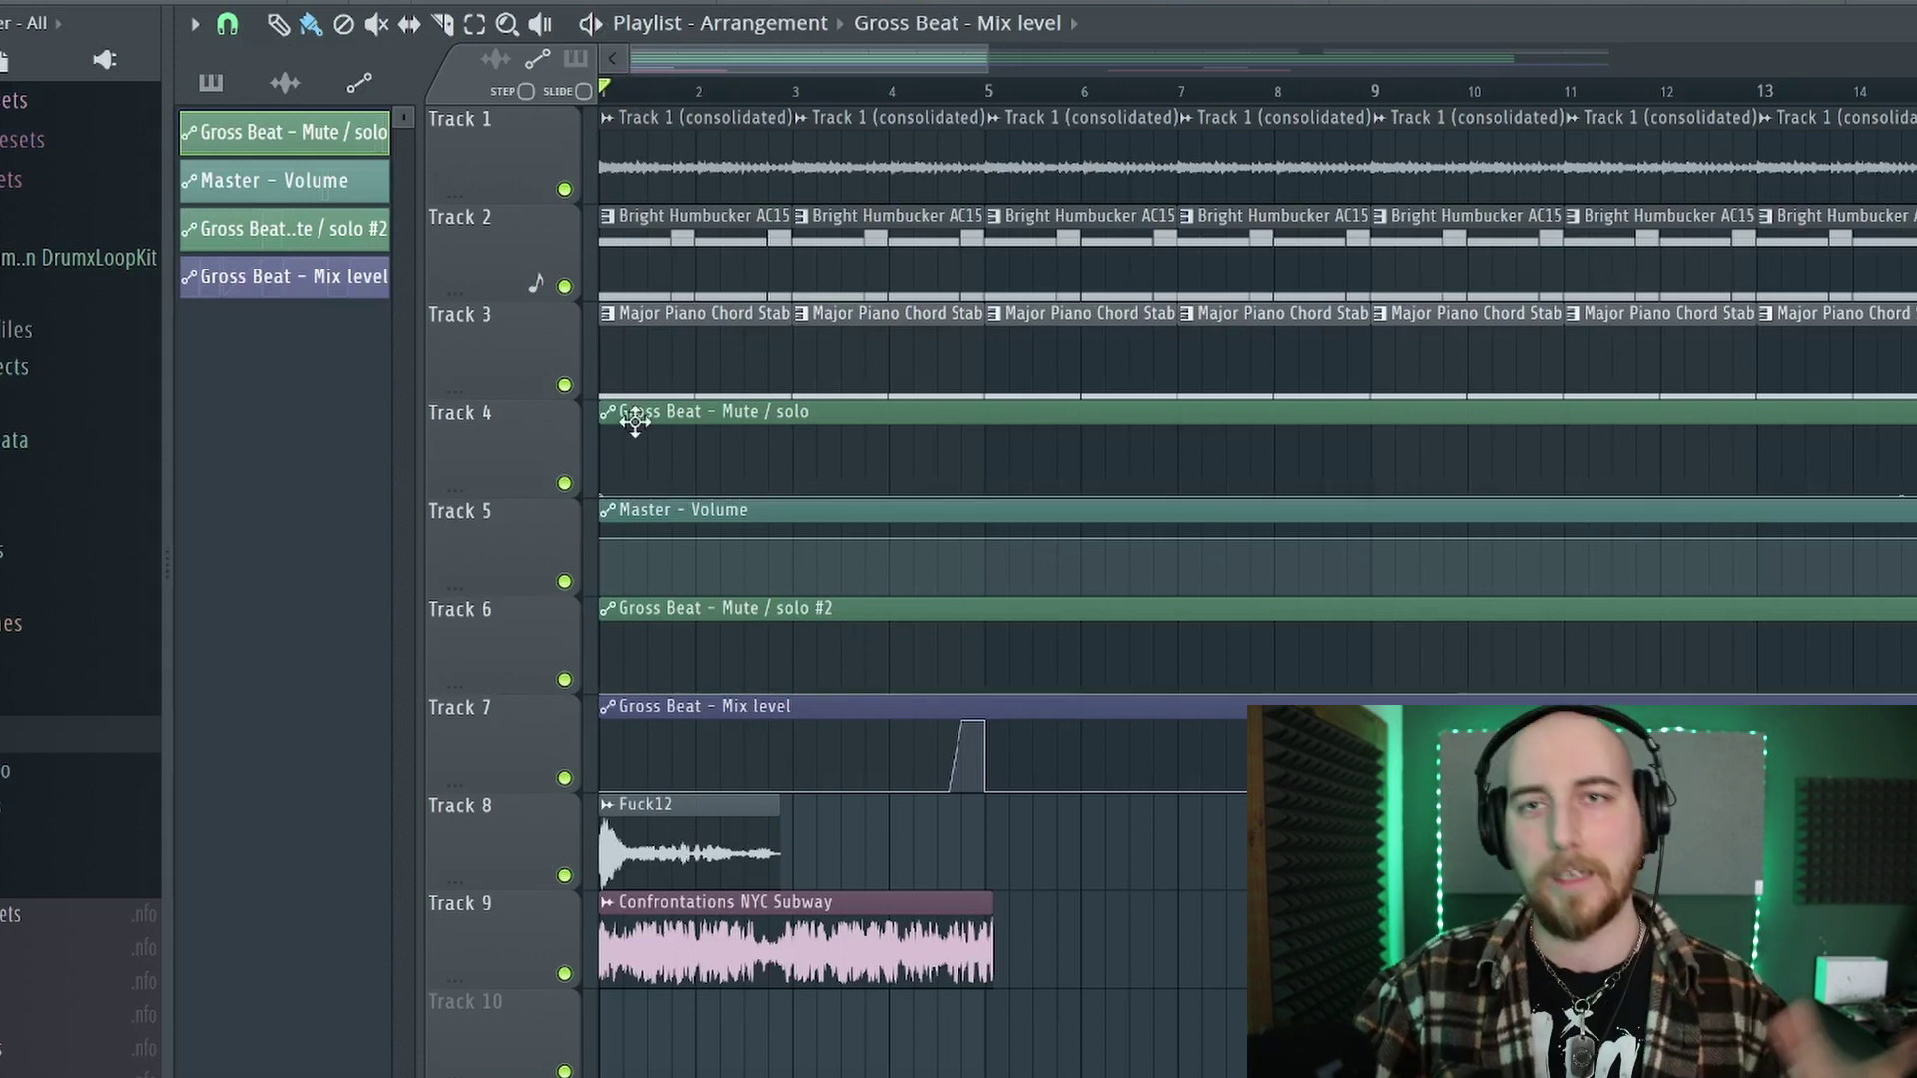
pyautogui.press('space')
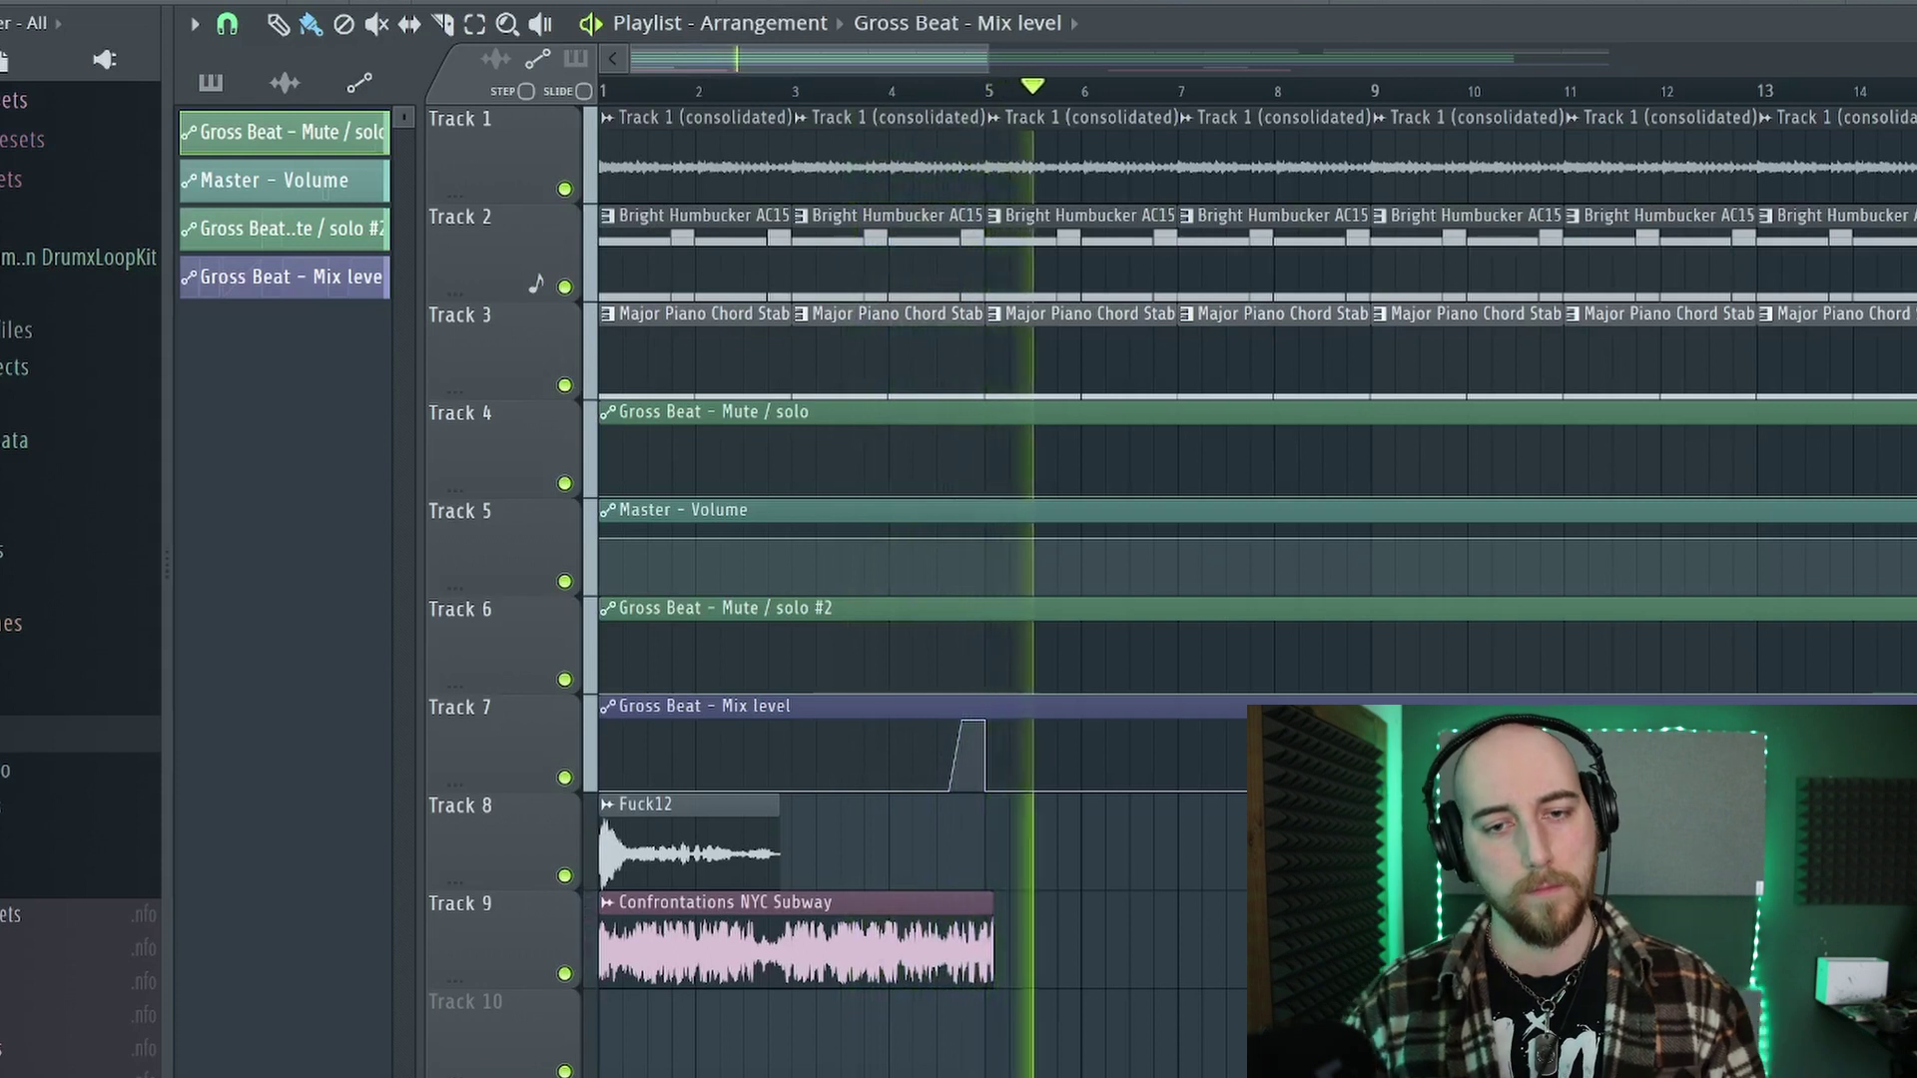
pyautogui.press('space')
pyautogui.scroll(2, 521, 195)
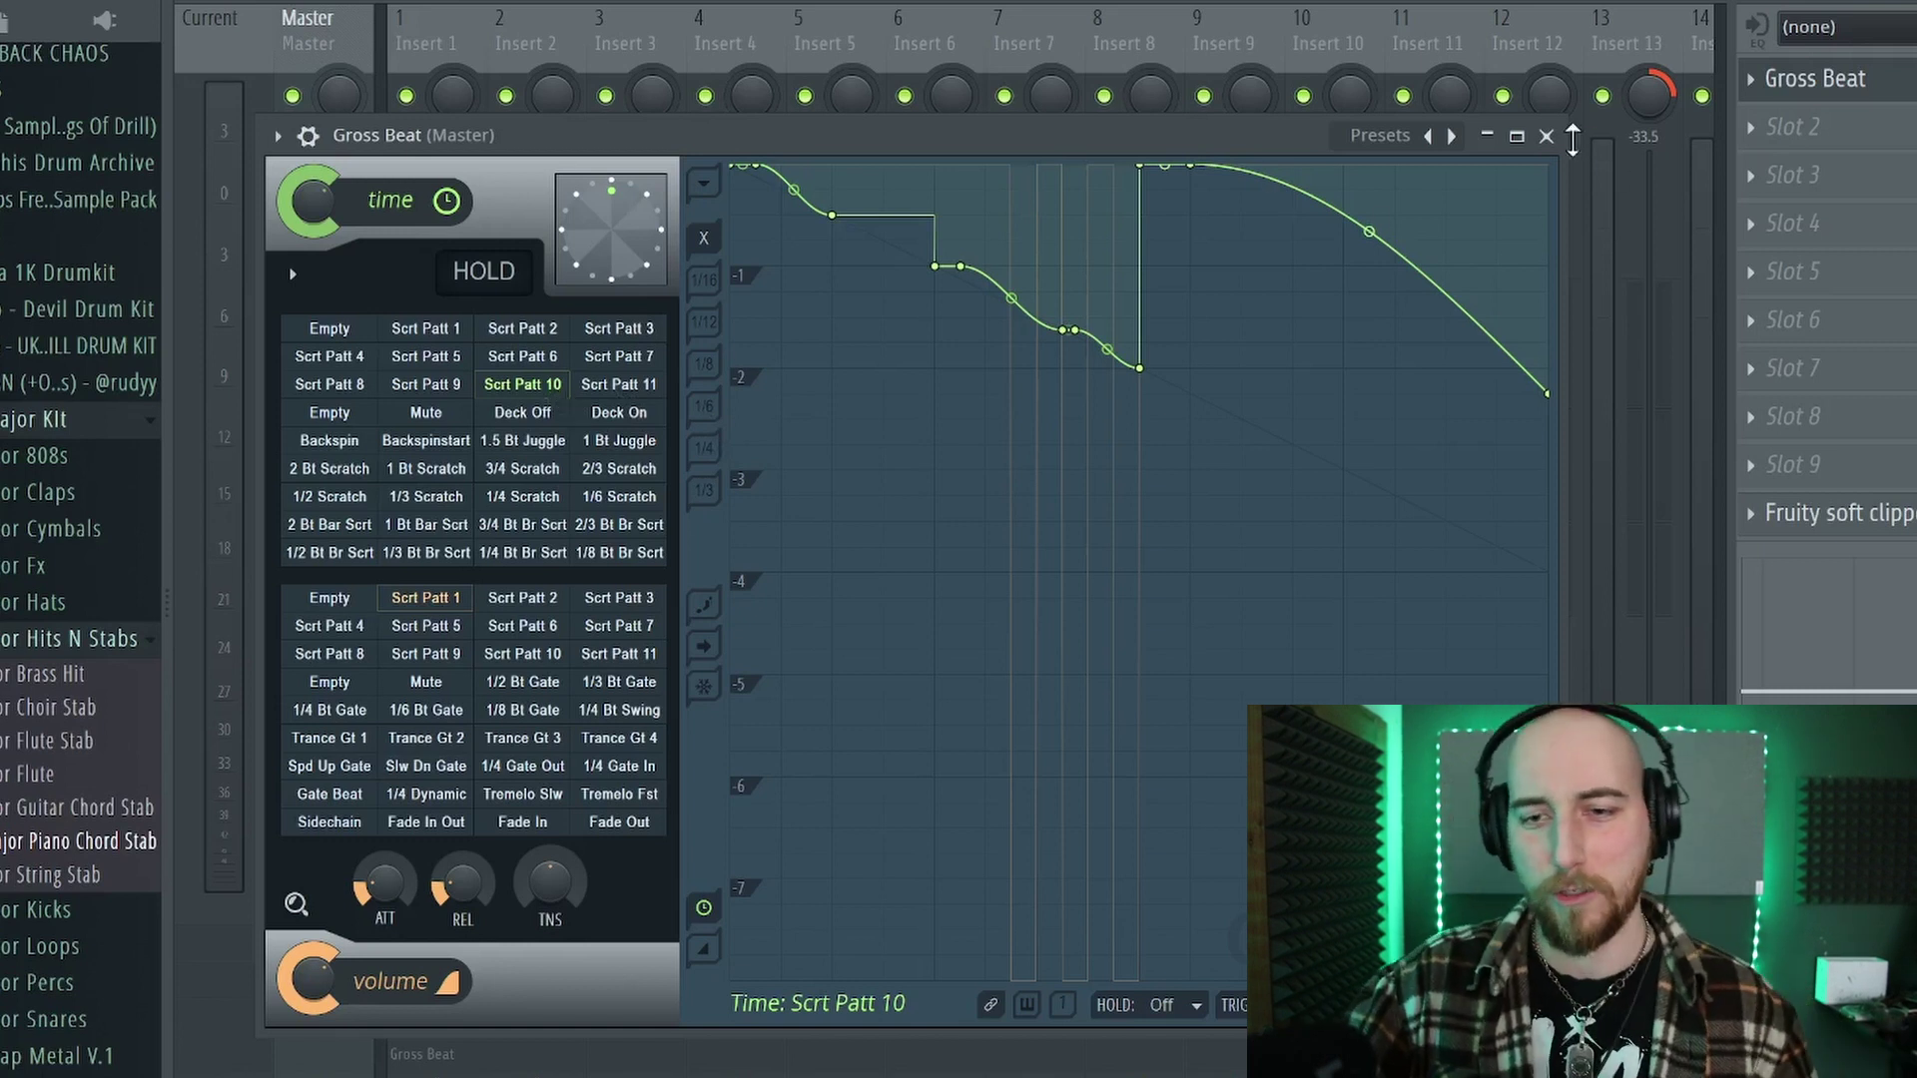
# Step: Close the Gross Beat window and play the playlist section with the Gross Beat Mix level automation just before bar 9
pyautogui.click(1546, 137)
pyautogui.press('F5')
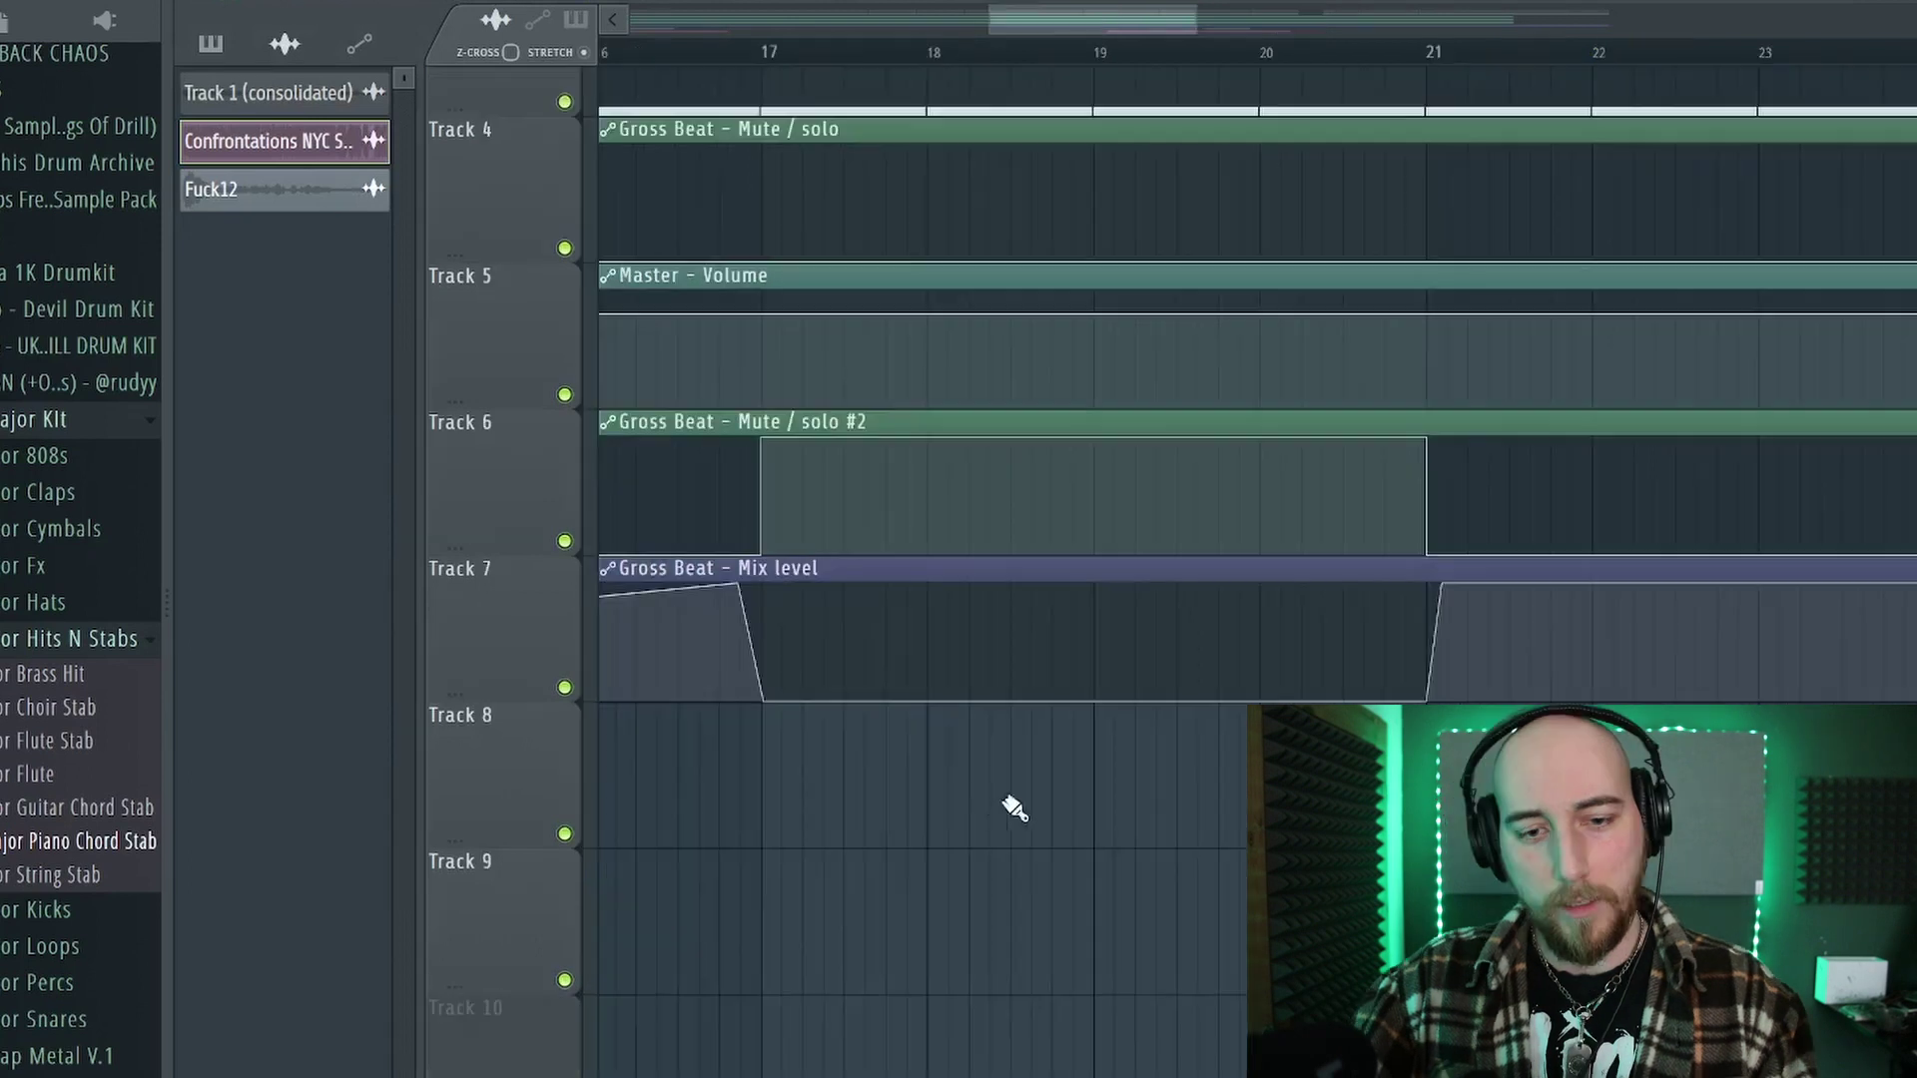
pyautogui.hscroll(-10, 958, 817)
pyautogui.scroll(-1, 958, 817)
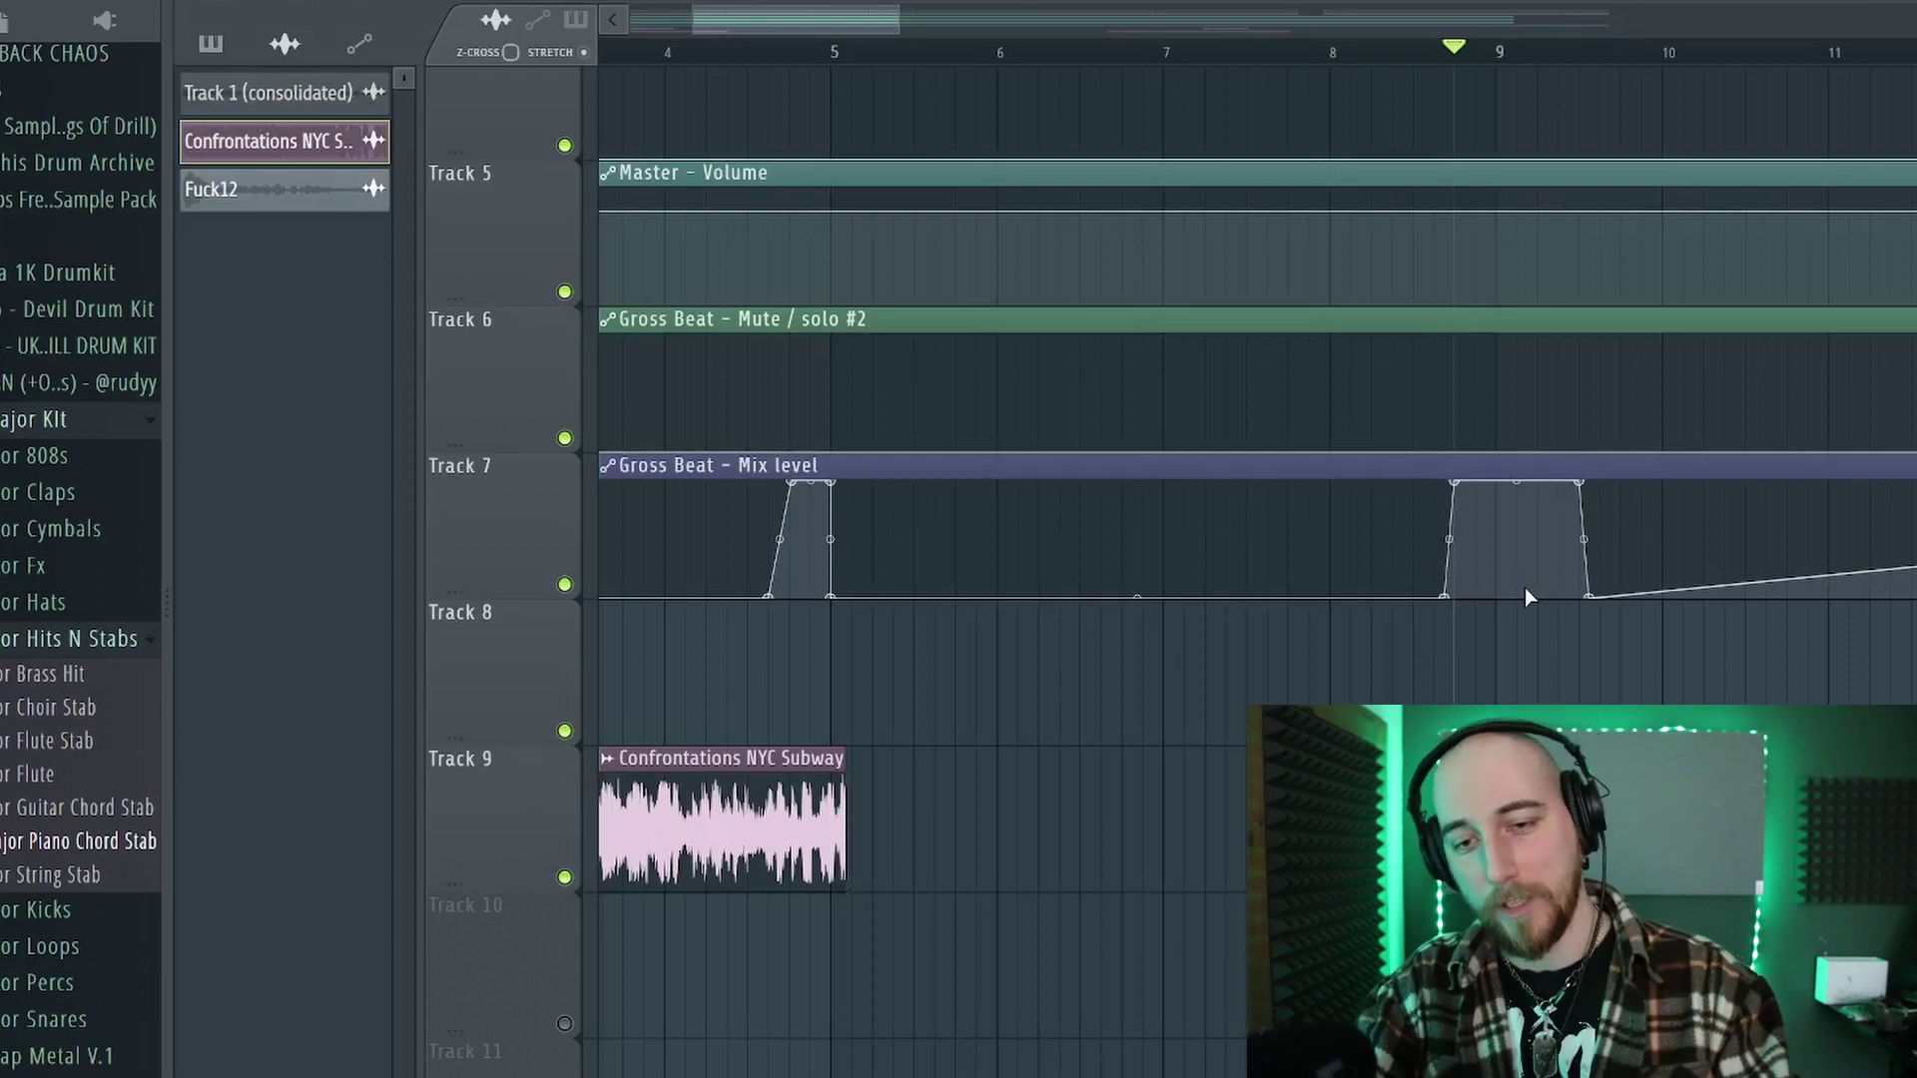
pyautogui.press('space')
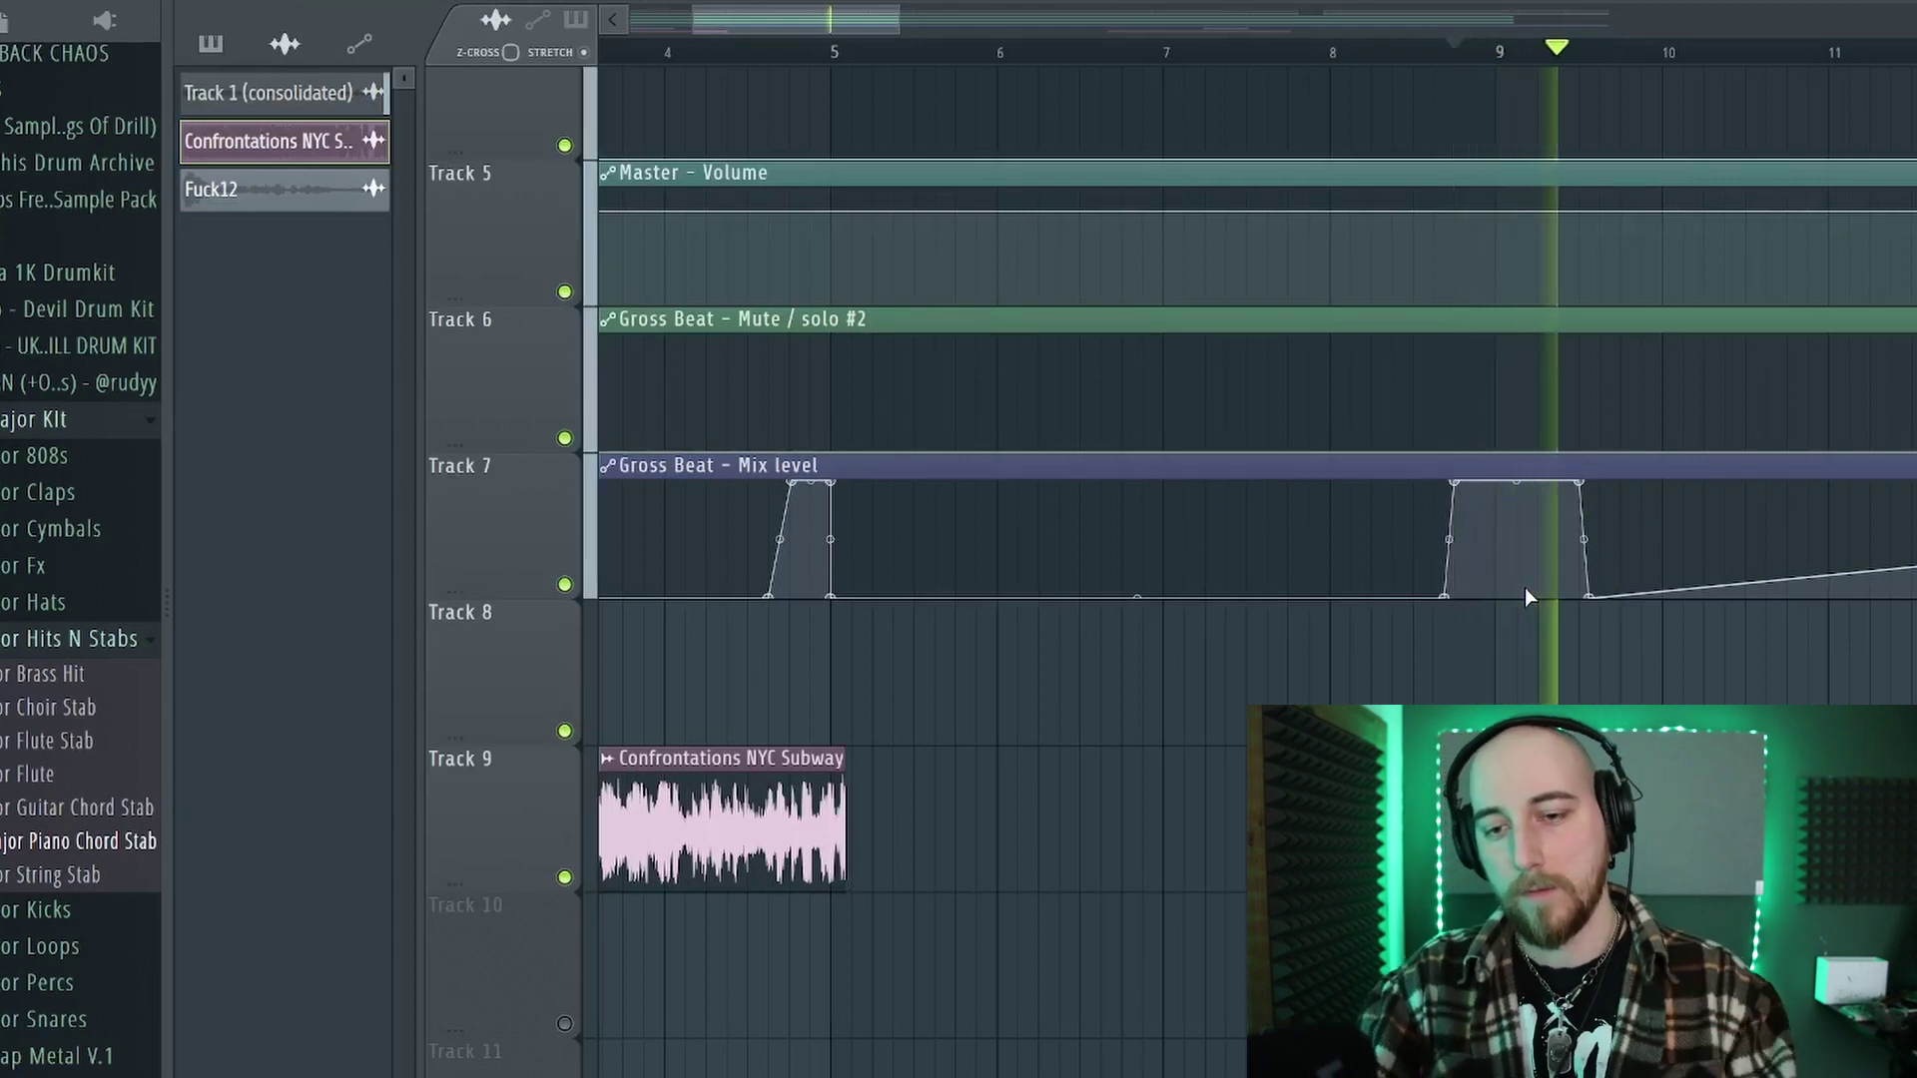
pyautogui.press('space')
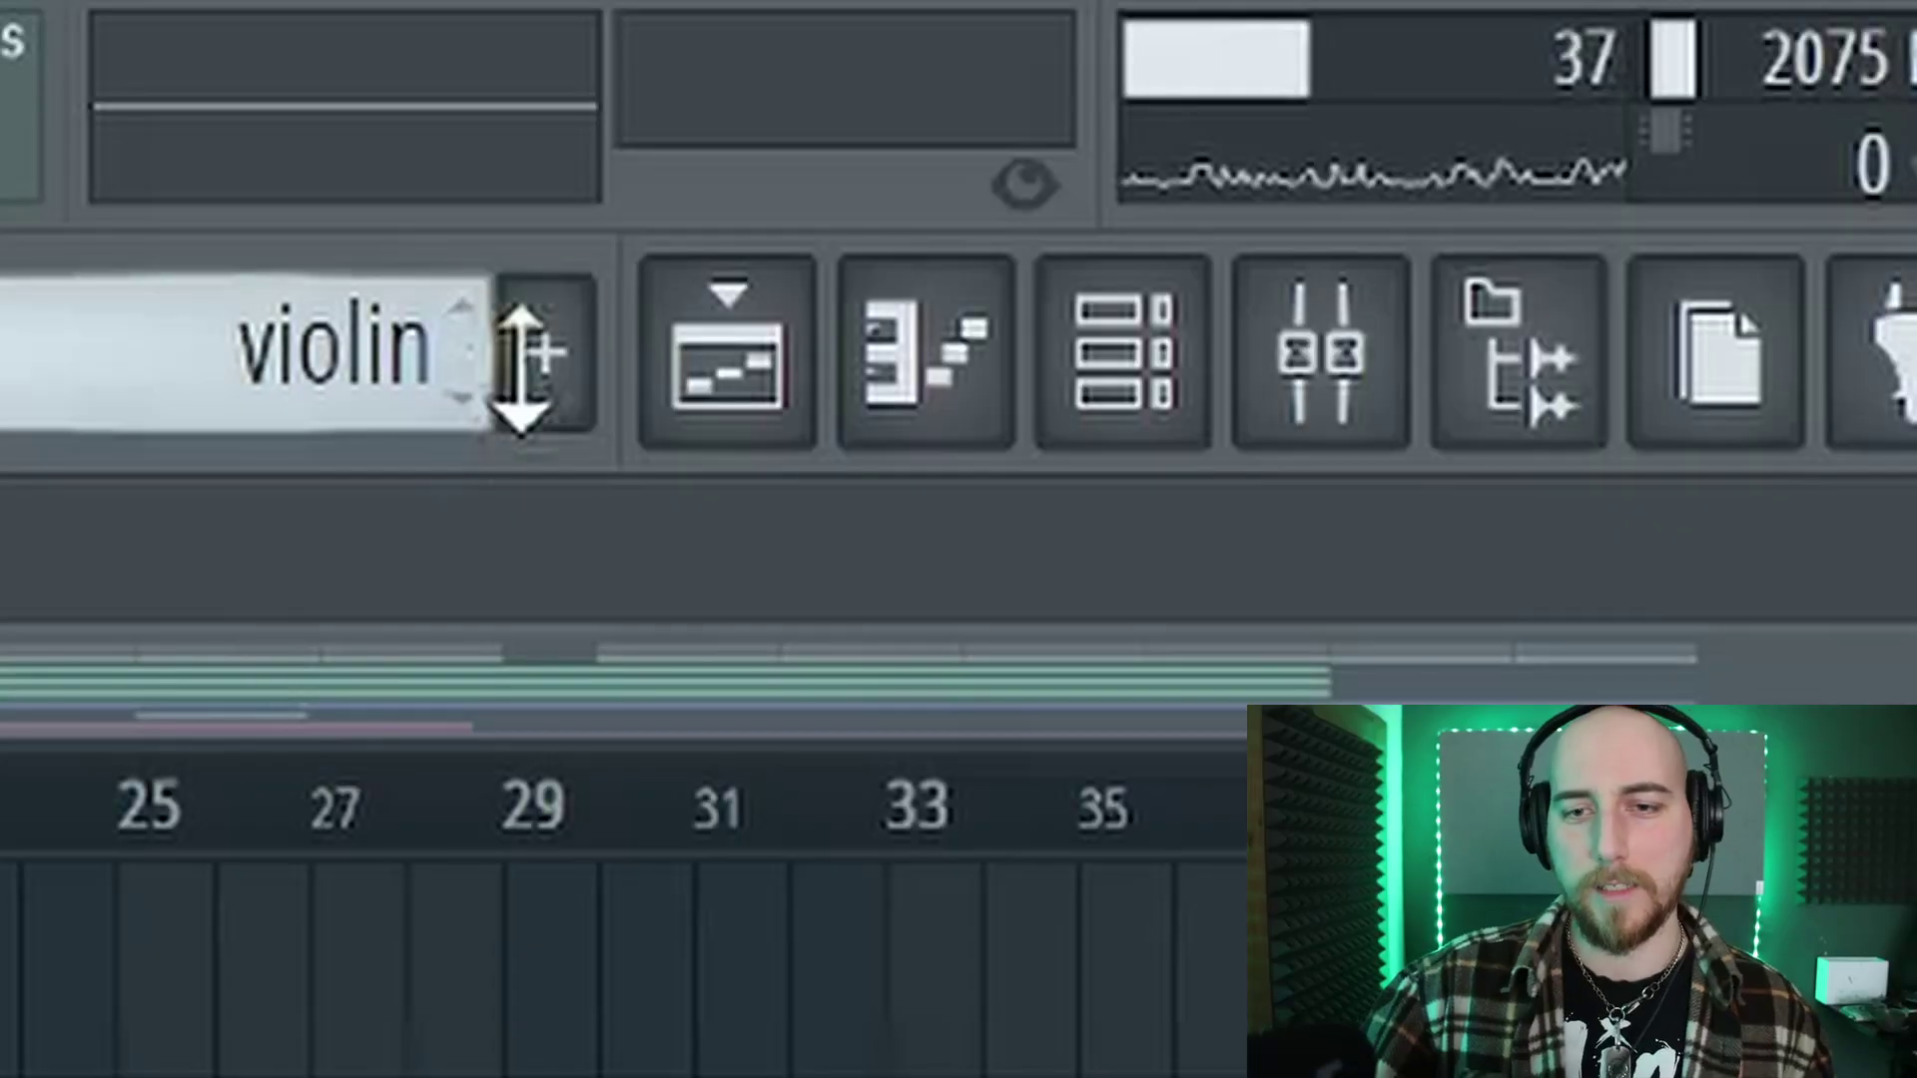
# Step: Add a new pattern and enter "paerkujsa" as its name
pyautogui.click(539, 354)
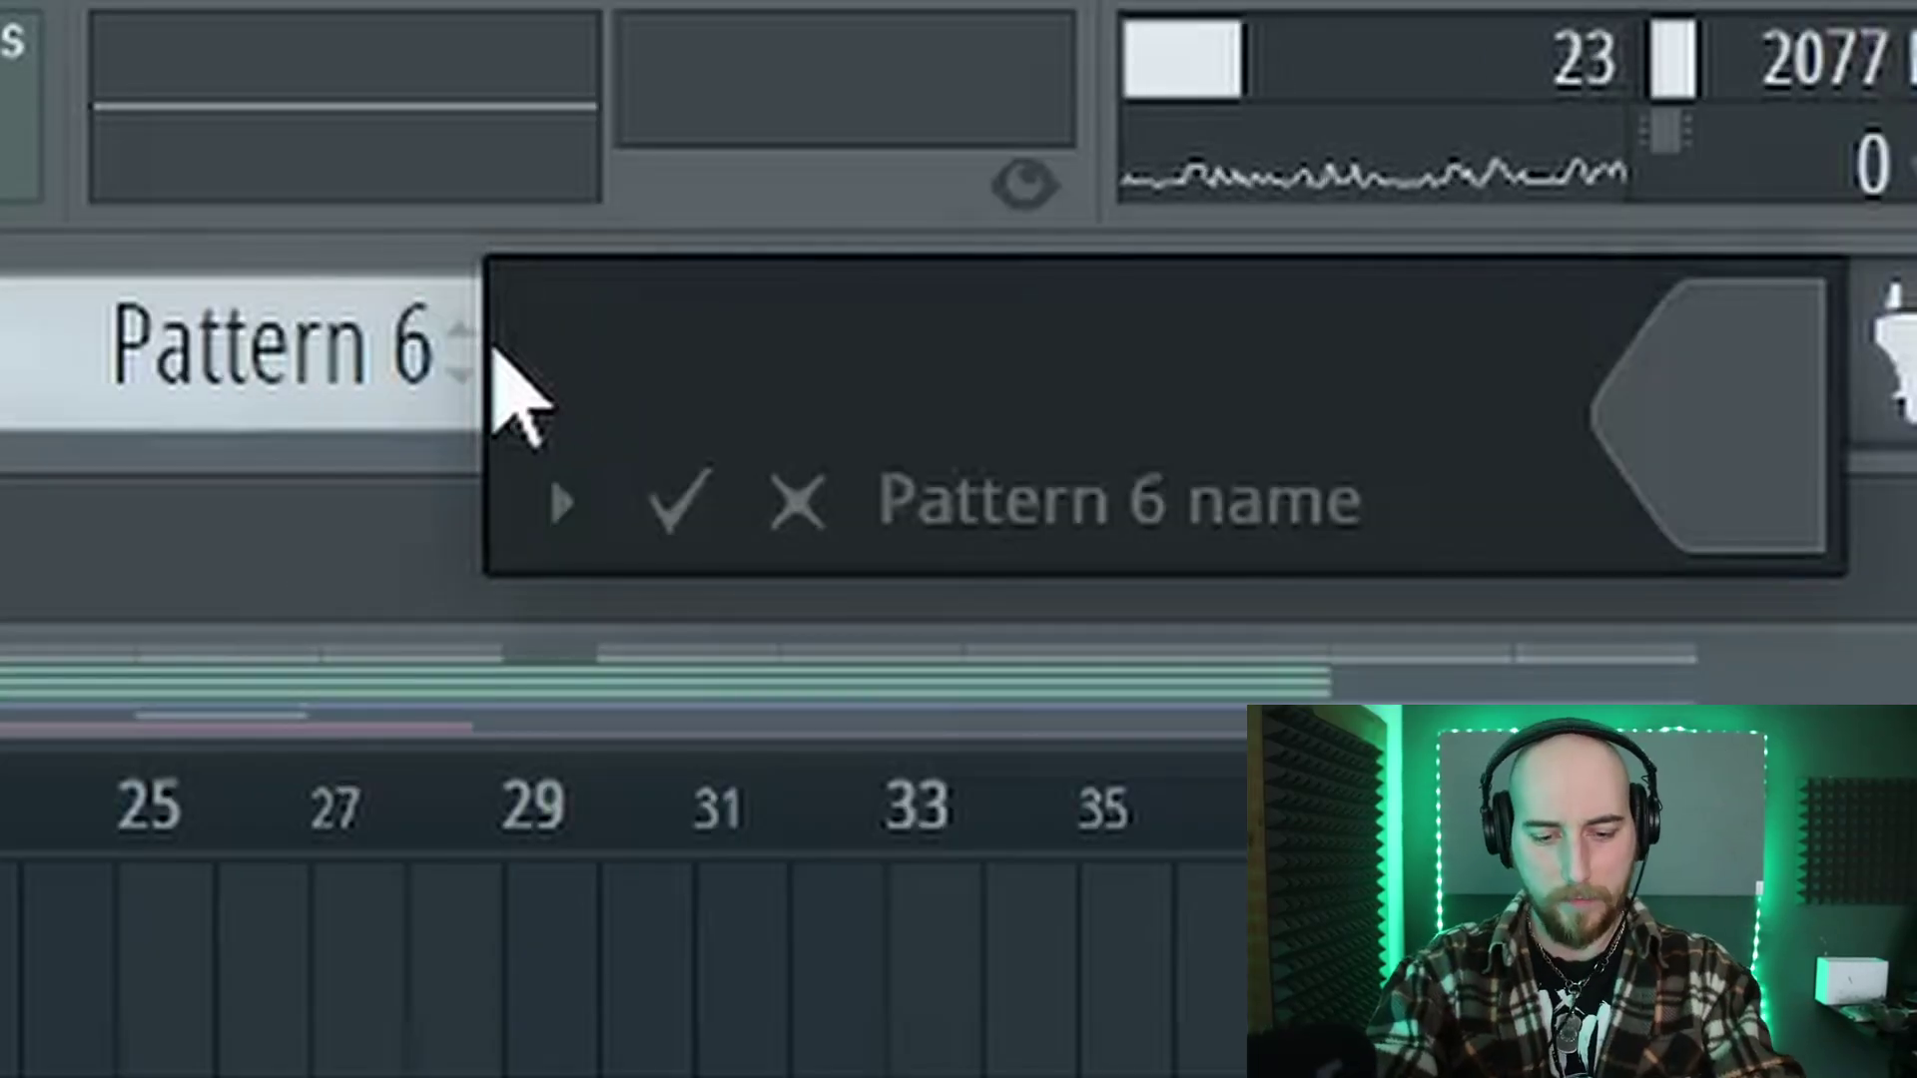
pyautogui.write('paerkujsa')
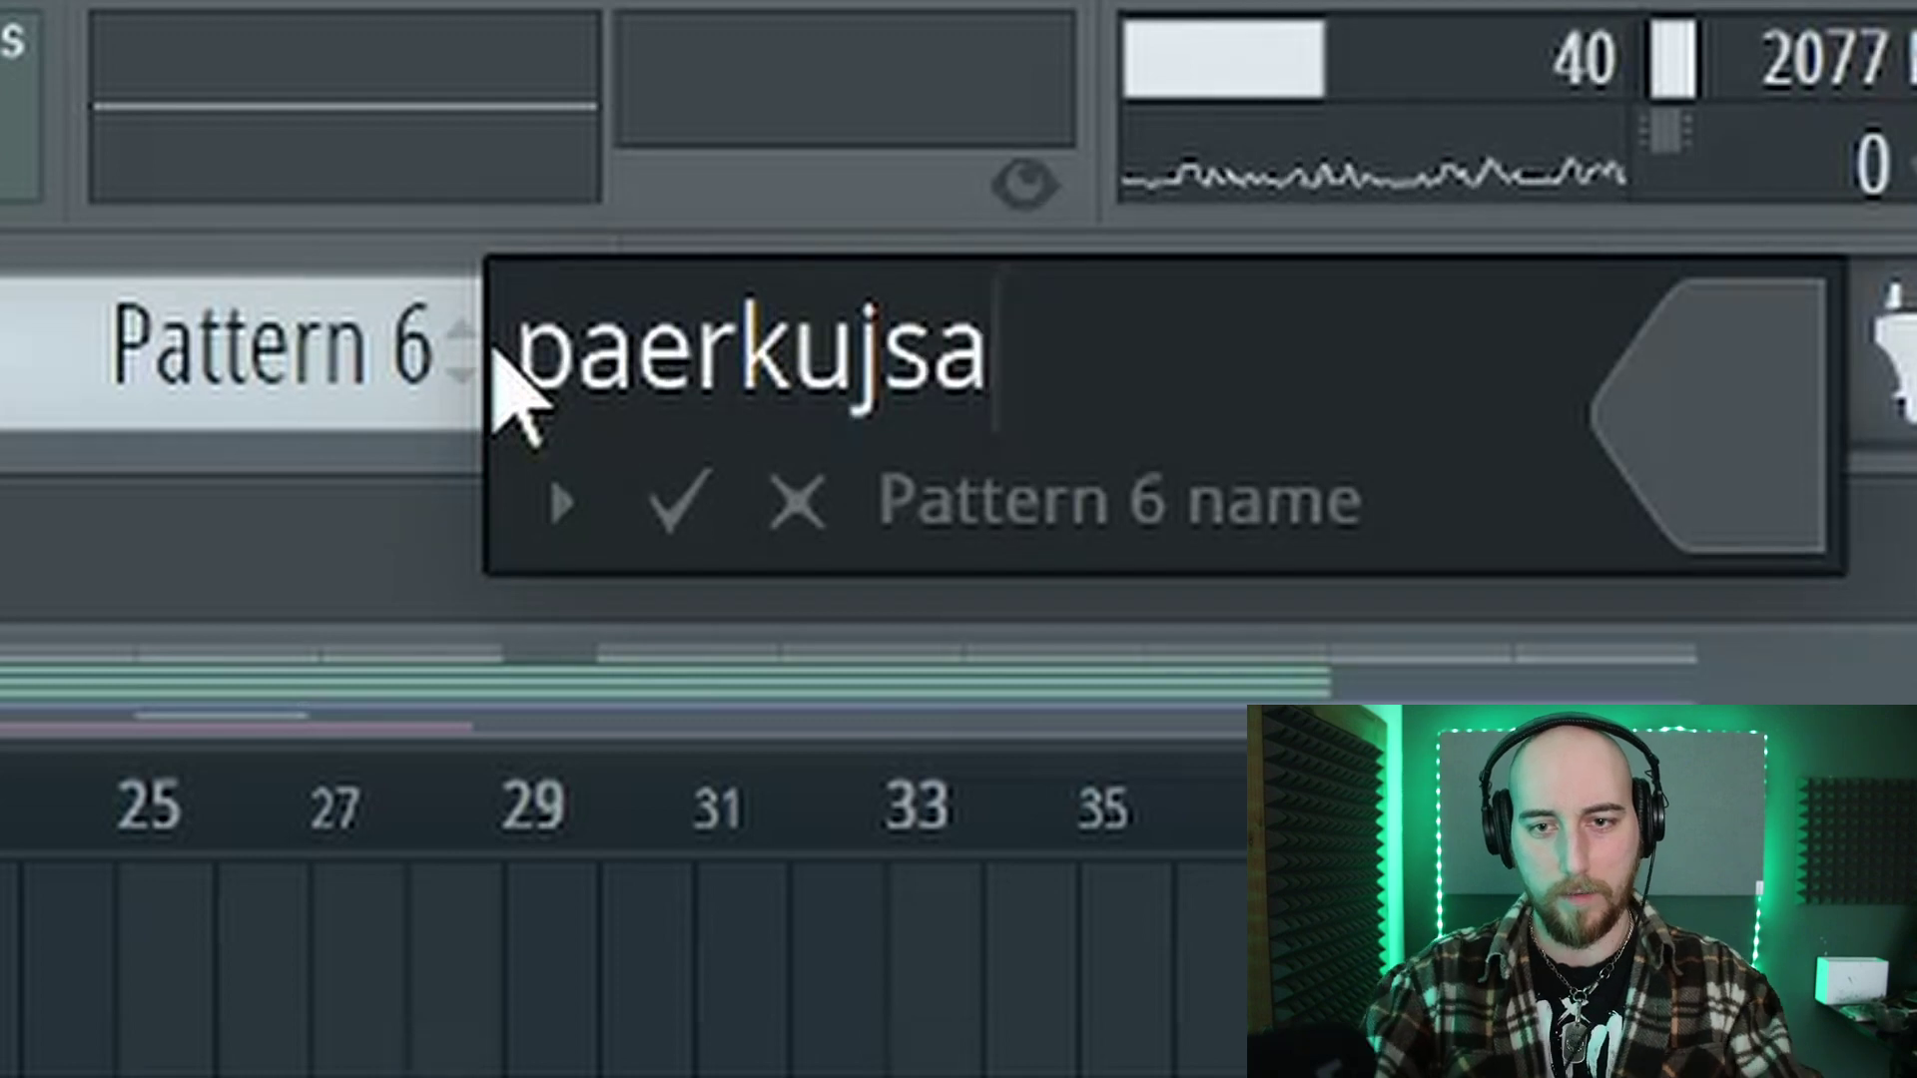
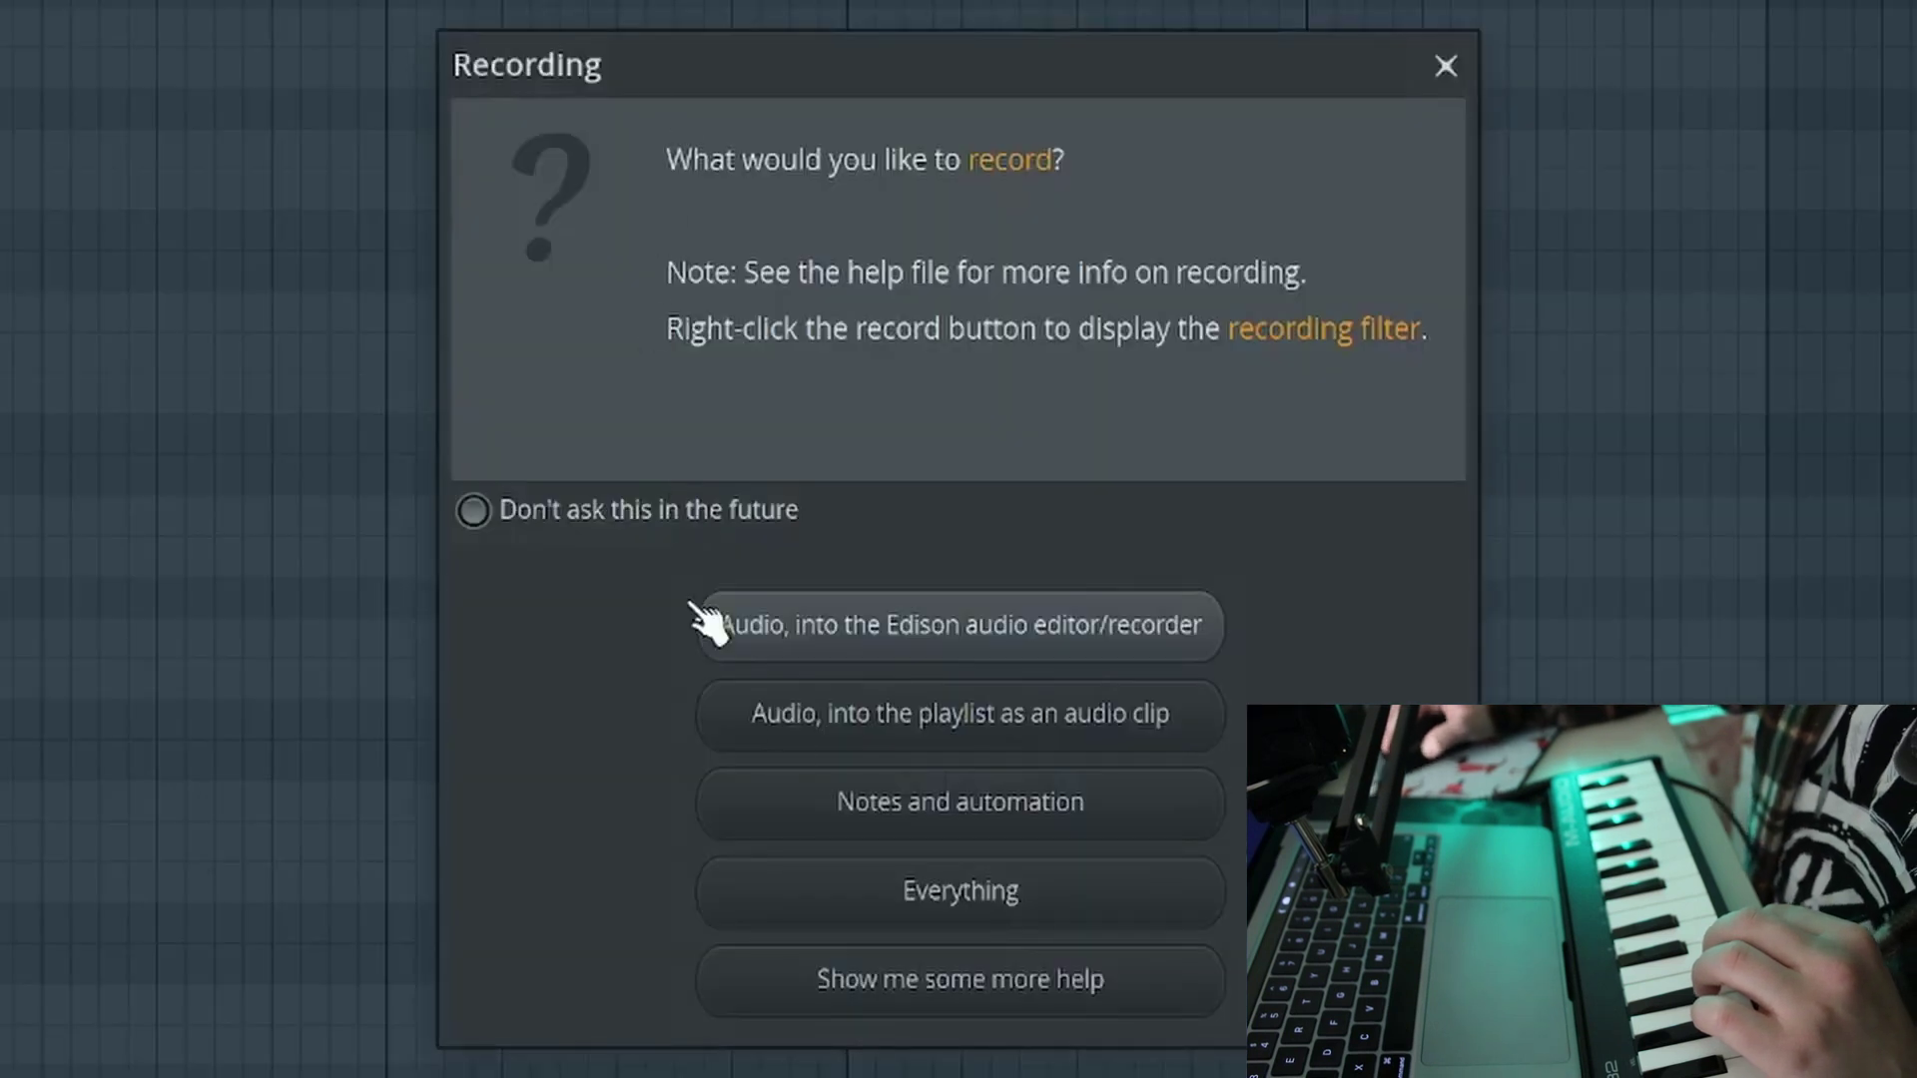
# Step: Record four short C5 notes across bars 1 and 2 using the Notes and automation option, and play them back
pyautogui.click(894, 813)
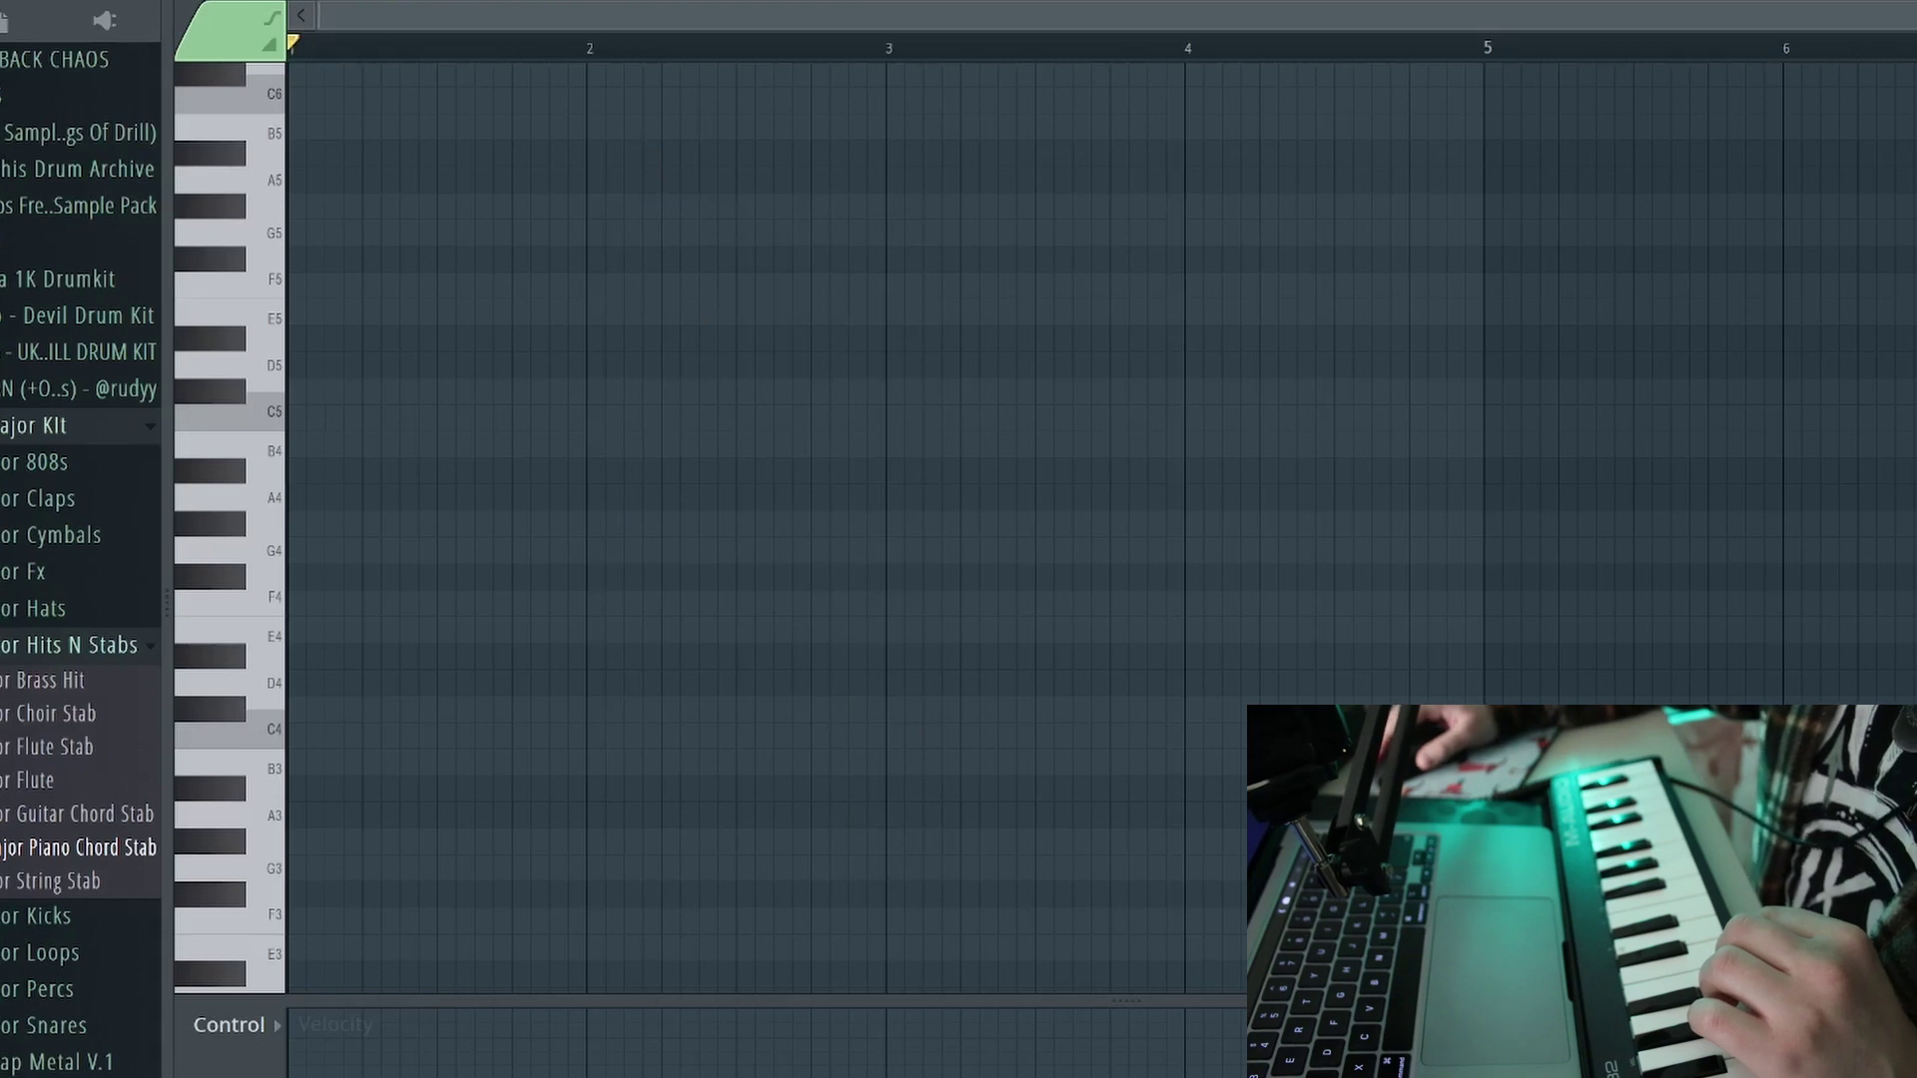
pyautogui.press('space')
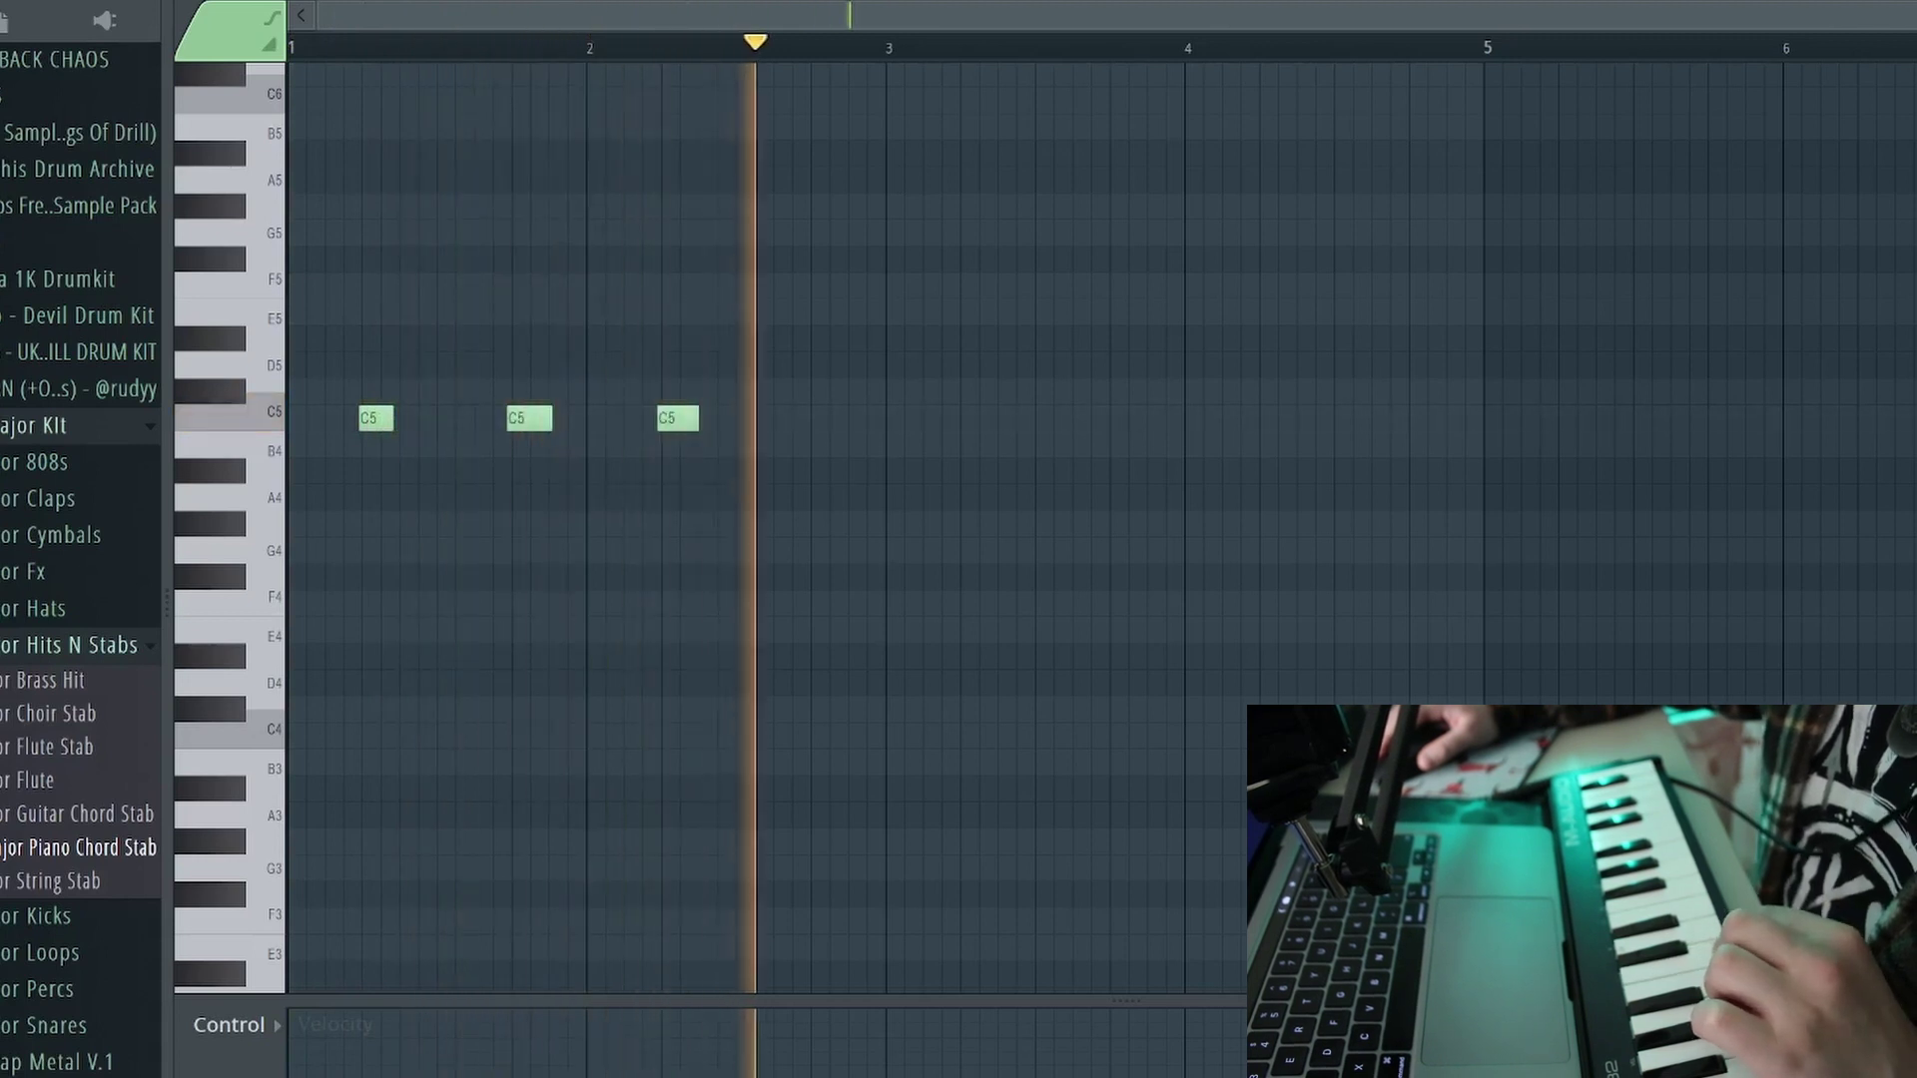
pyautogui.press('space')
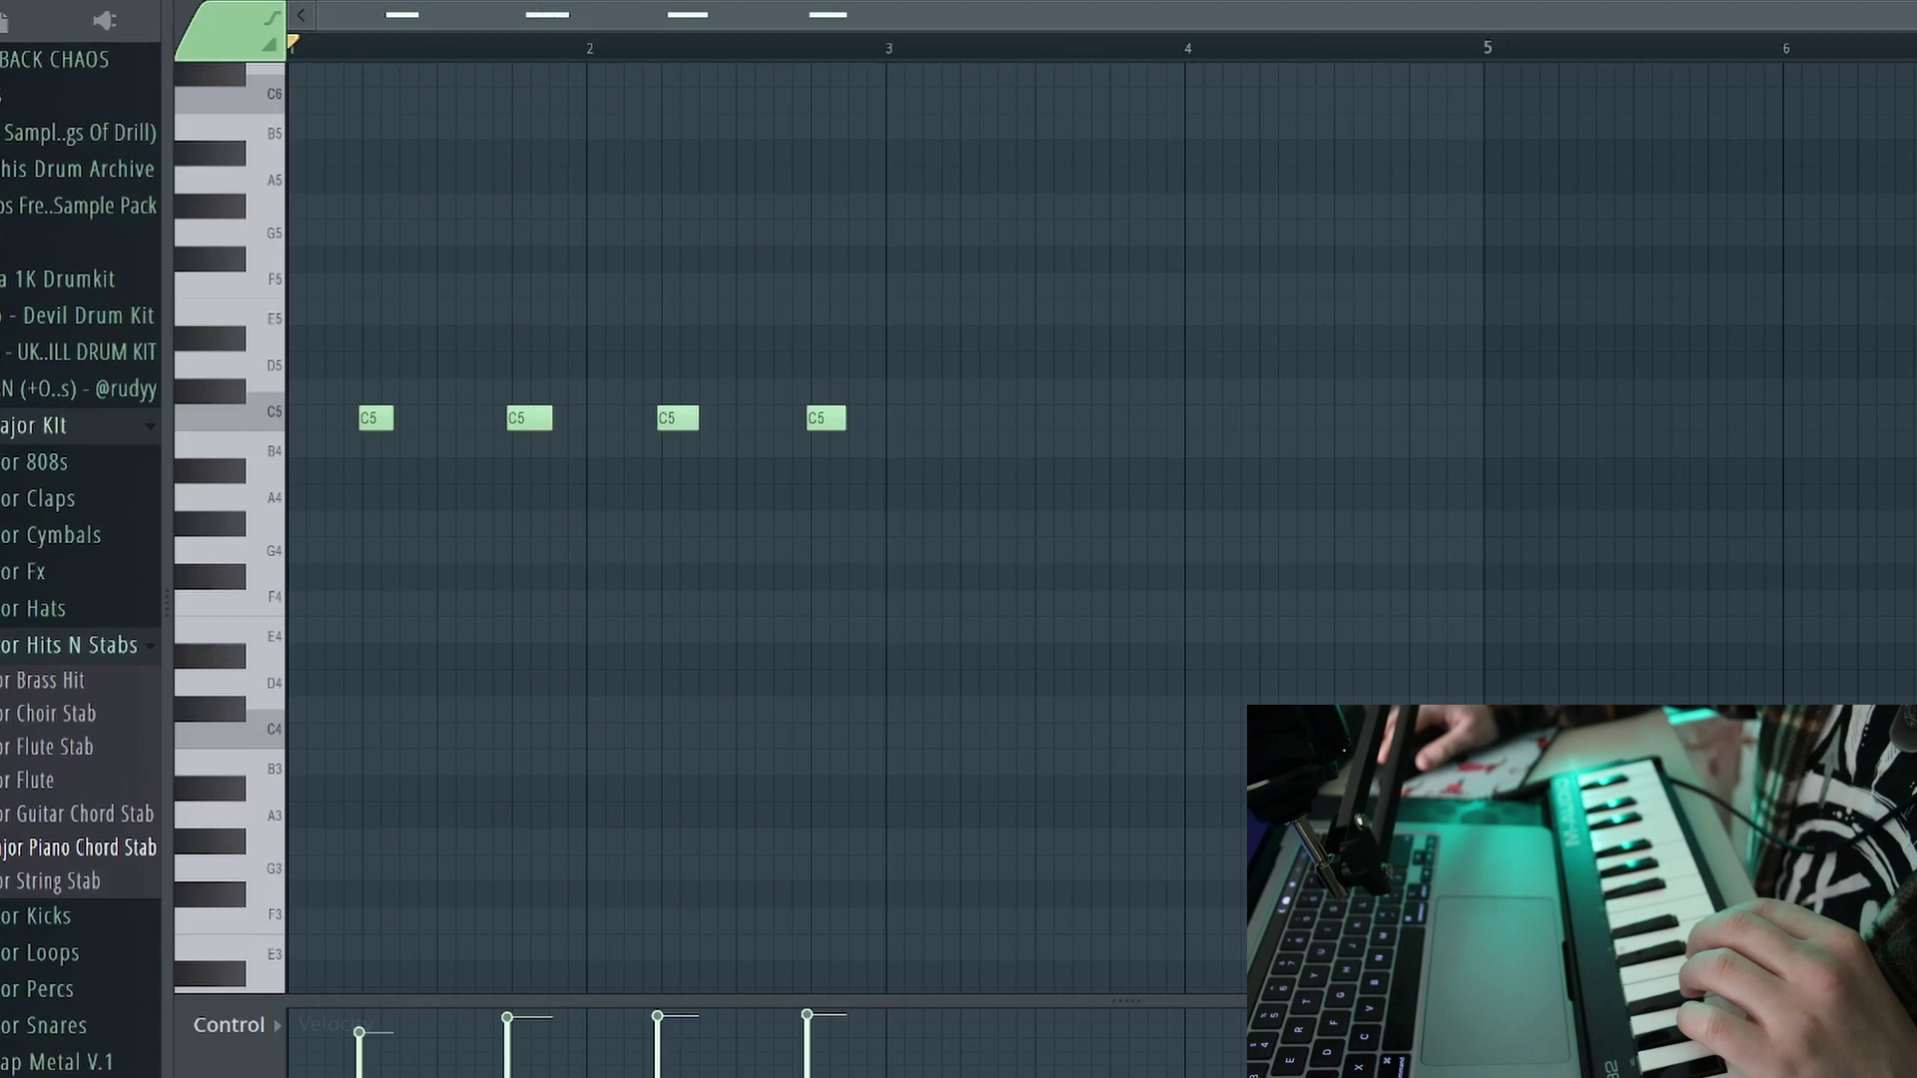
pyautogui.press('space')
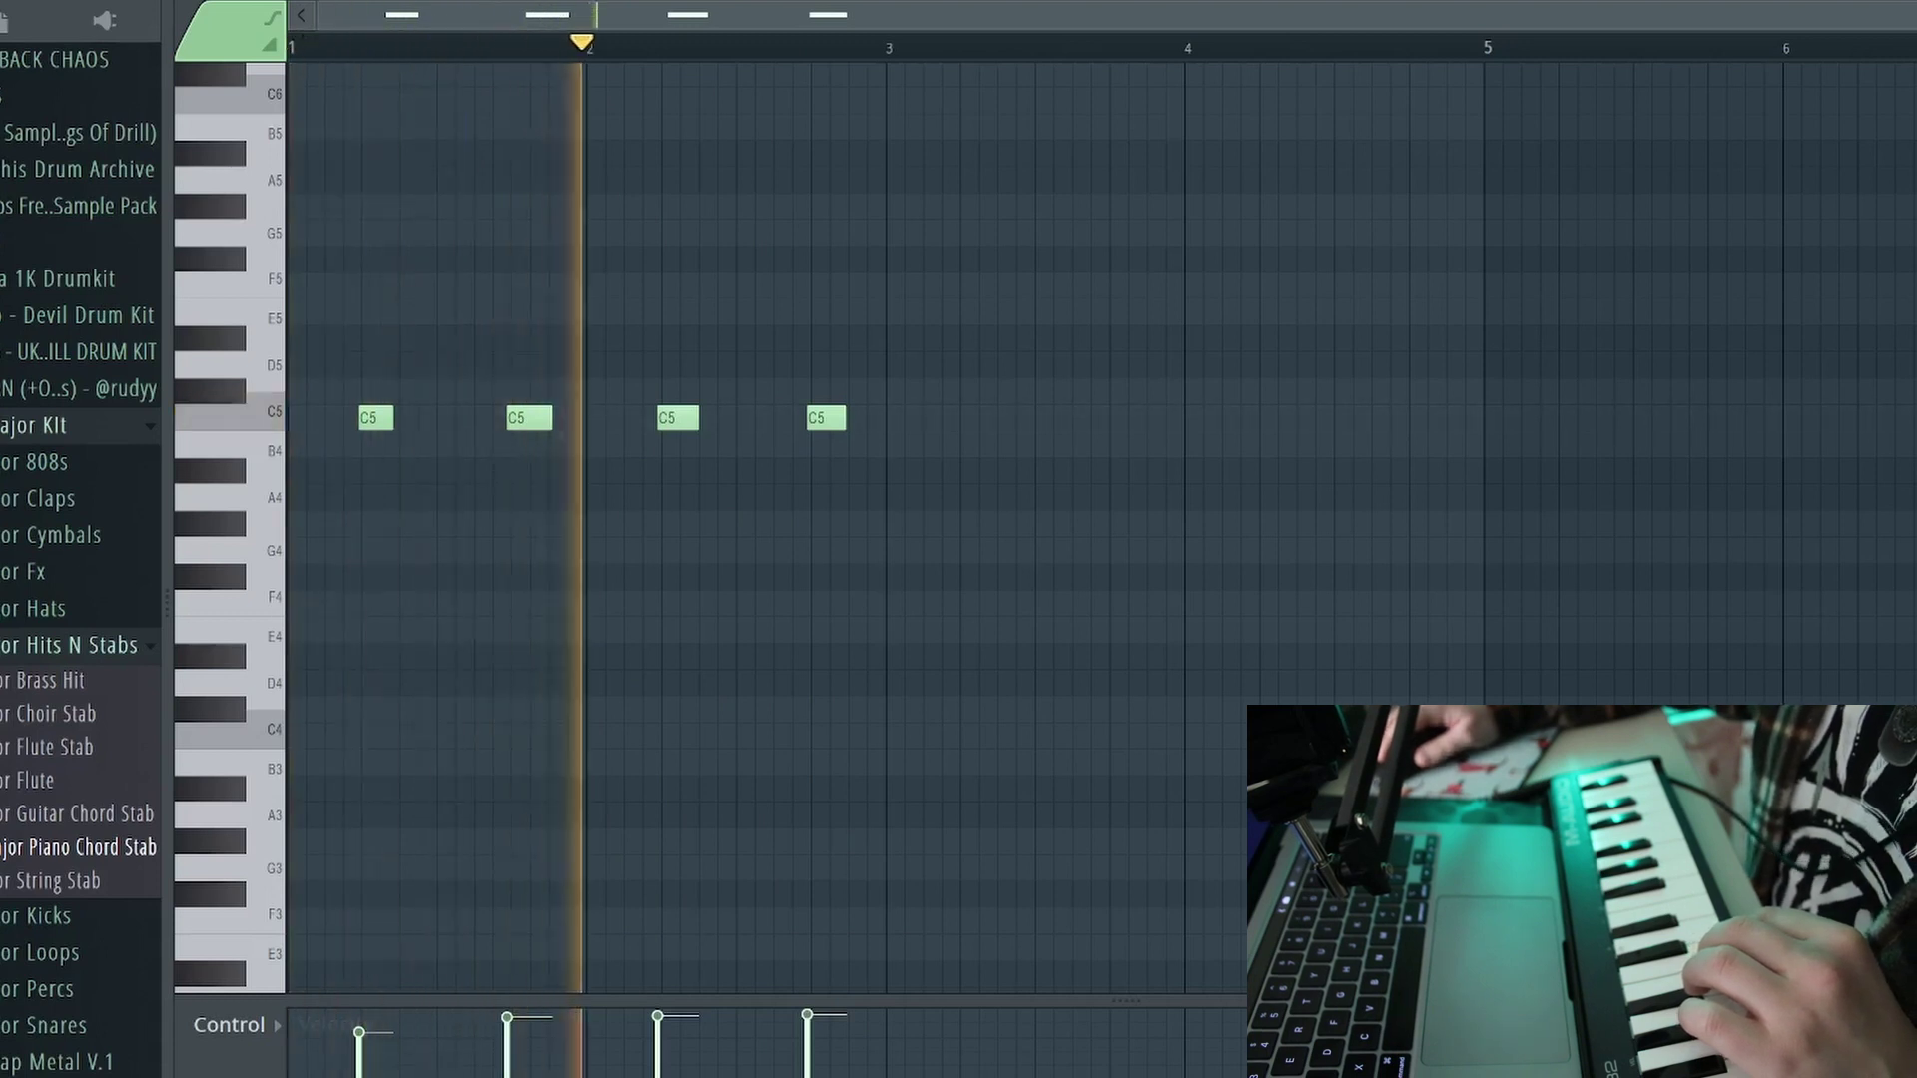
pyautogui.press('space')
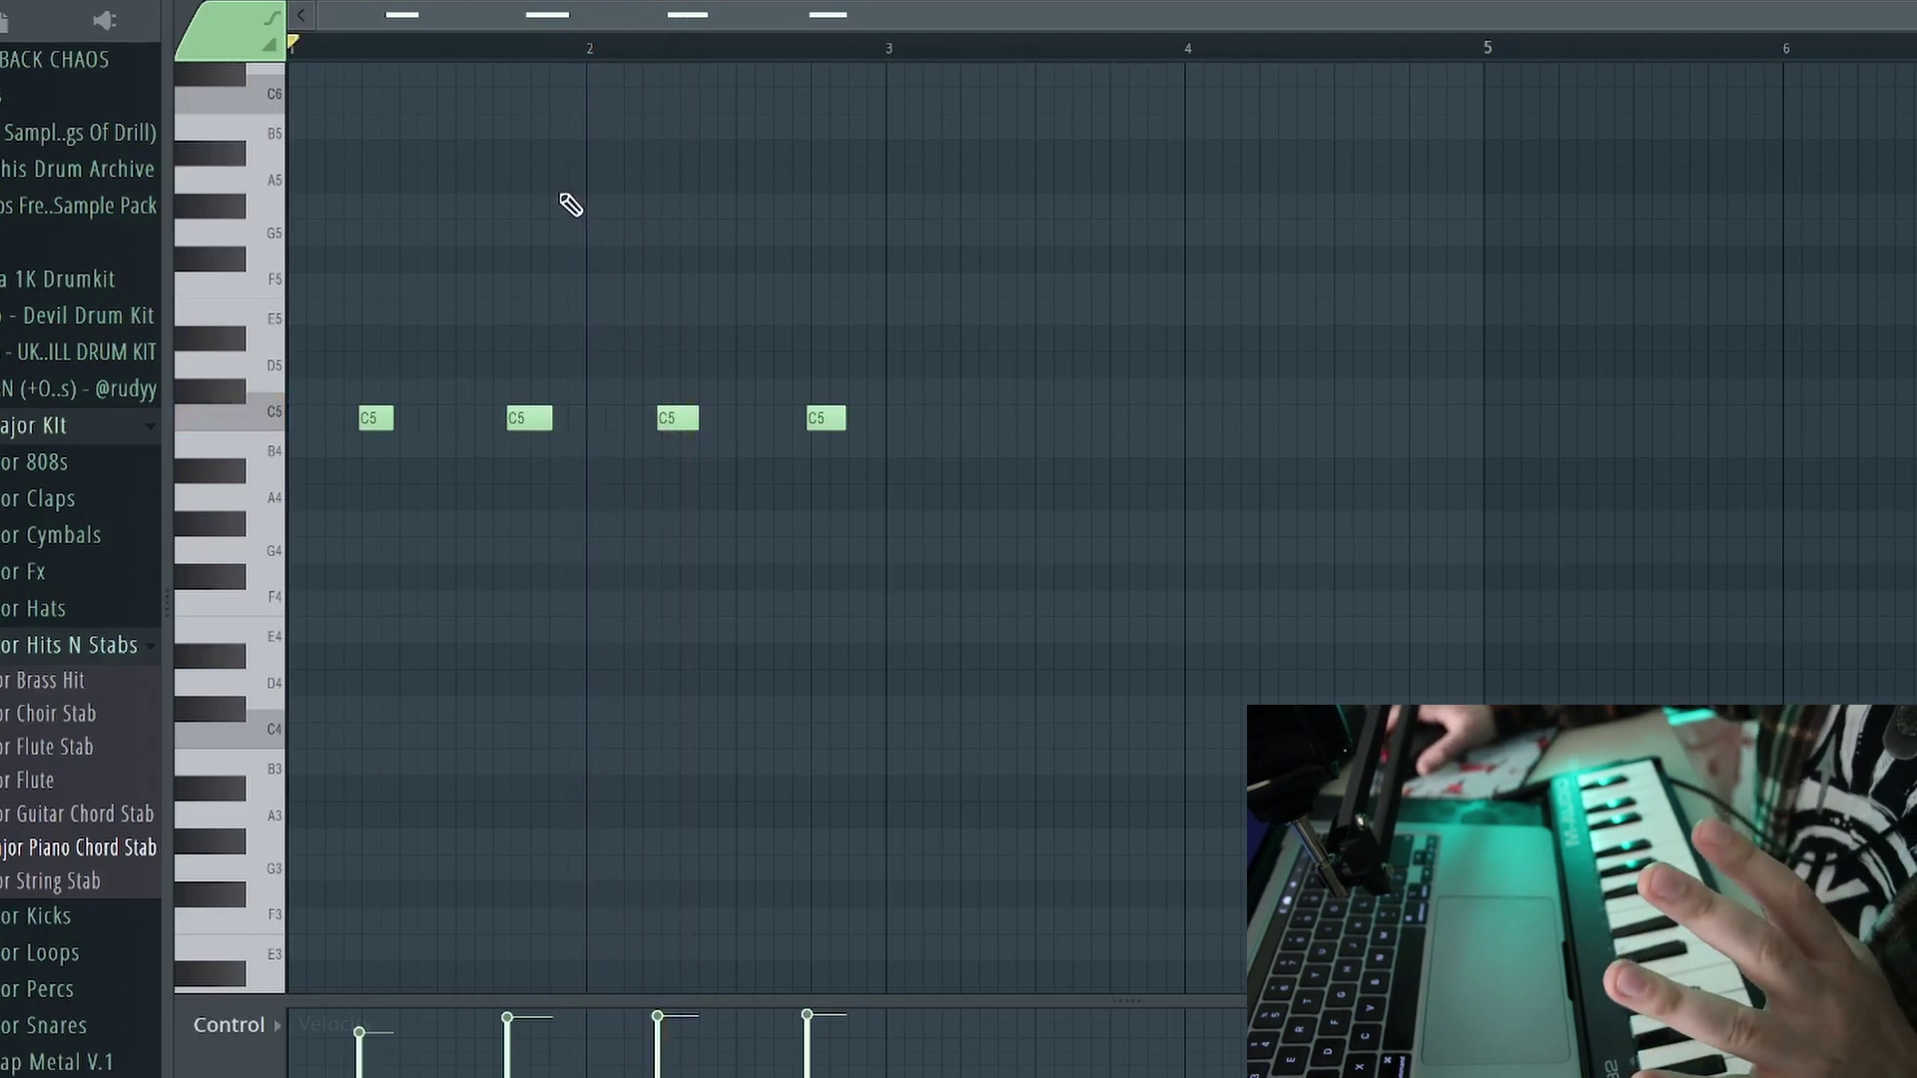
# Step: Quantize all four recorded C5 snare notes with the start time strength reduced below full
pyautogui.hotkey('ctrl', 'a')
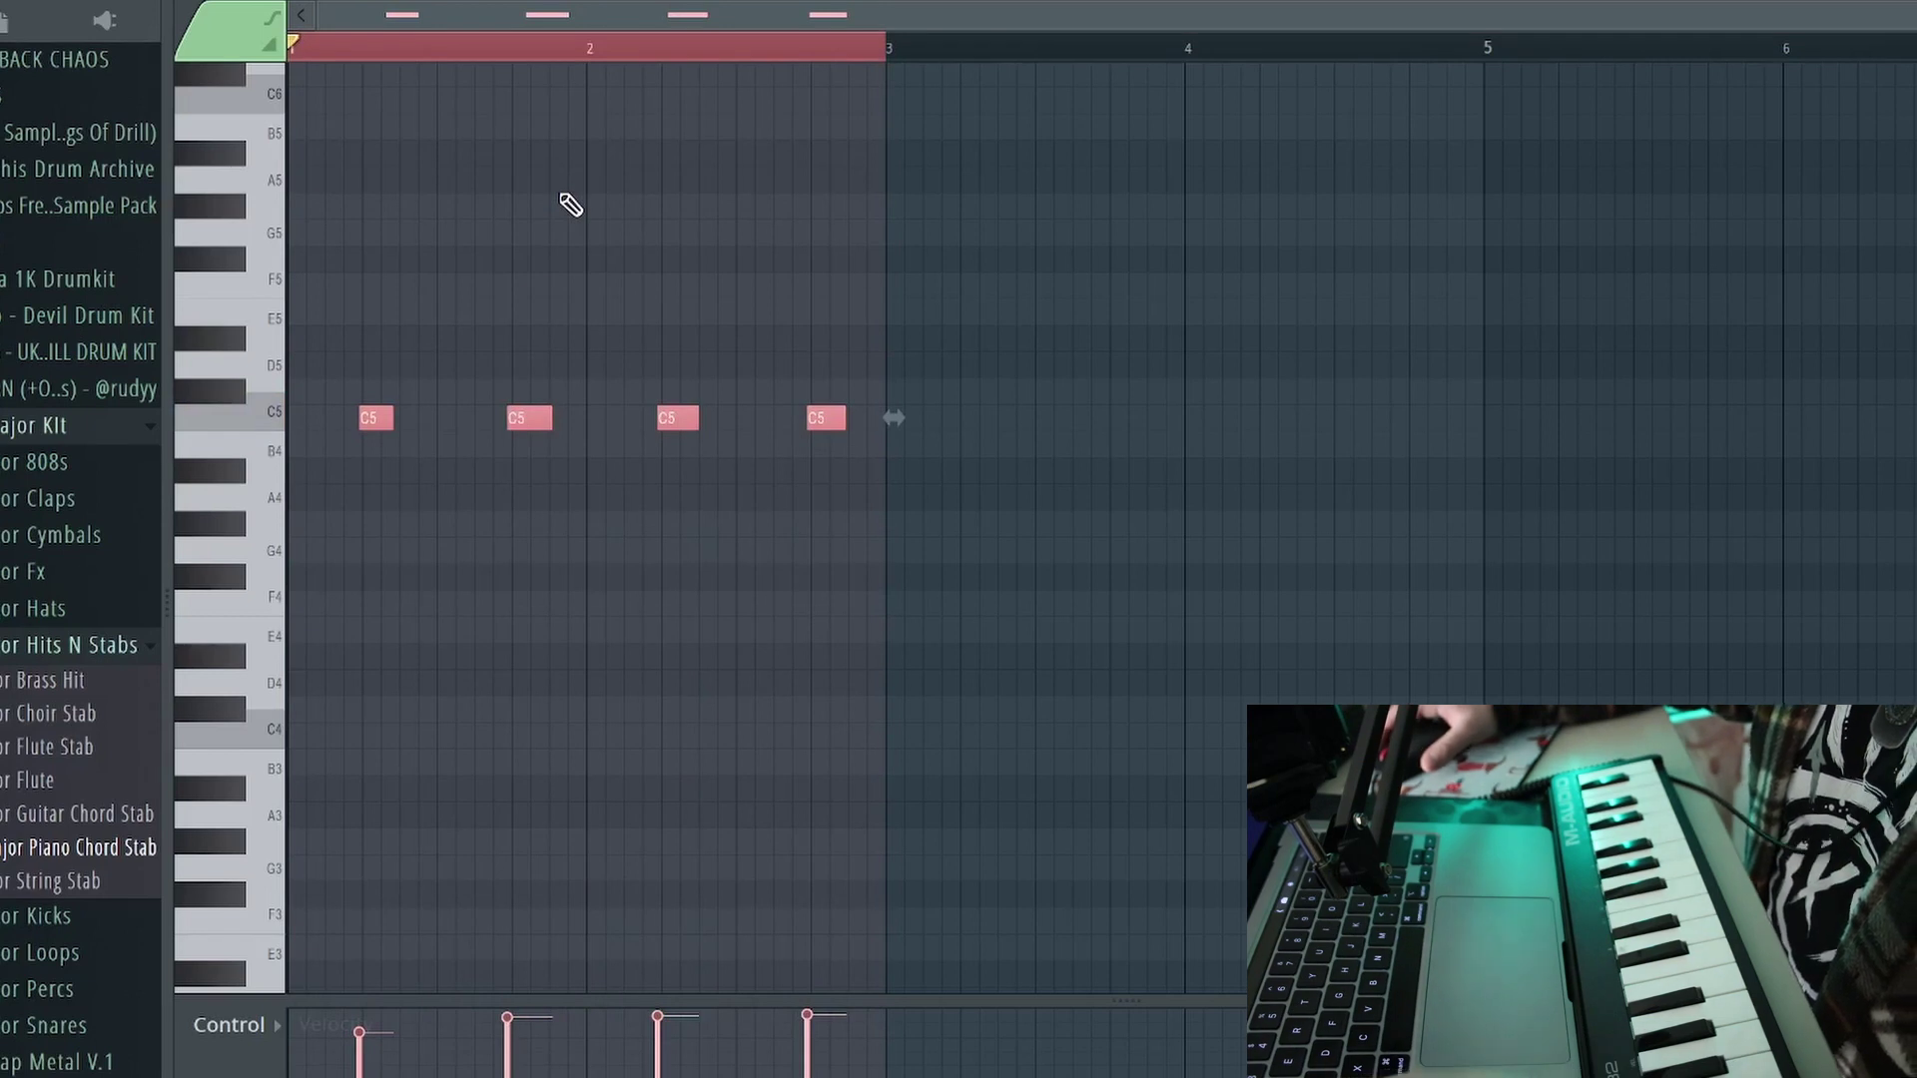
pyautogui.hotkey('alt', 'q')
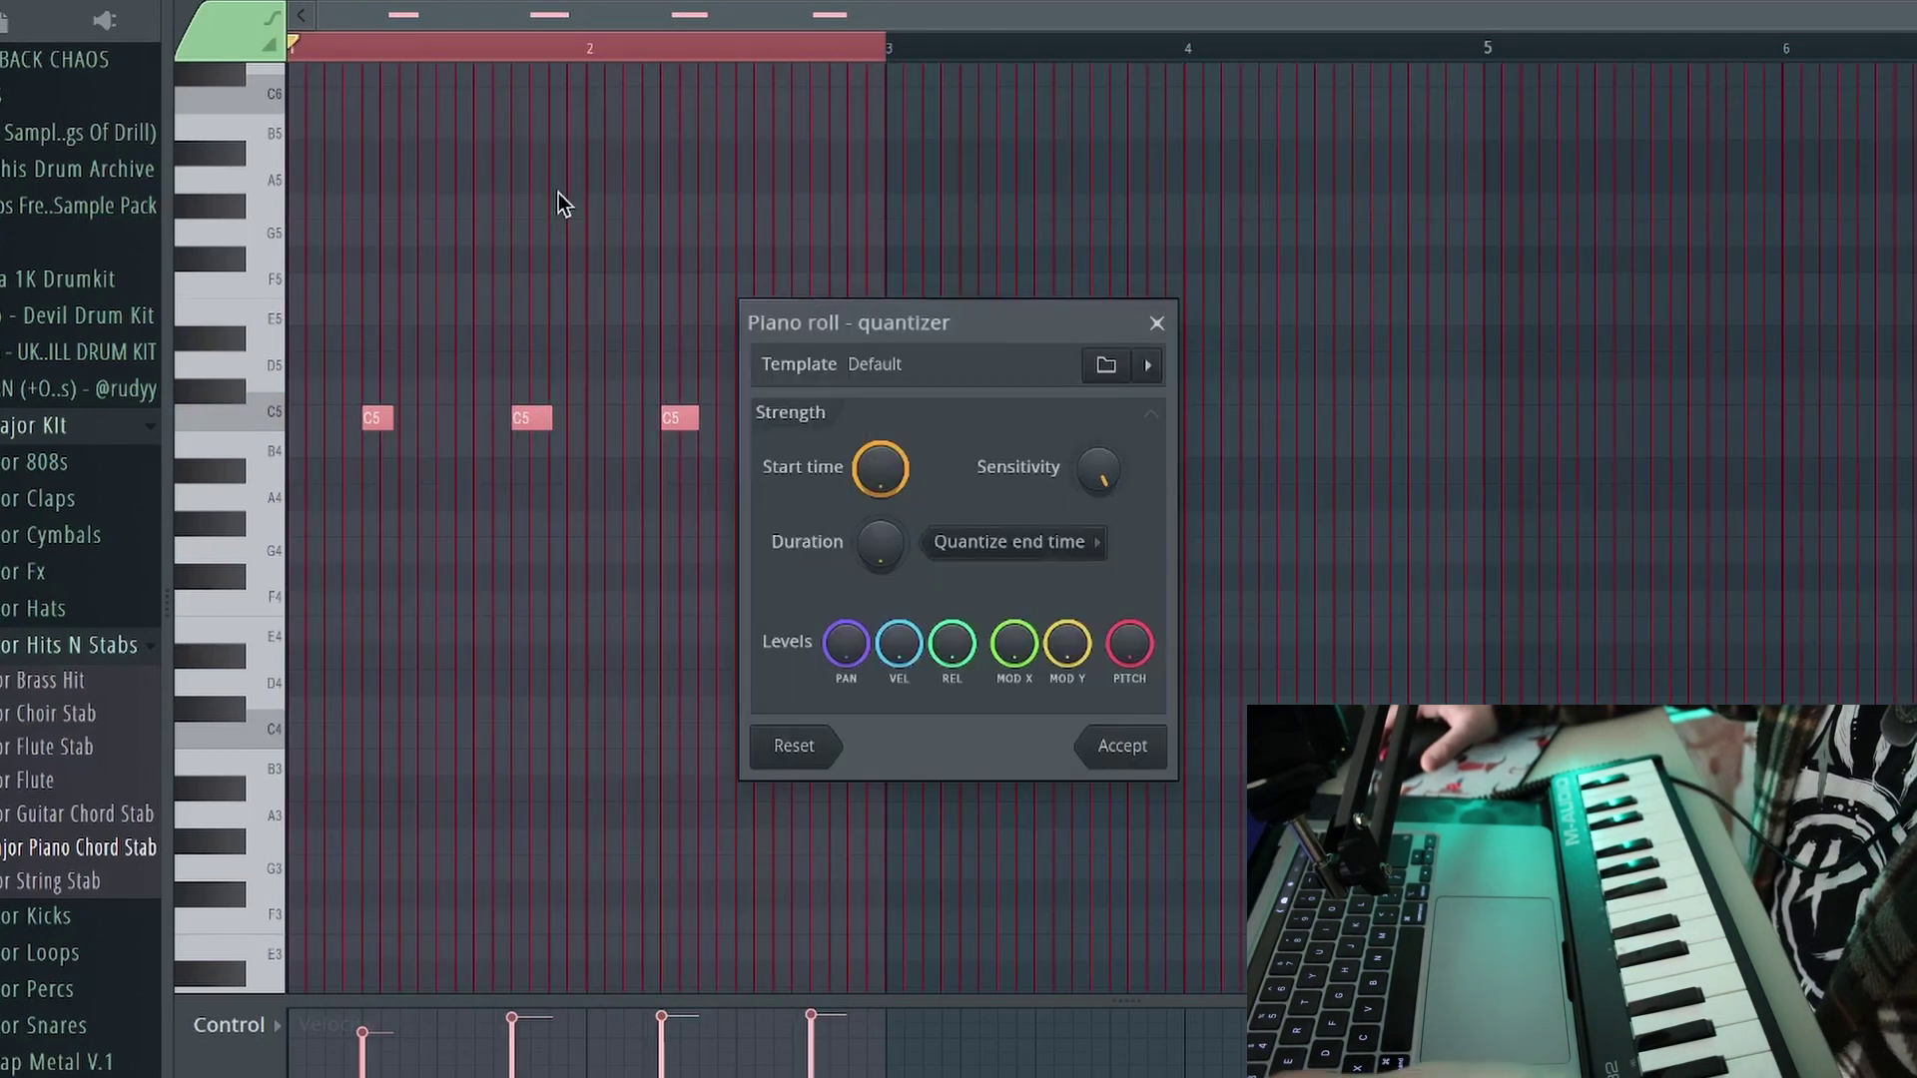
pyautogui.moveTo(878, 467)
pyautogui.mouseDown()
pyautogui.moveTo(878, 554)
pyautogui.moveTo(878, 487)
pyautogui.mouseUp()
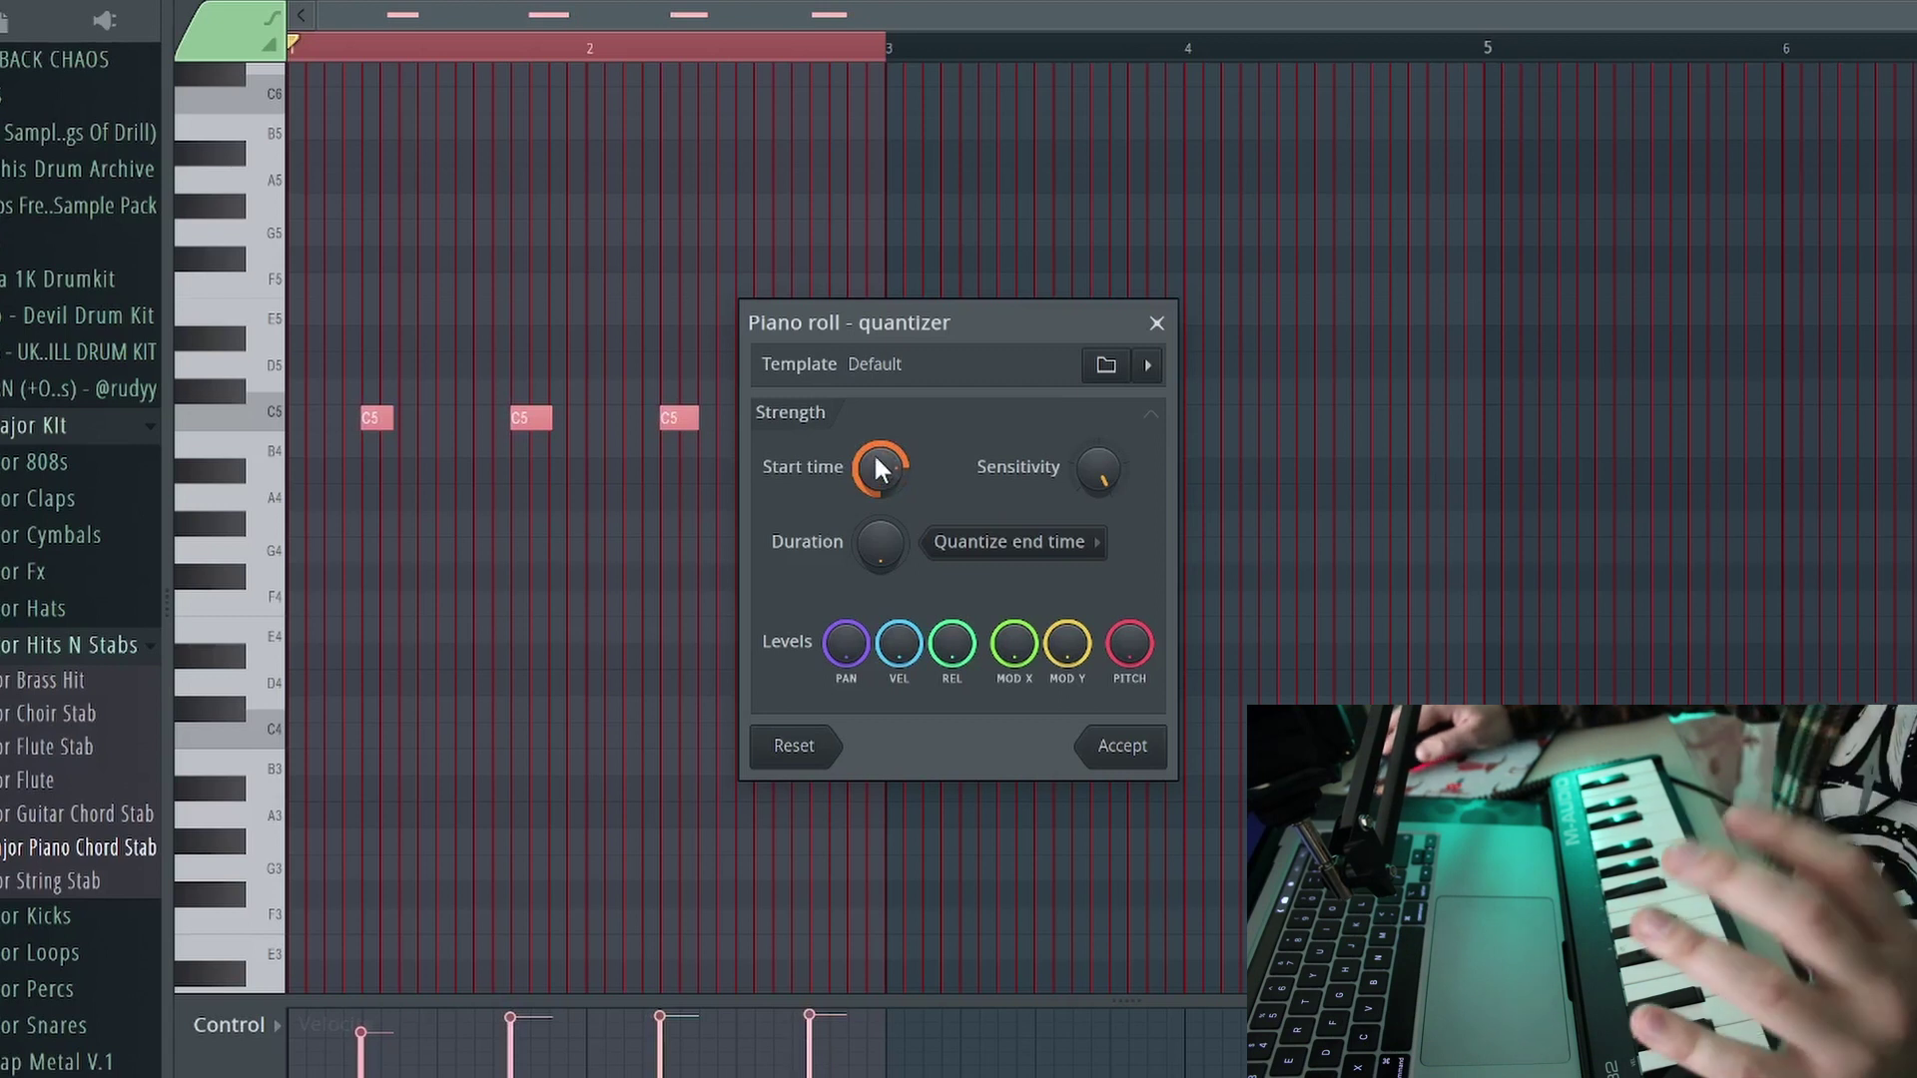
pyautogui.press('Return')
# Step: Record steady E5 hi-hat notes over four bars on Major Closed Hat 33, and quantize all of them
pyautogui.press('space')
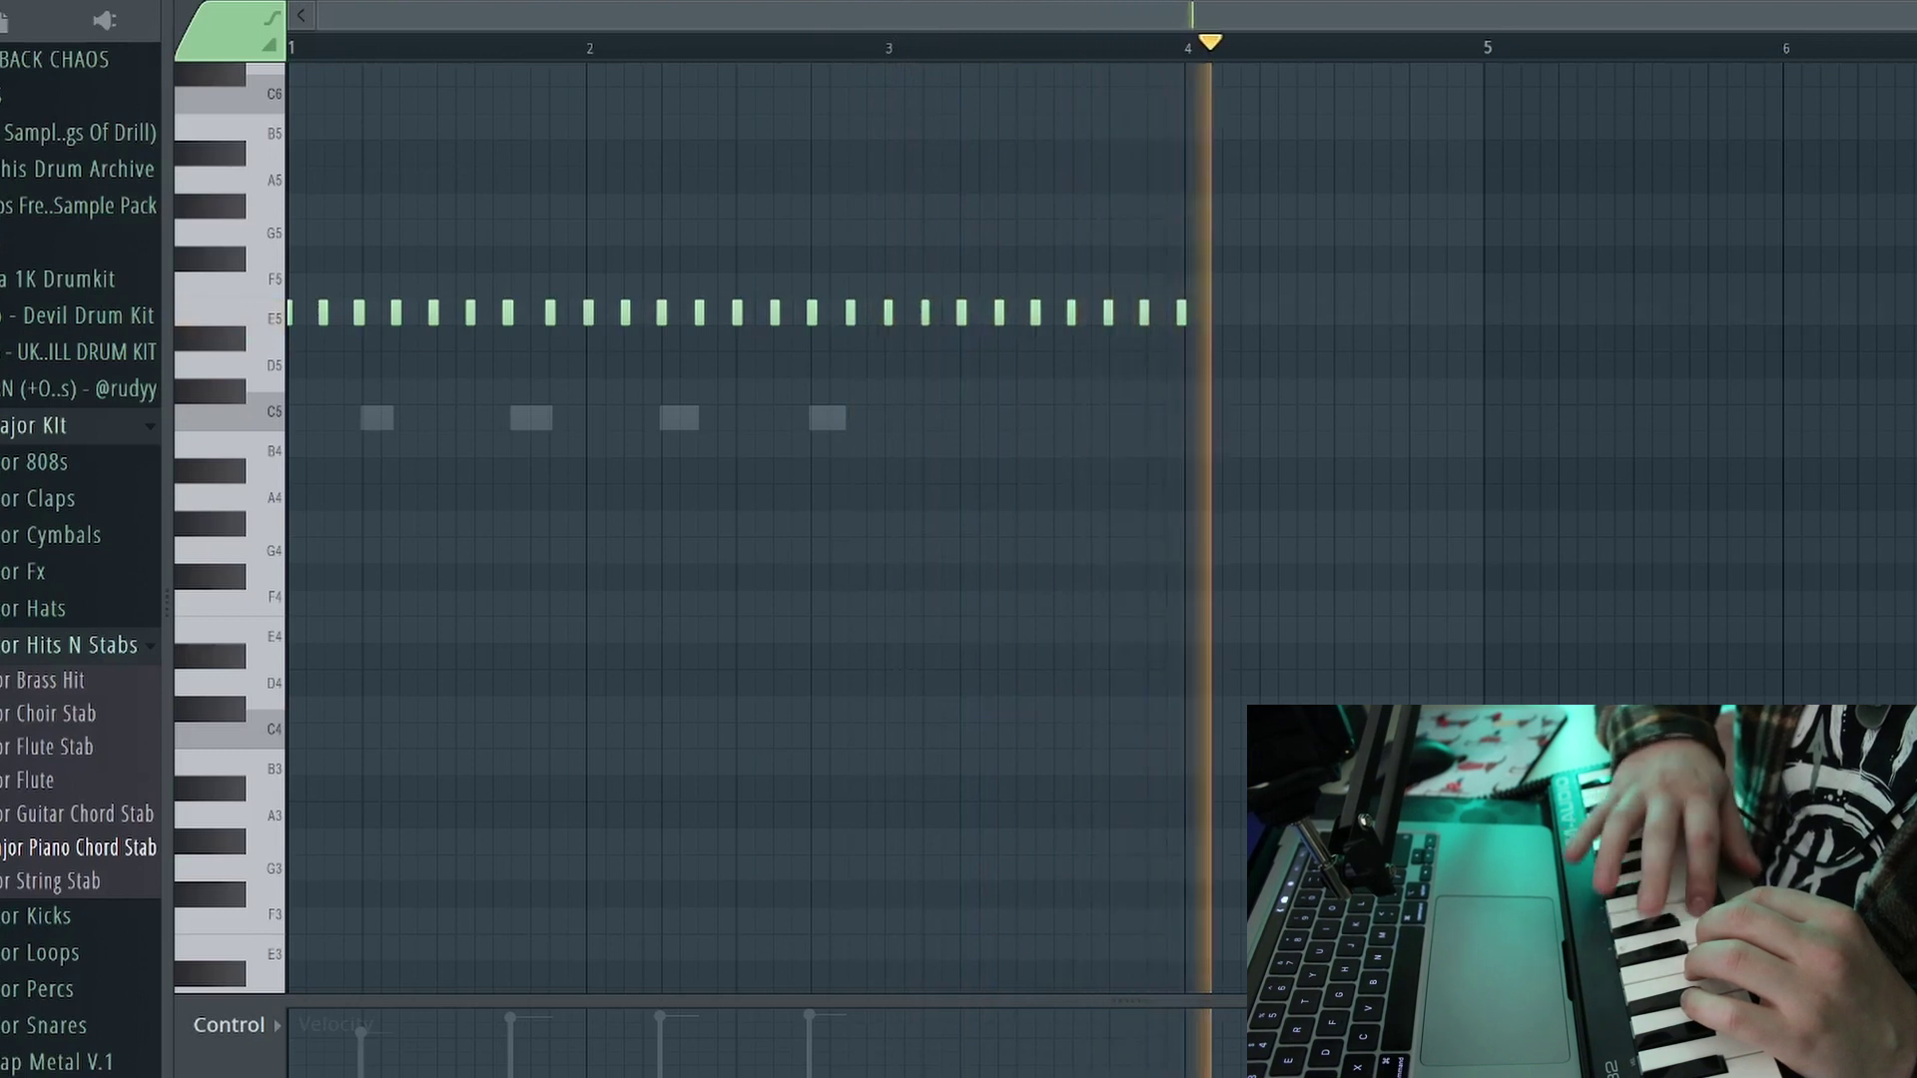
pyautogui.press('space')
pyautogui.hotkey('ctrl', 'a')
pyautogui.hotkey('alt', 'q')
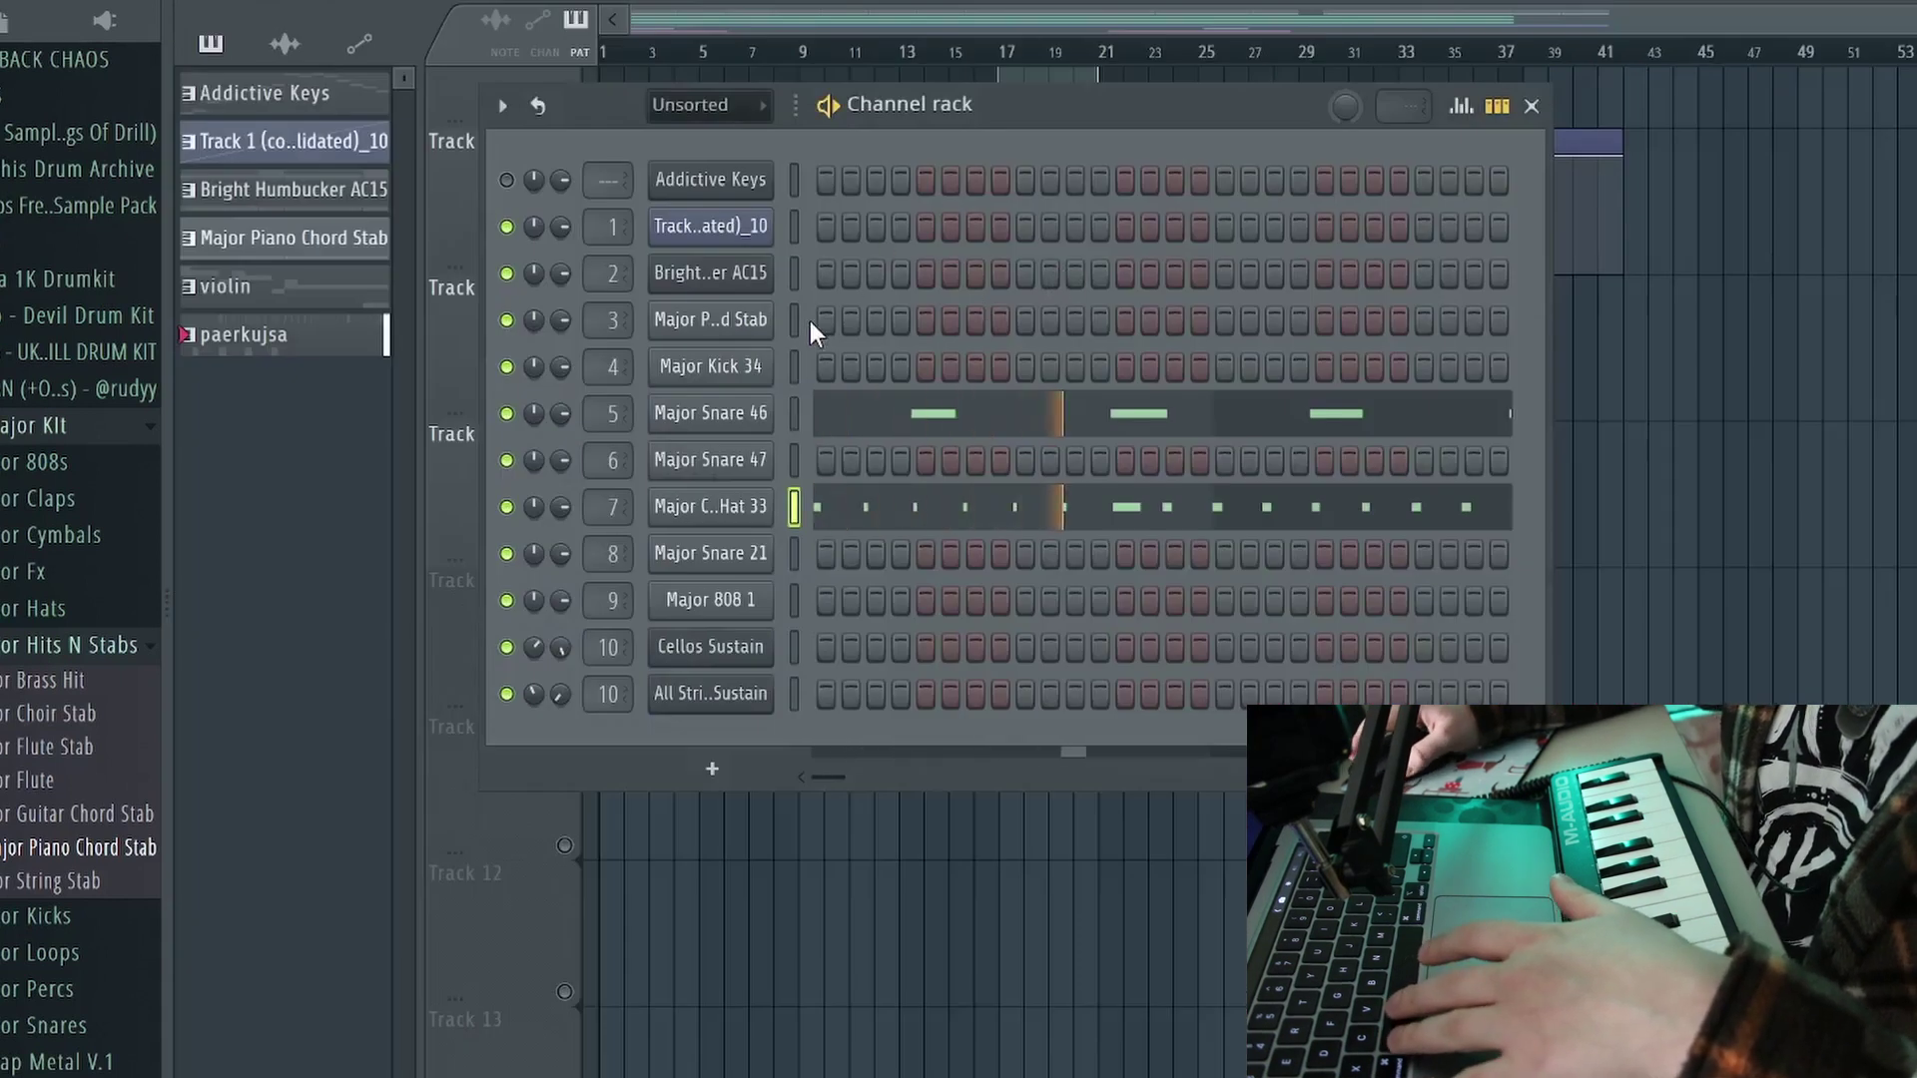
# Step: Open the Major Kick 34 channel in the piano roll and record a syncopated C5 kick pattern across bars 1 to 4
pyautogui.rightClick(764, 361)
pyautogui.click(807, 361)
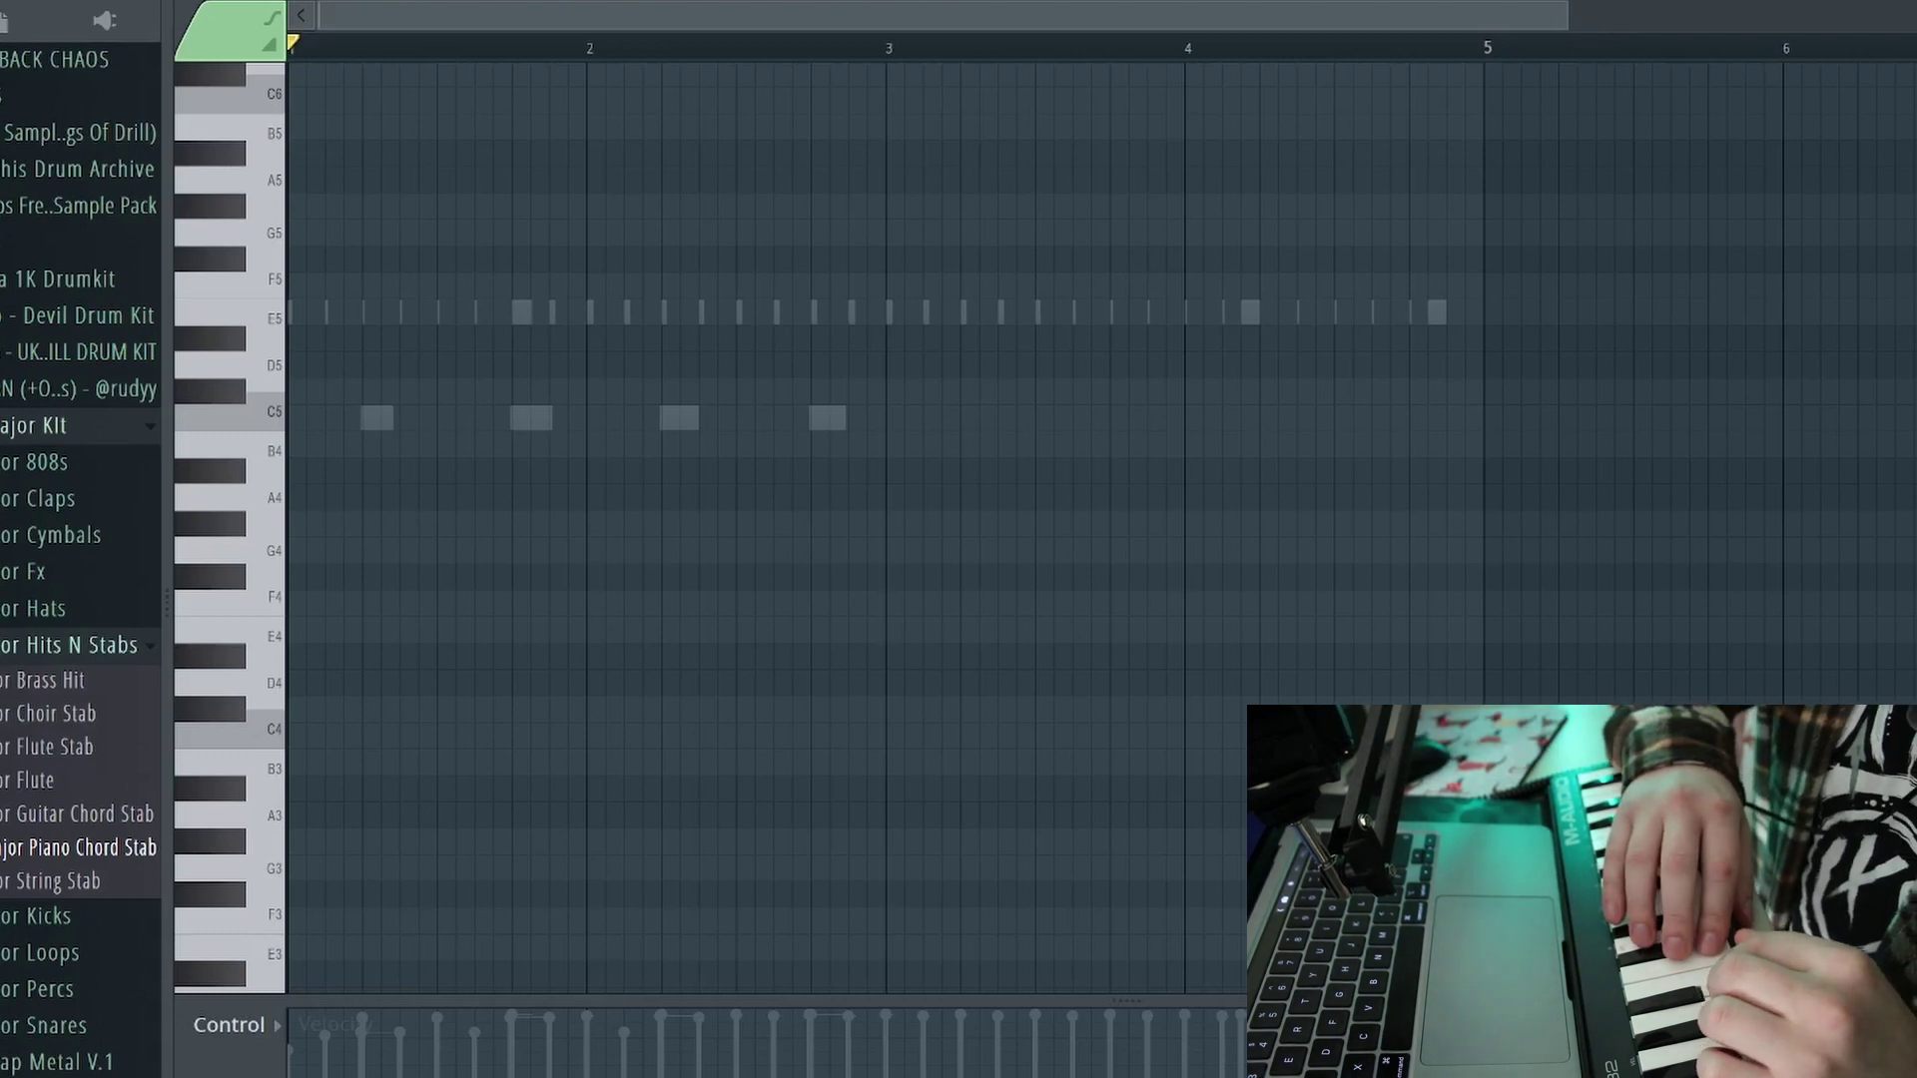
pyautogui.press('space')
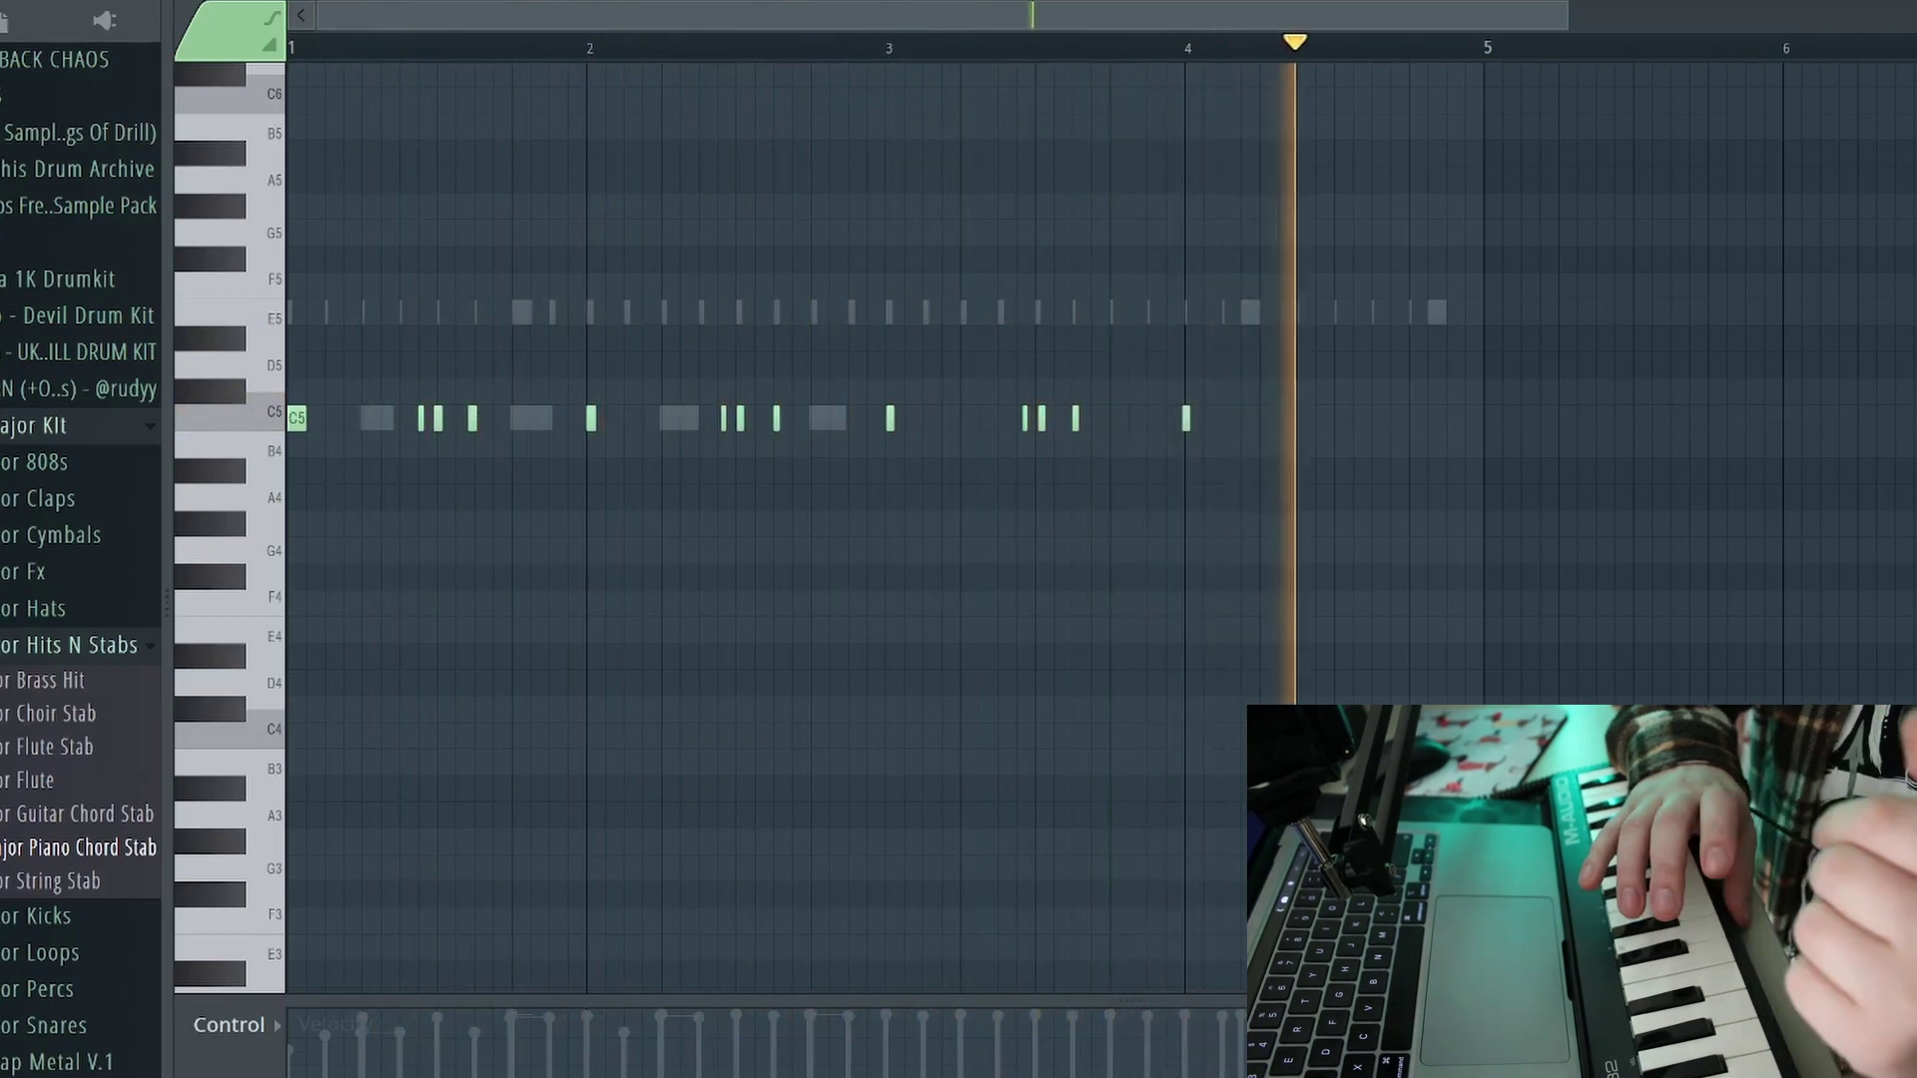
pyautogui.press('space')
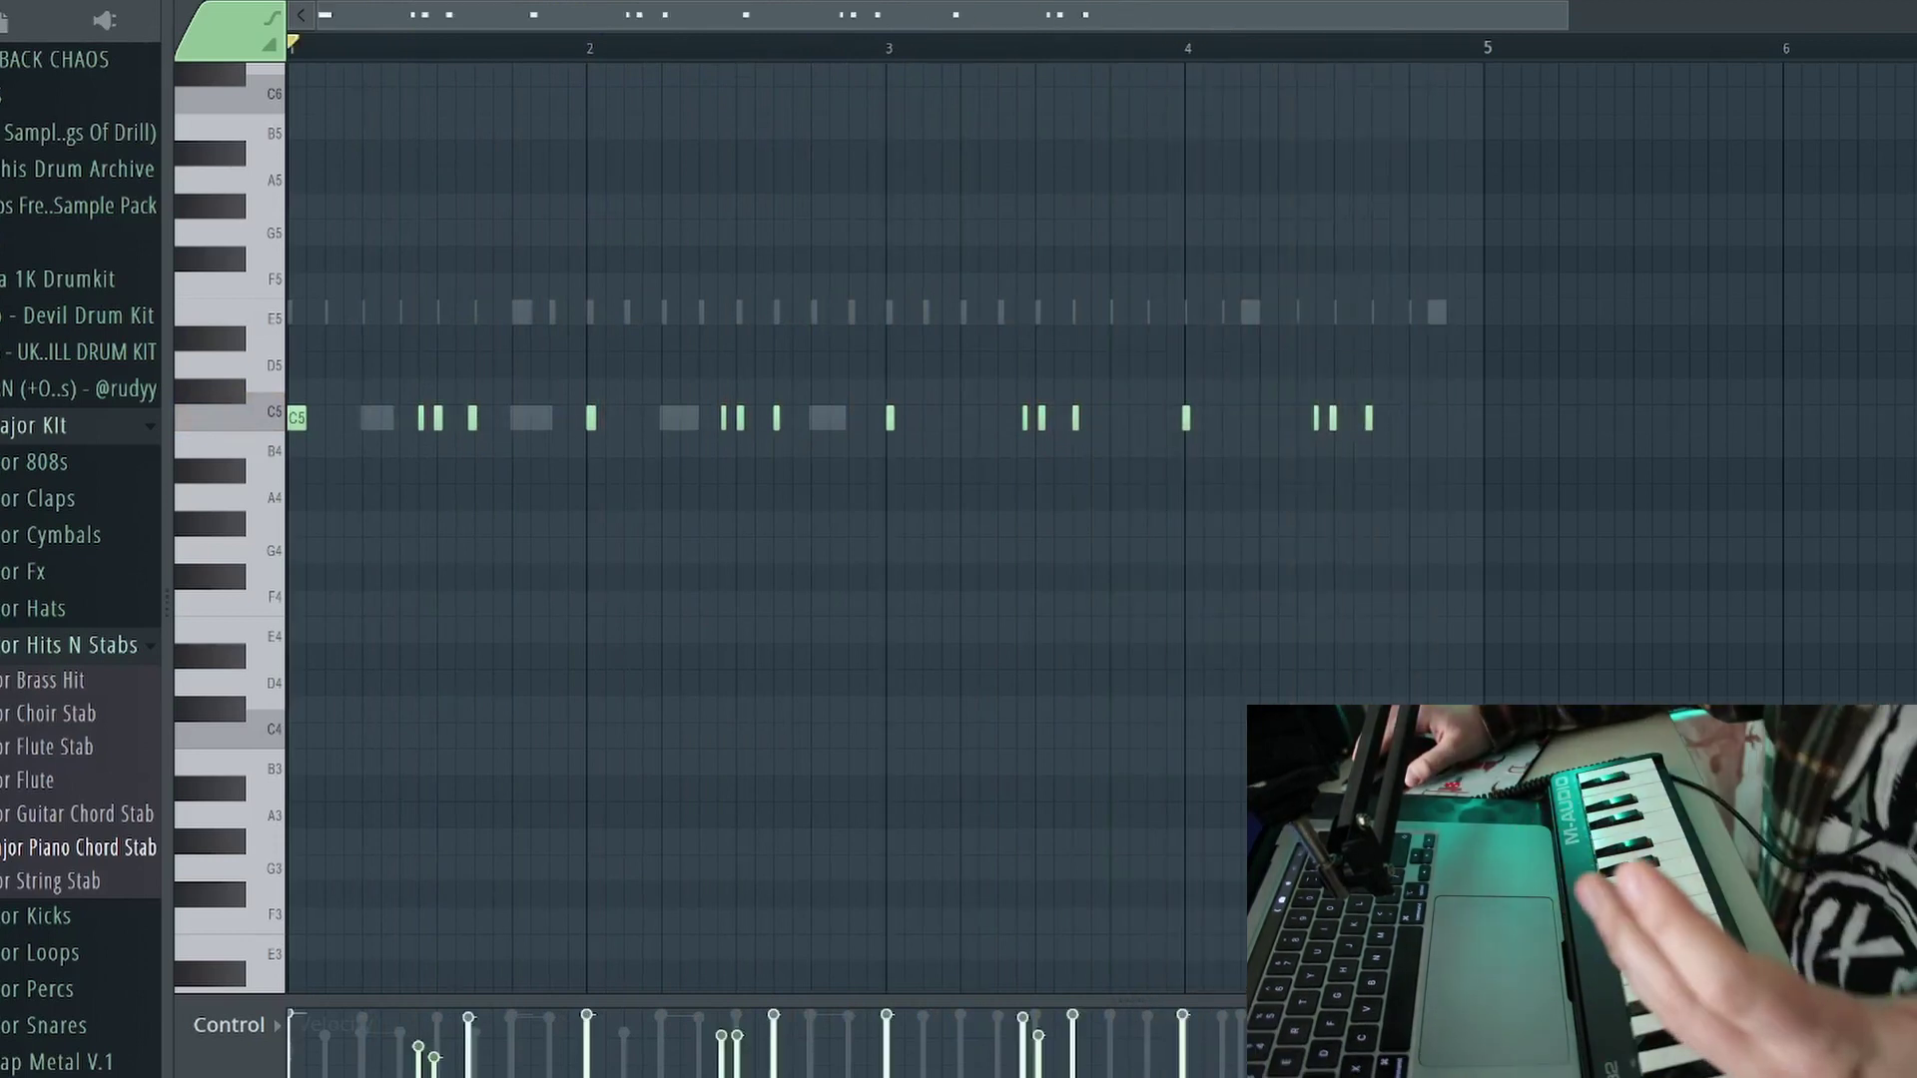
# Step: Play back the recorded kick pattern, and select all of its notes for quantizing
pyautogui.press('space')
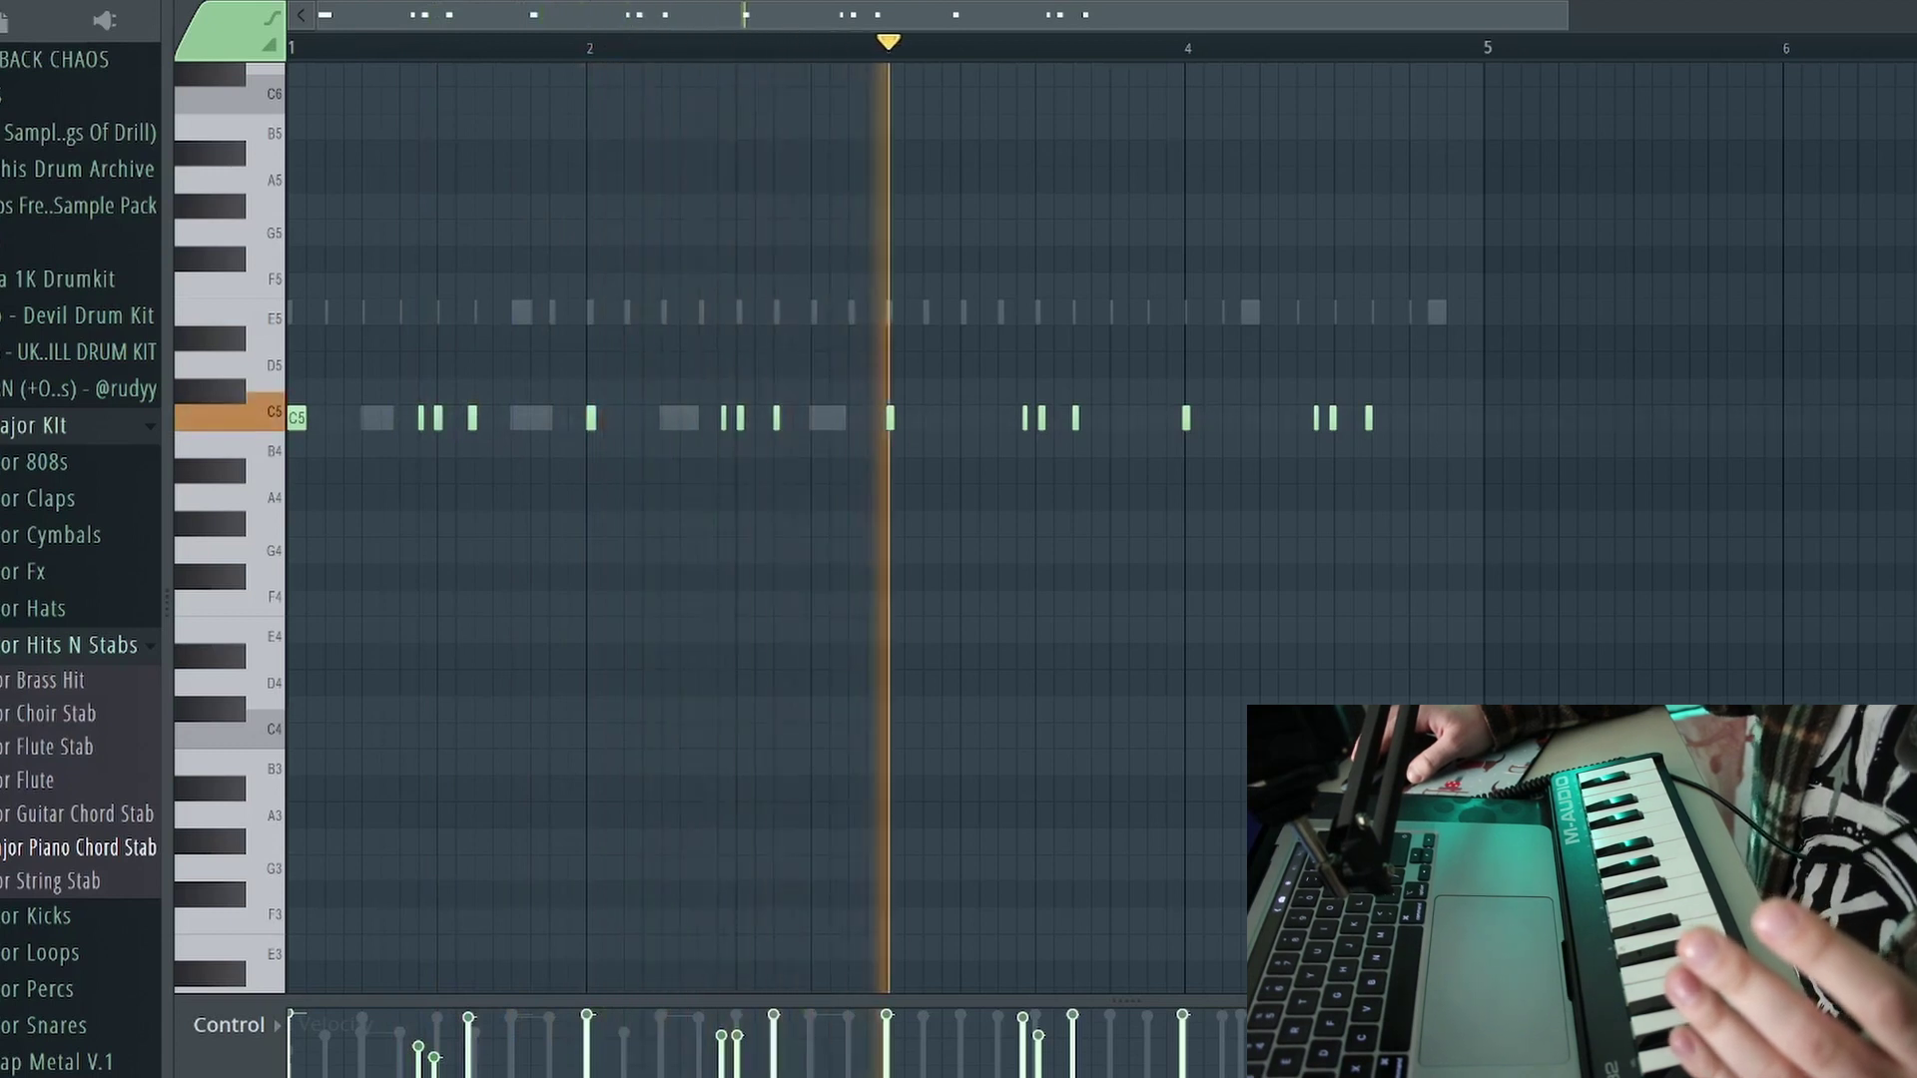
pyautogui.press('space')
pyautogui.hotkey('ctrl', 'a')
pyautogui.hotkey('alt', 'shift', 'q')
pyautogui.moveTo(807, 316); pyautogui.dragTo(440, 119)
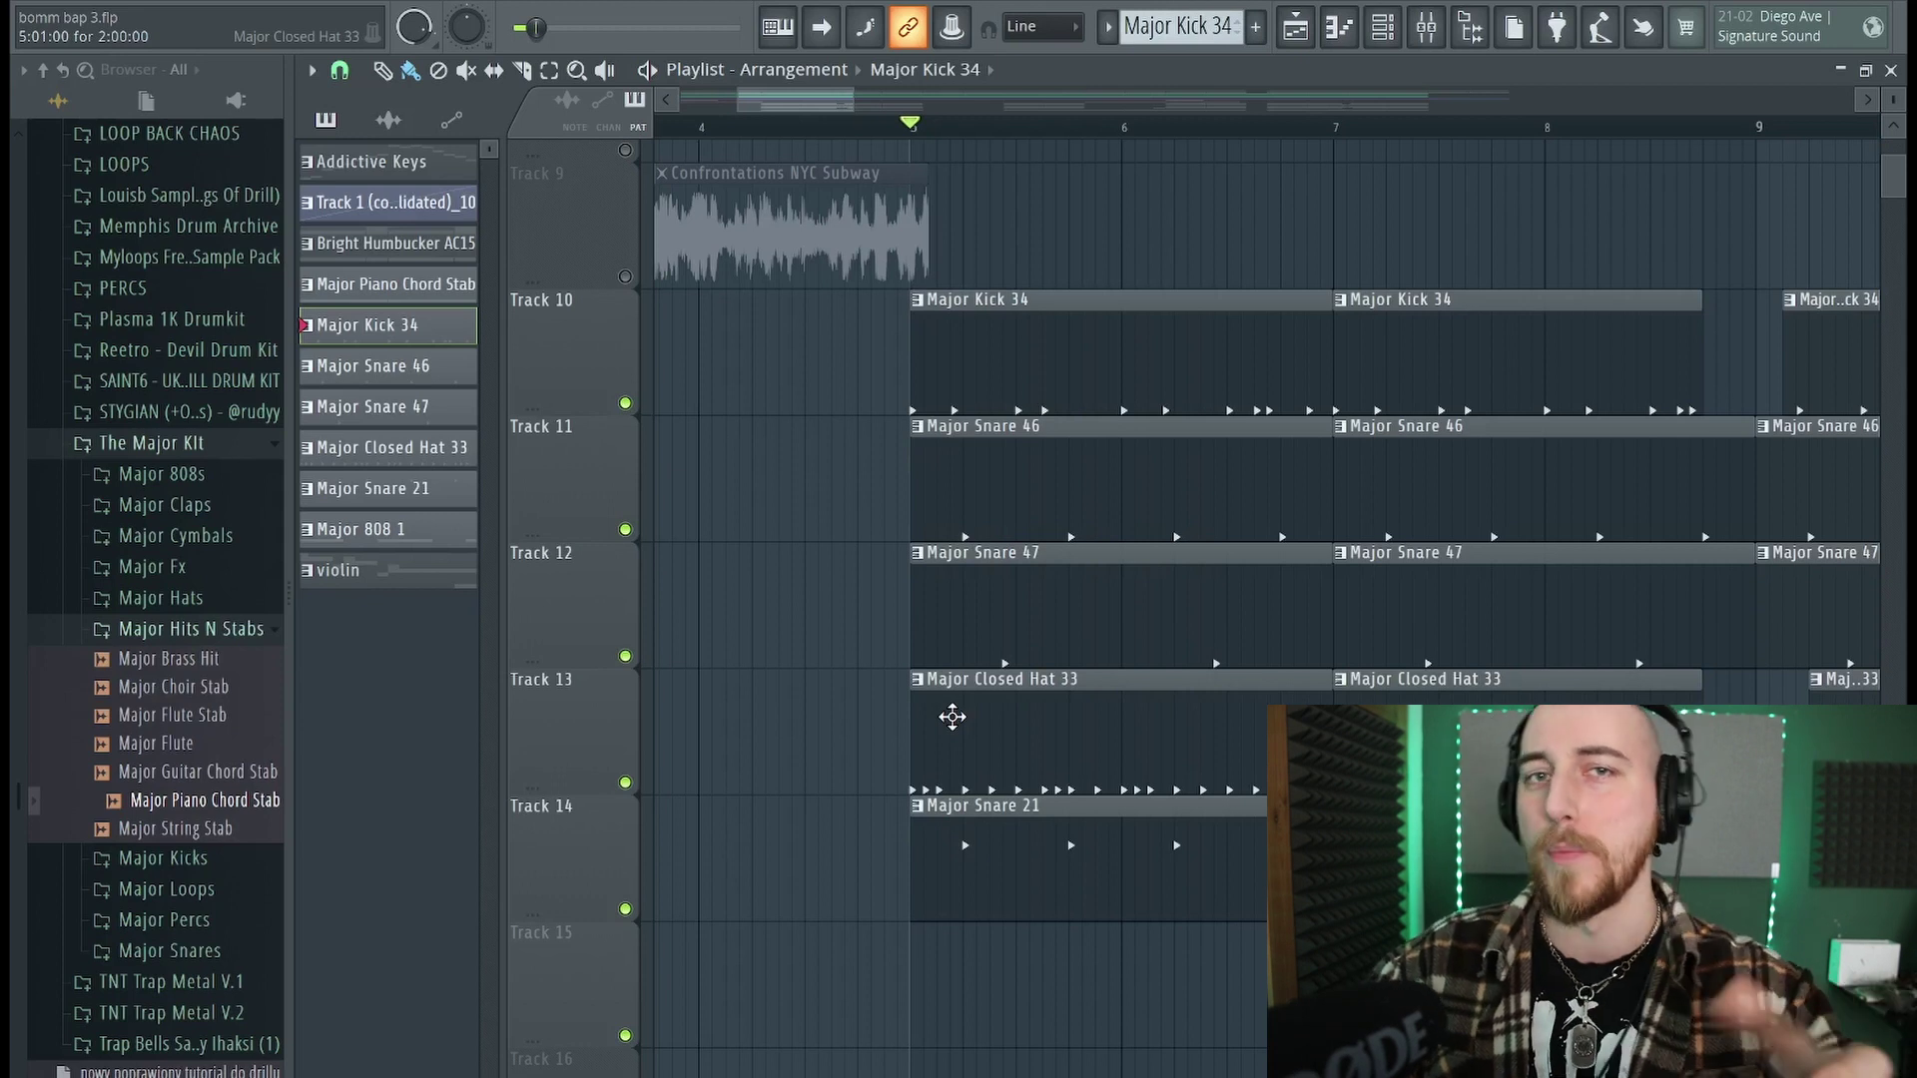
# Step: Listen to the drum arrangement from bar 5 and the Major 808 1 bass pattern, and close the piano roll
pyautogui.press('space')
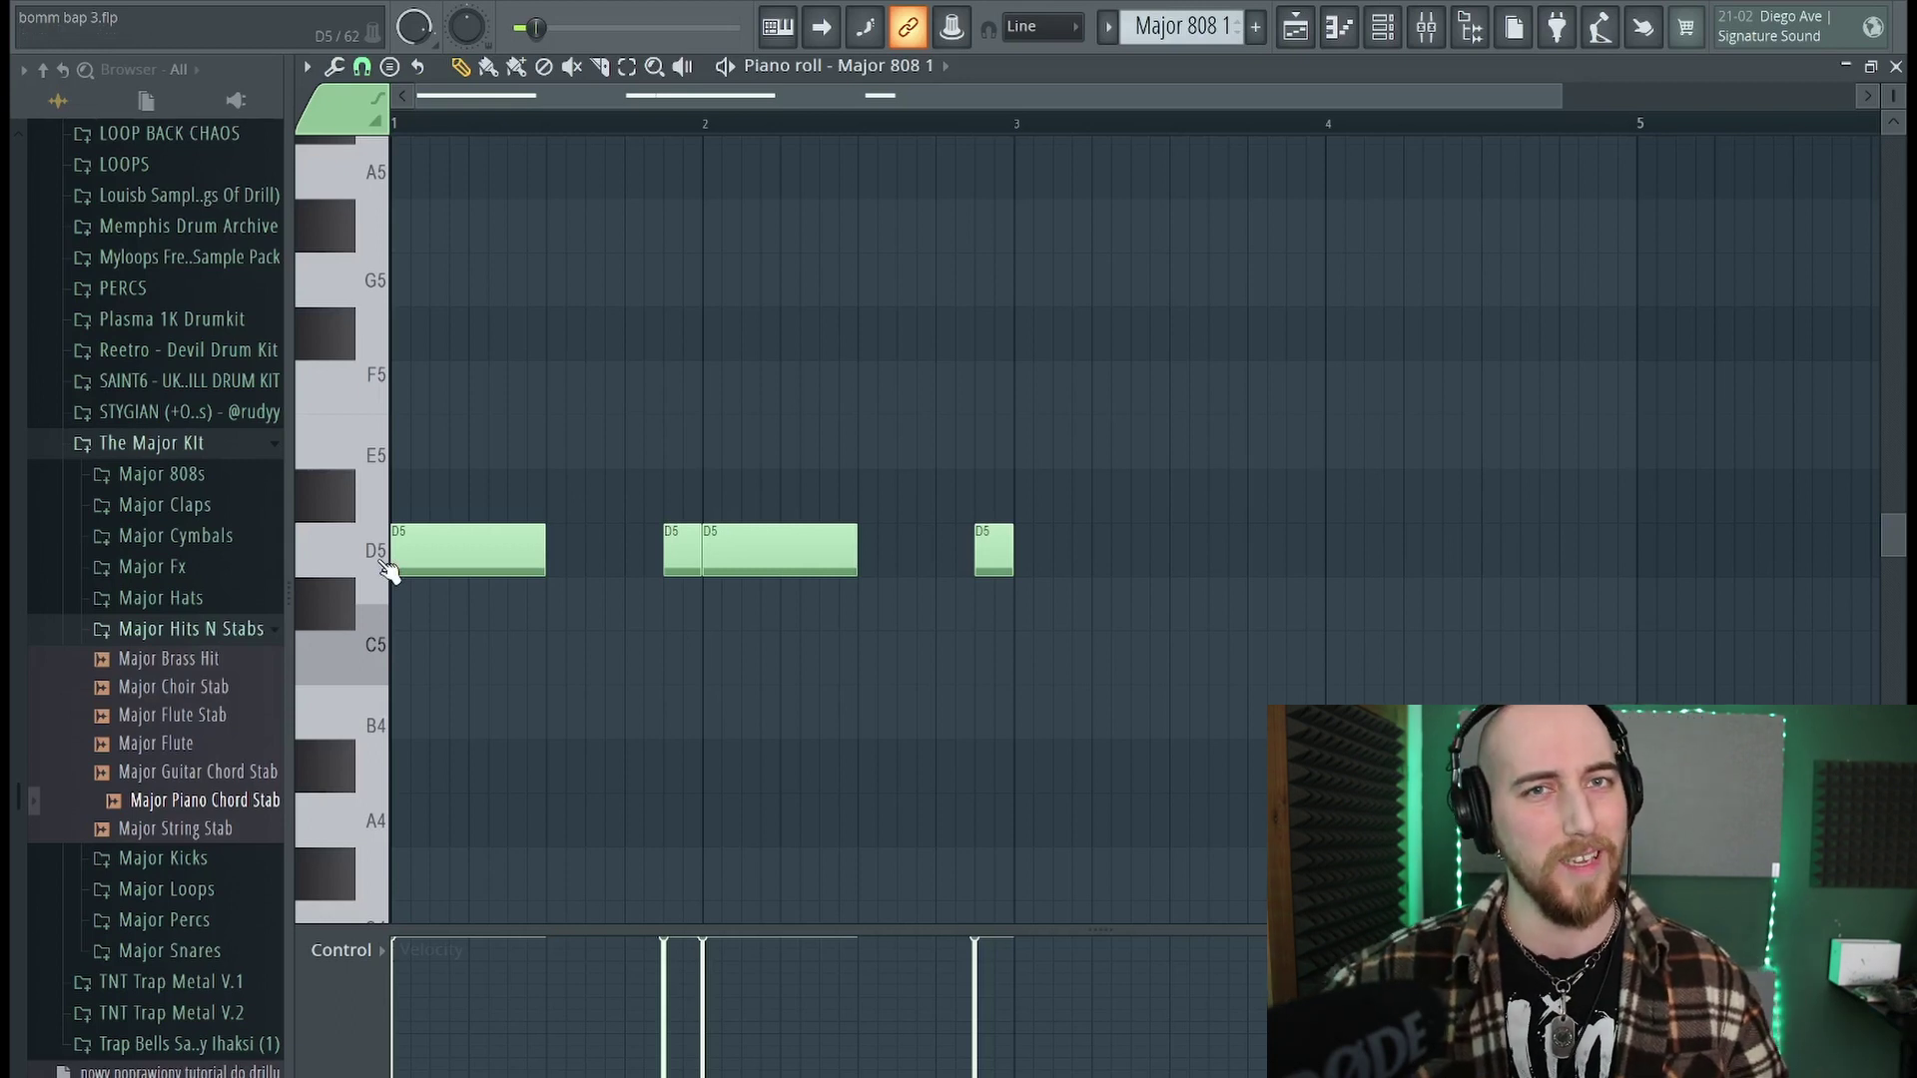
pyautogui.click(583, 1)
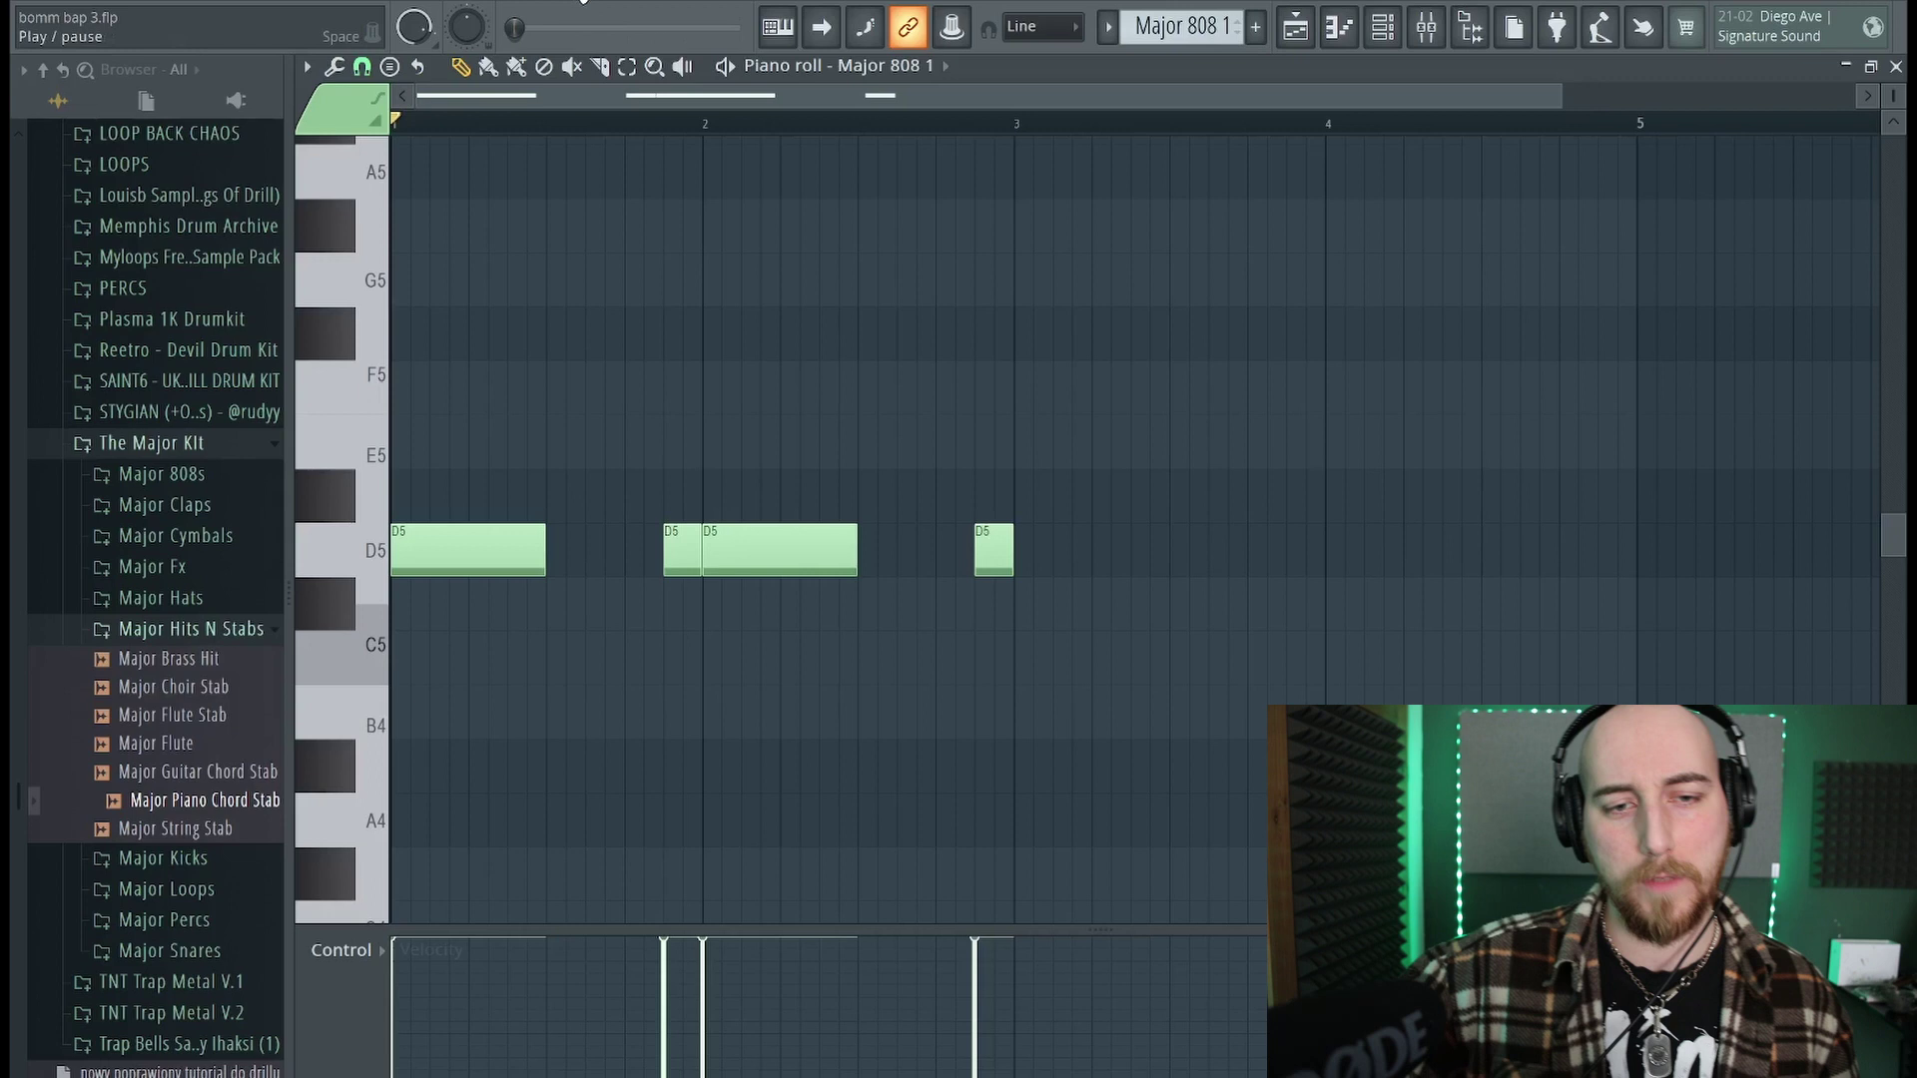
pyautogui.click(583, 1)
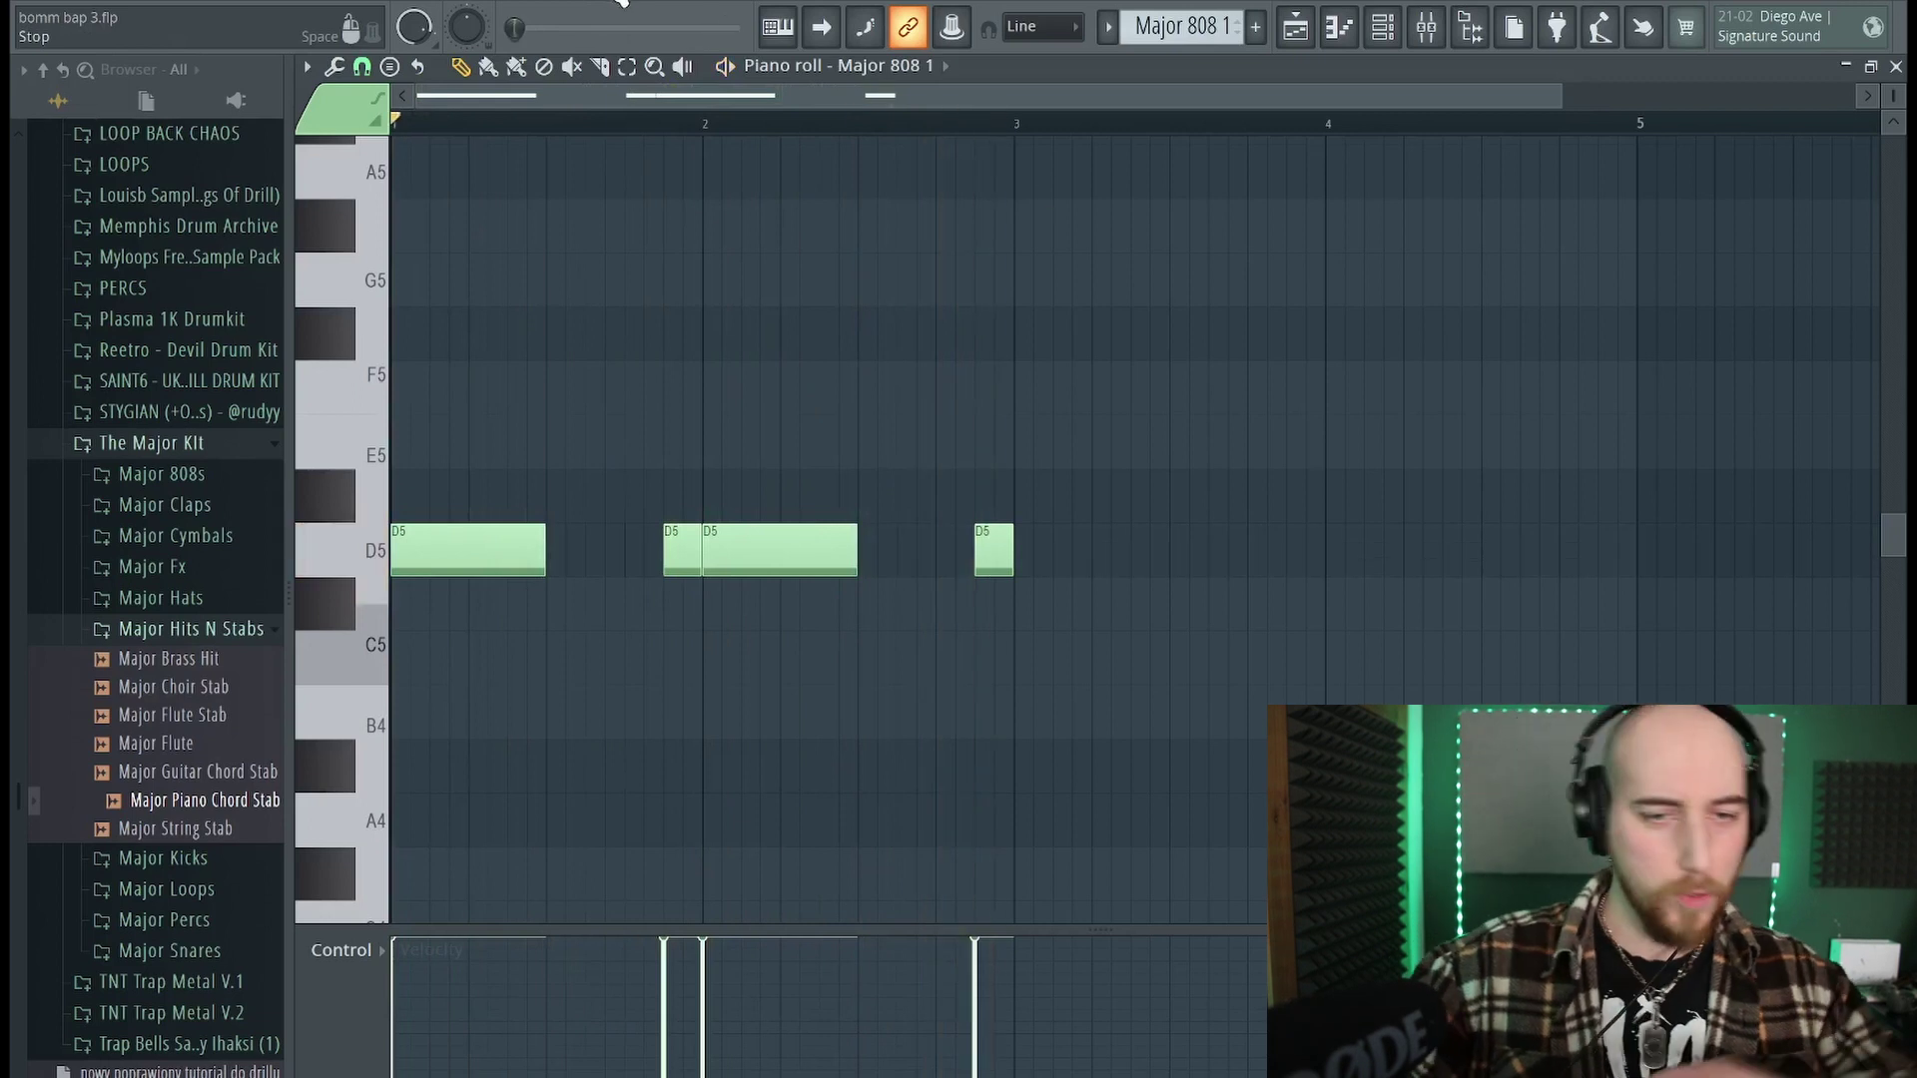
pyautogui.click(1896, 65)
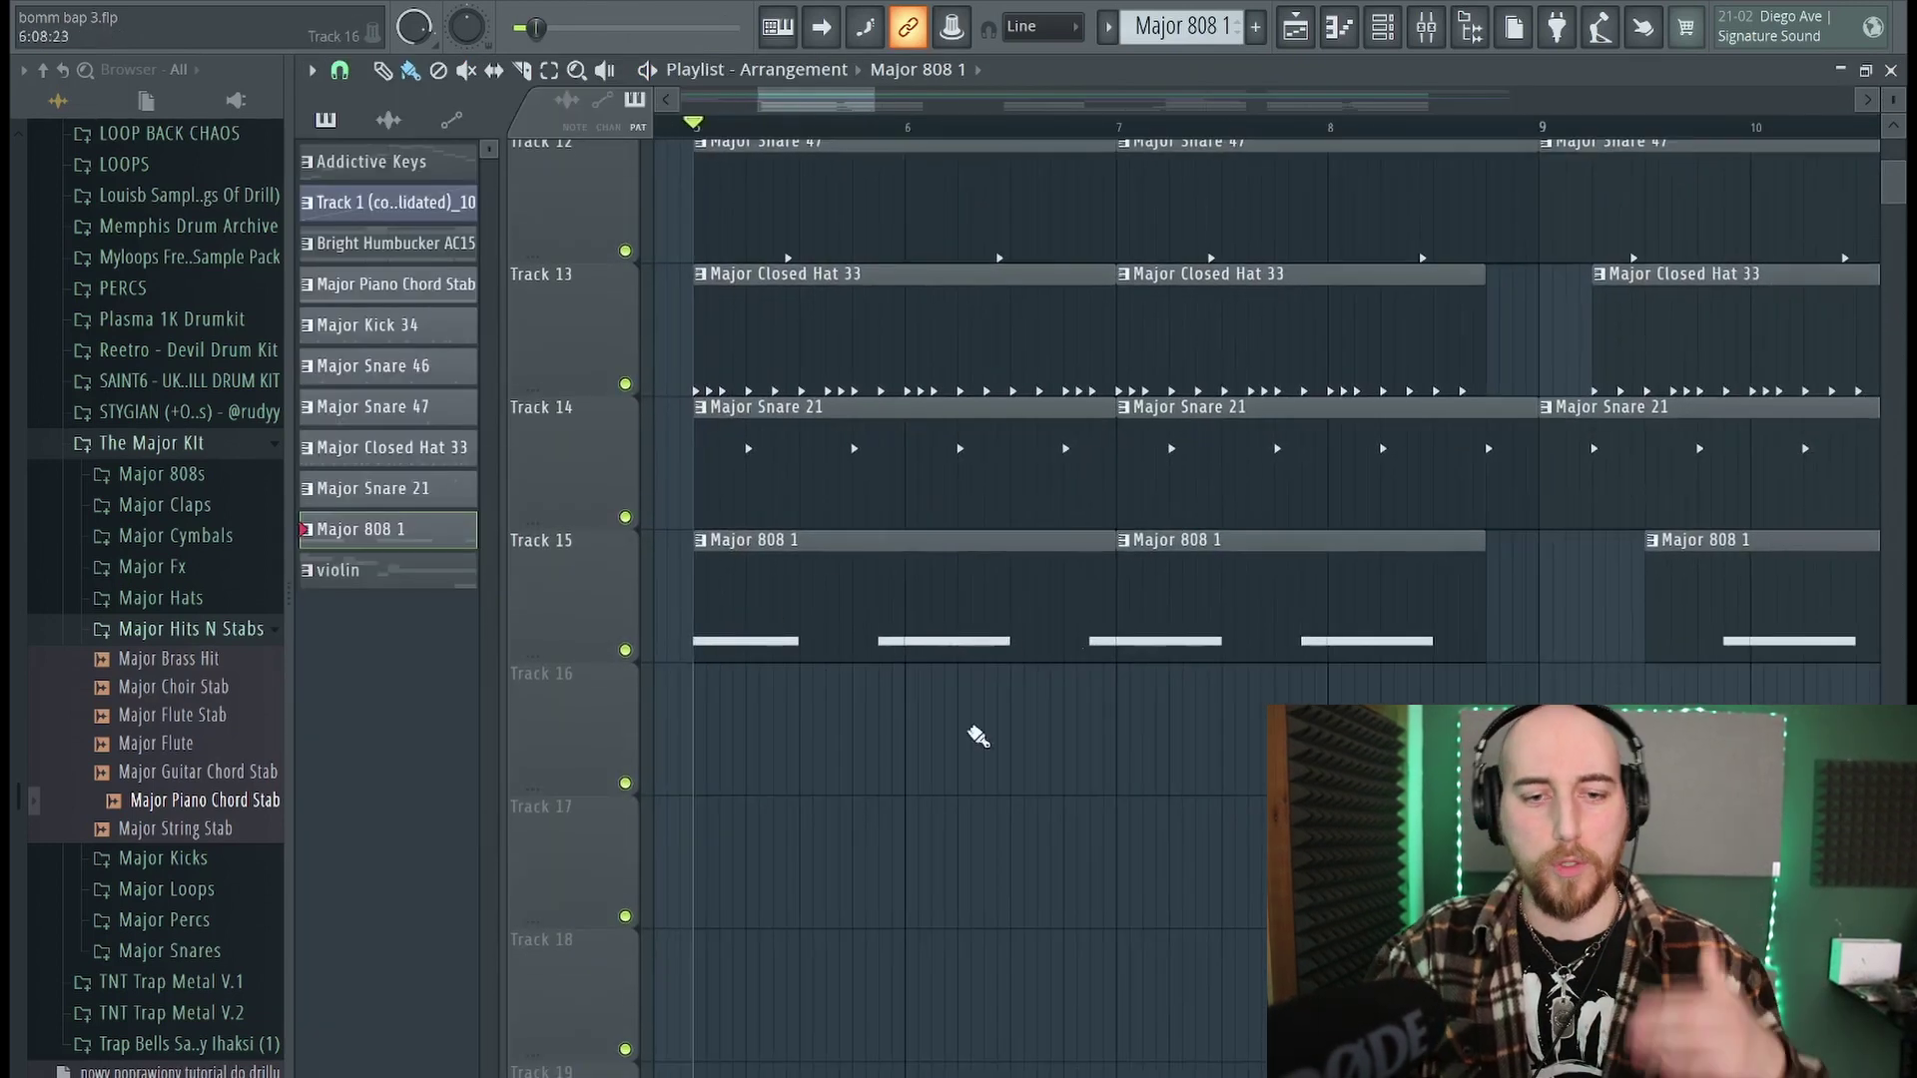
# Step: Bring all playlist tracks into view and play the full arrangement from bar 5
pyautogui.scroll(-3, 759, 602)
pyautogui.moveTo(780, 642); pyautogui.dragTo(1065, 524)
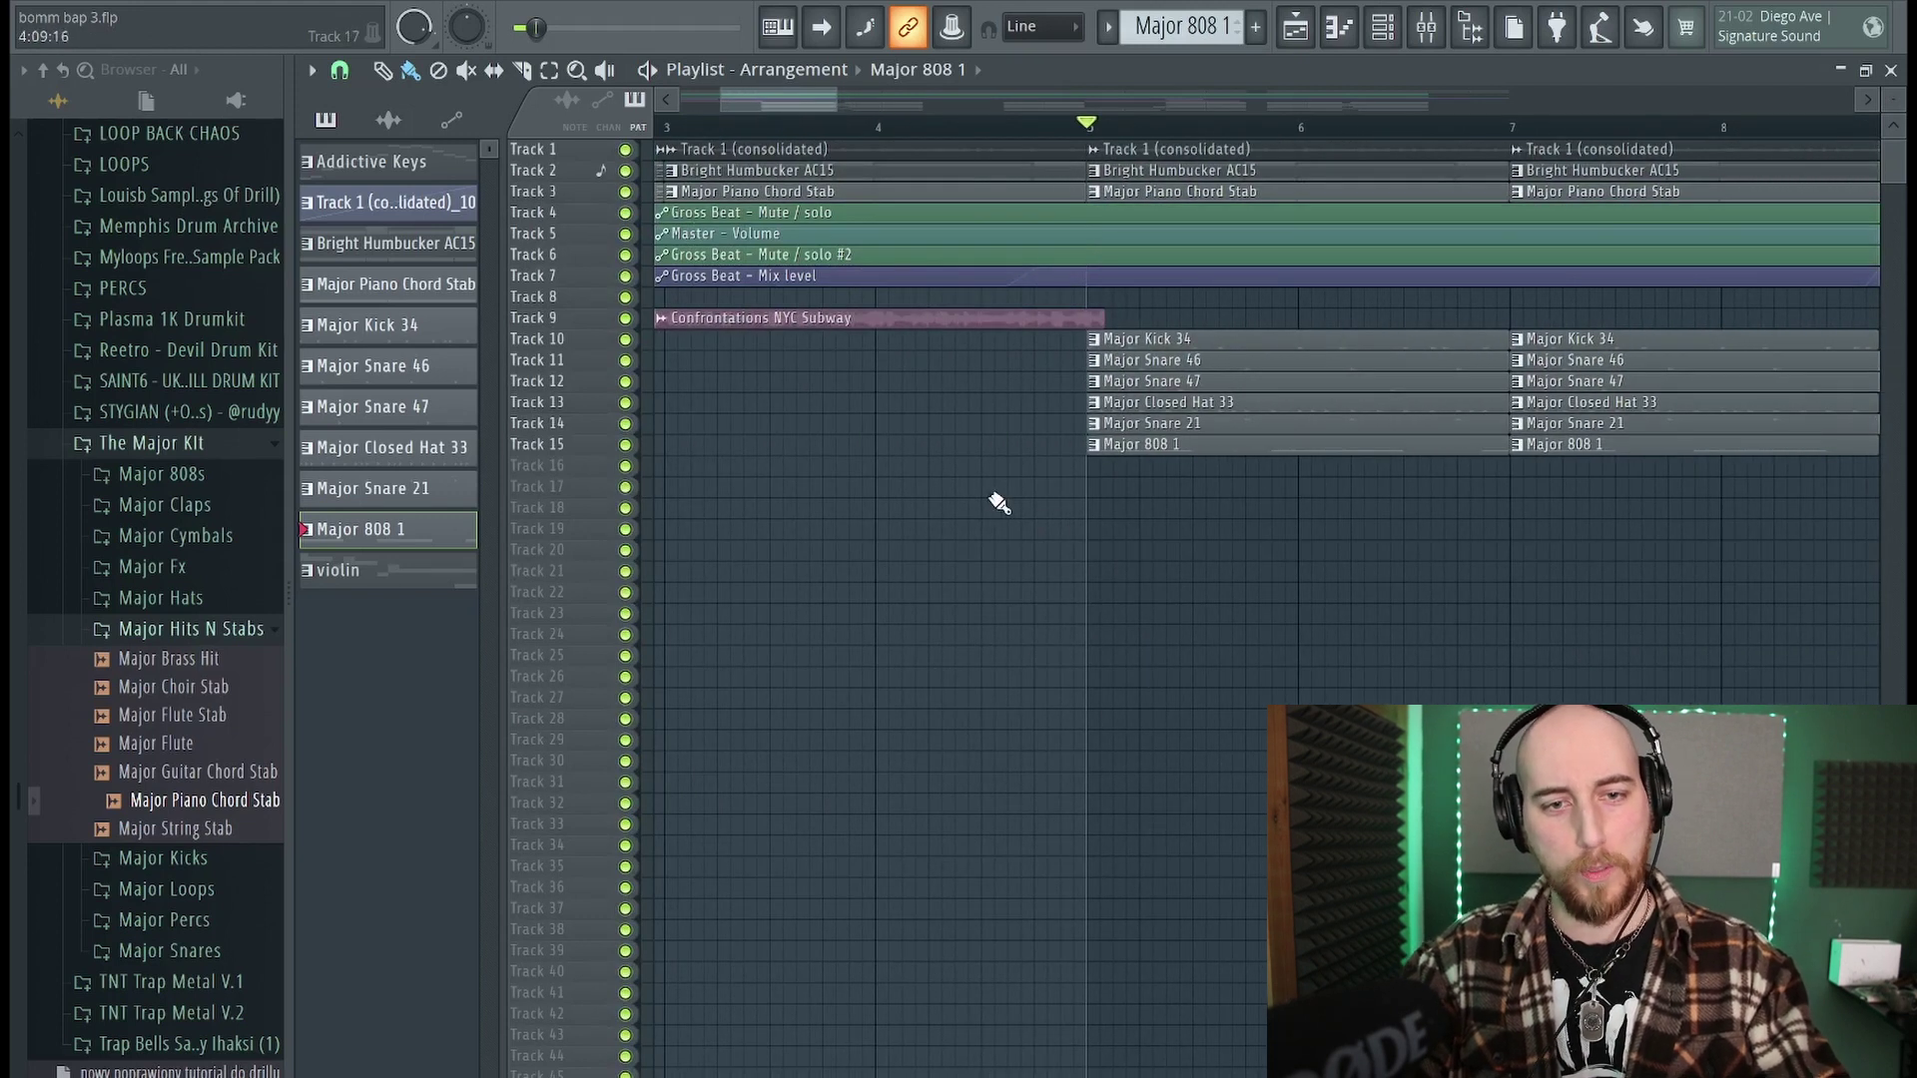
pyautogui.press('space')
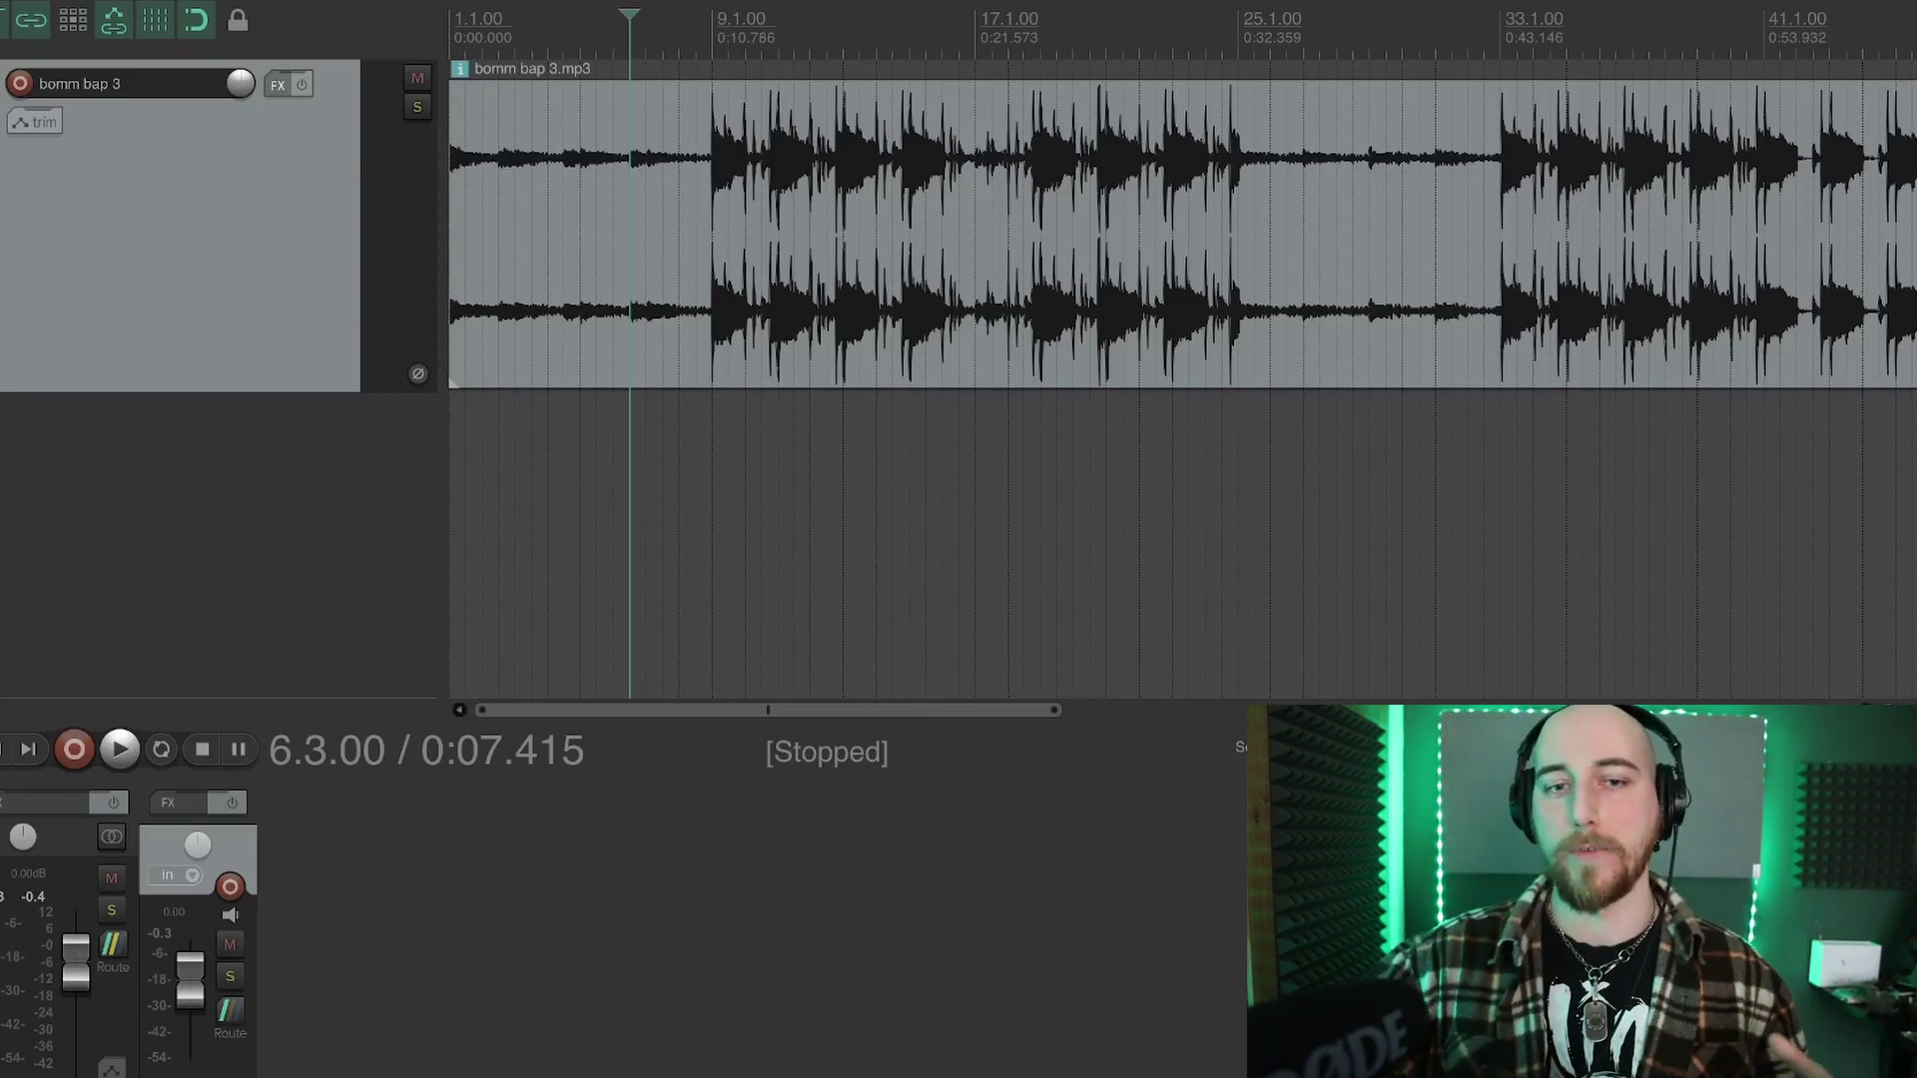
# Step: Play the bomm bap 3 track from 6.3.00 up to the drum entry at bar 9
pyautogui.scroll(6, 863, 417)
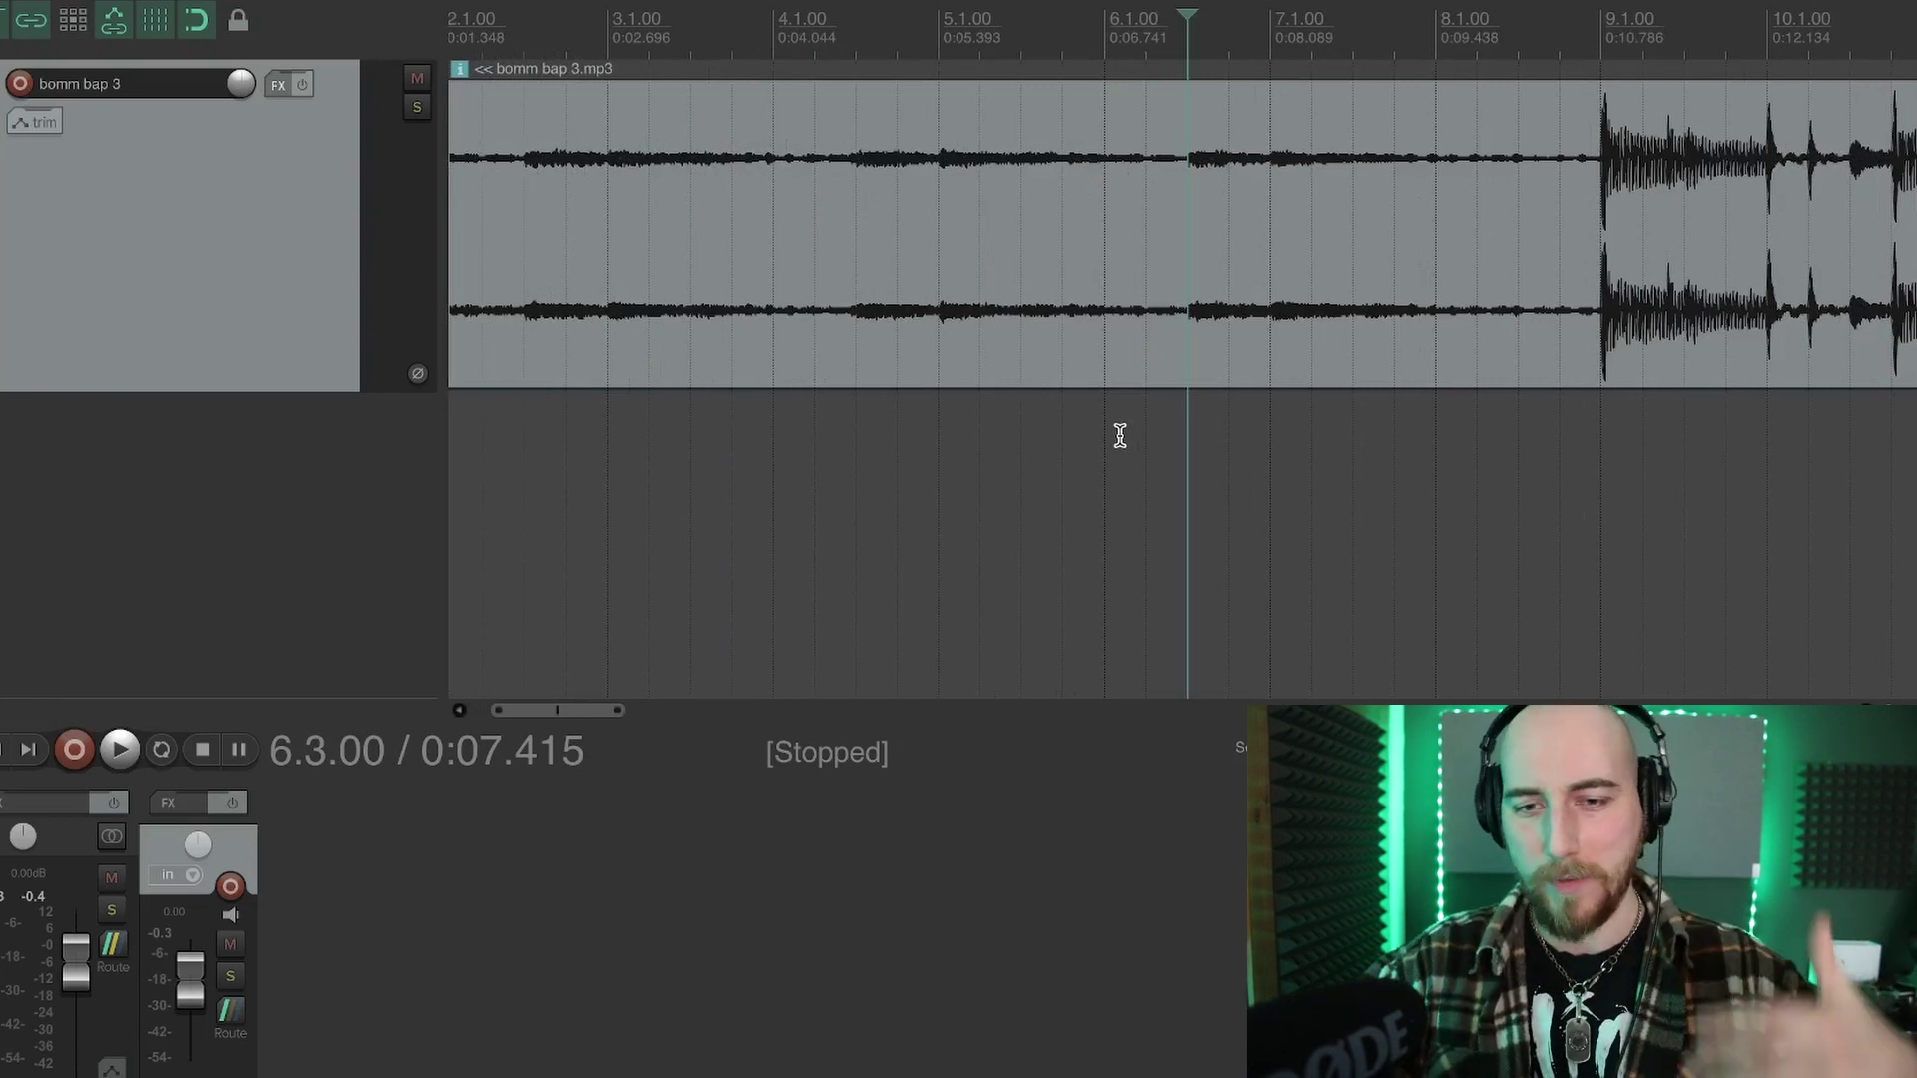
pyautogui.scroll(-3, 1121, 433)
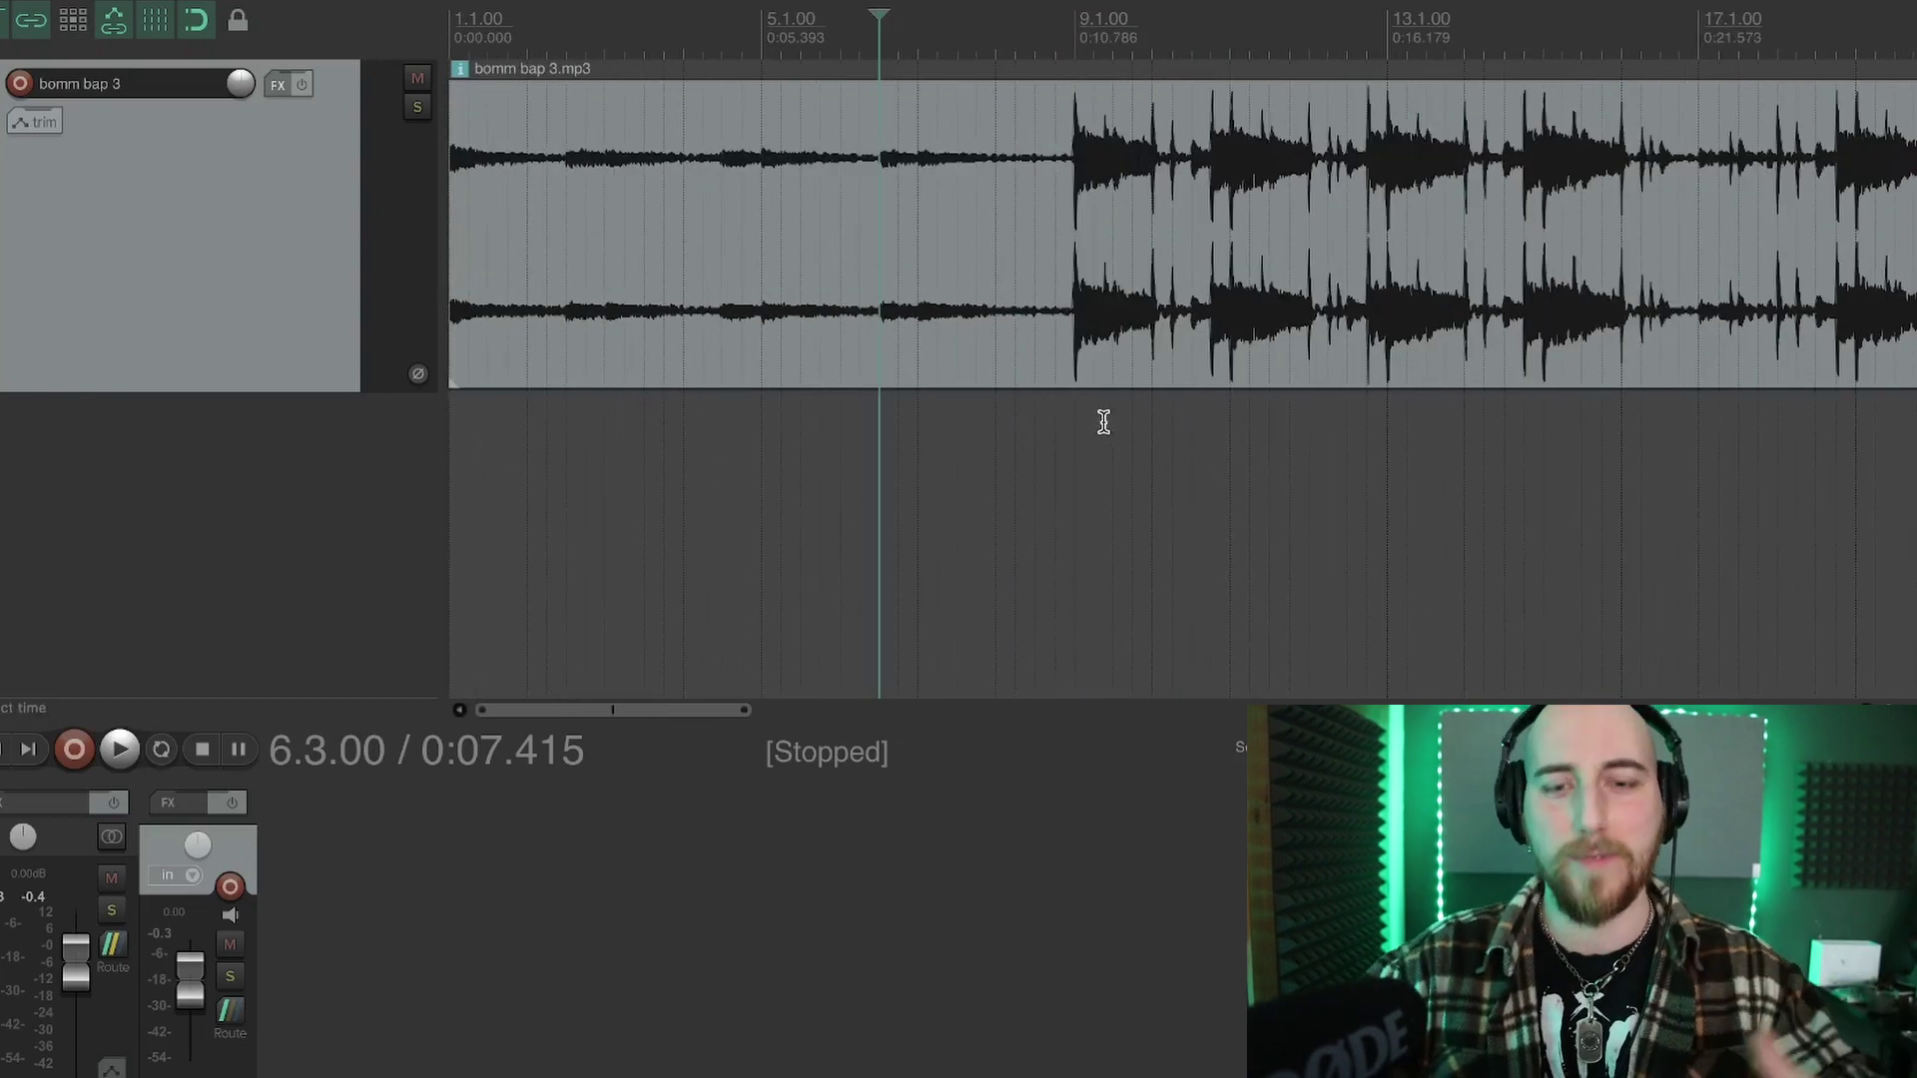
pyautogui.press('space')
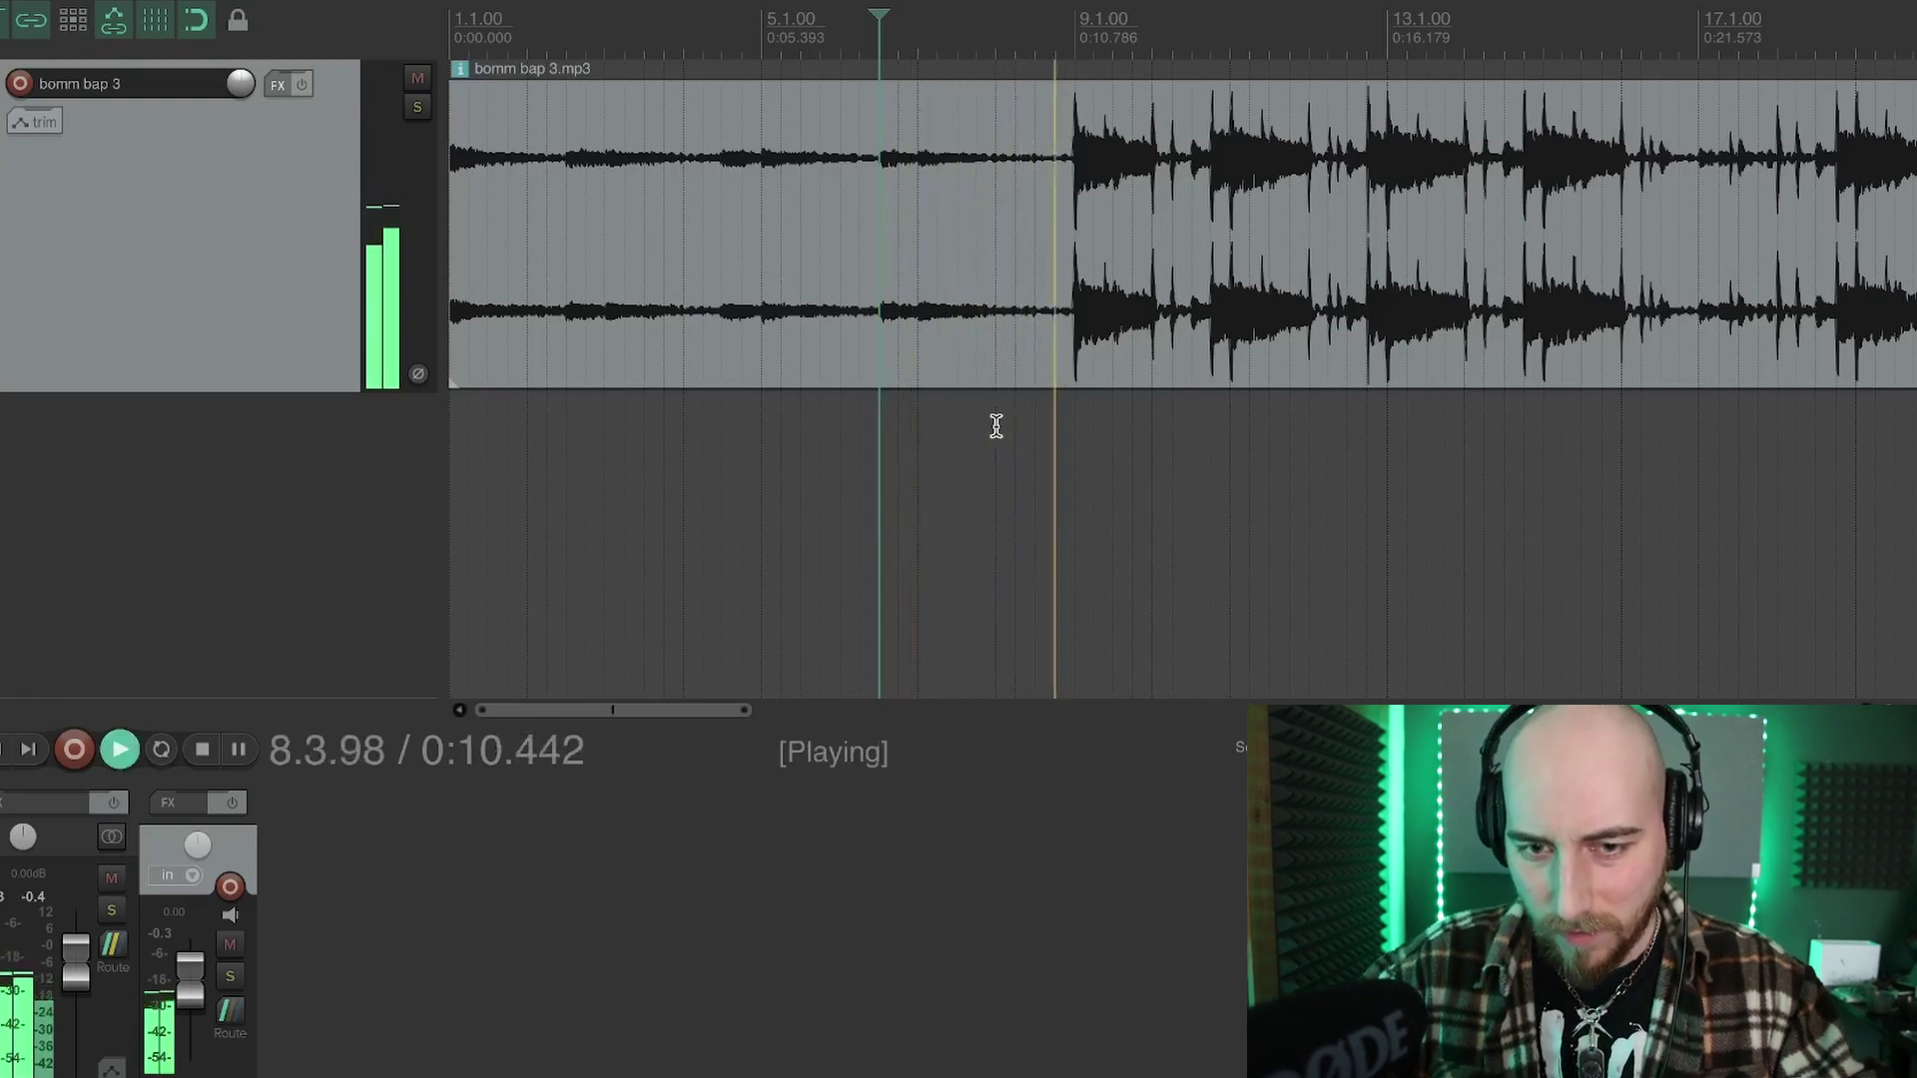
pyautogui.press('space')
# Step: Make a time selection from 6.3.00 to 9.1.00 on the timeline and play that section
pyautogui.moveTo(881, 54); pyautogui.dragTo(1074, 54)
pyautogui.press('space')
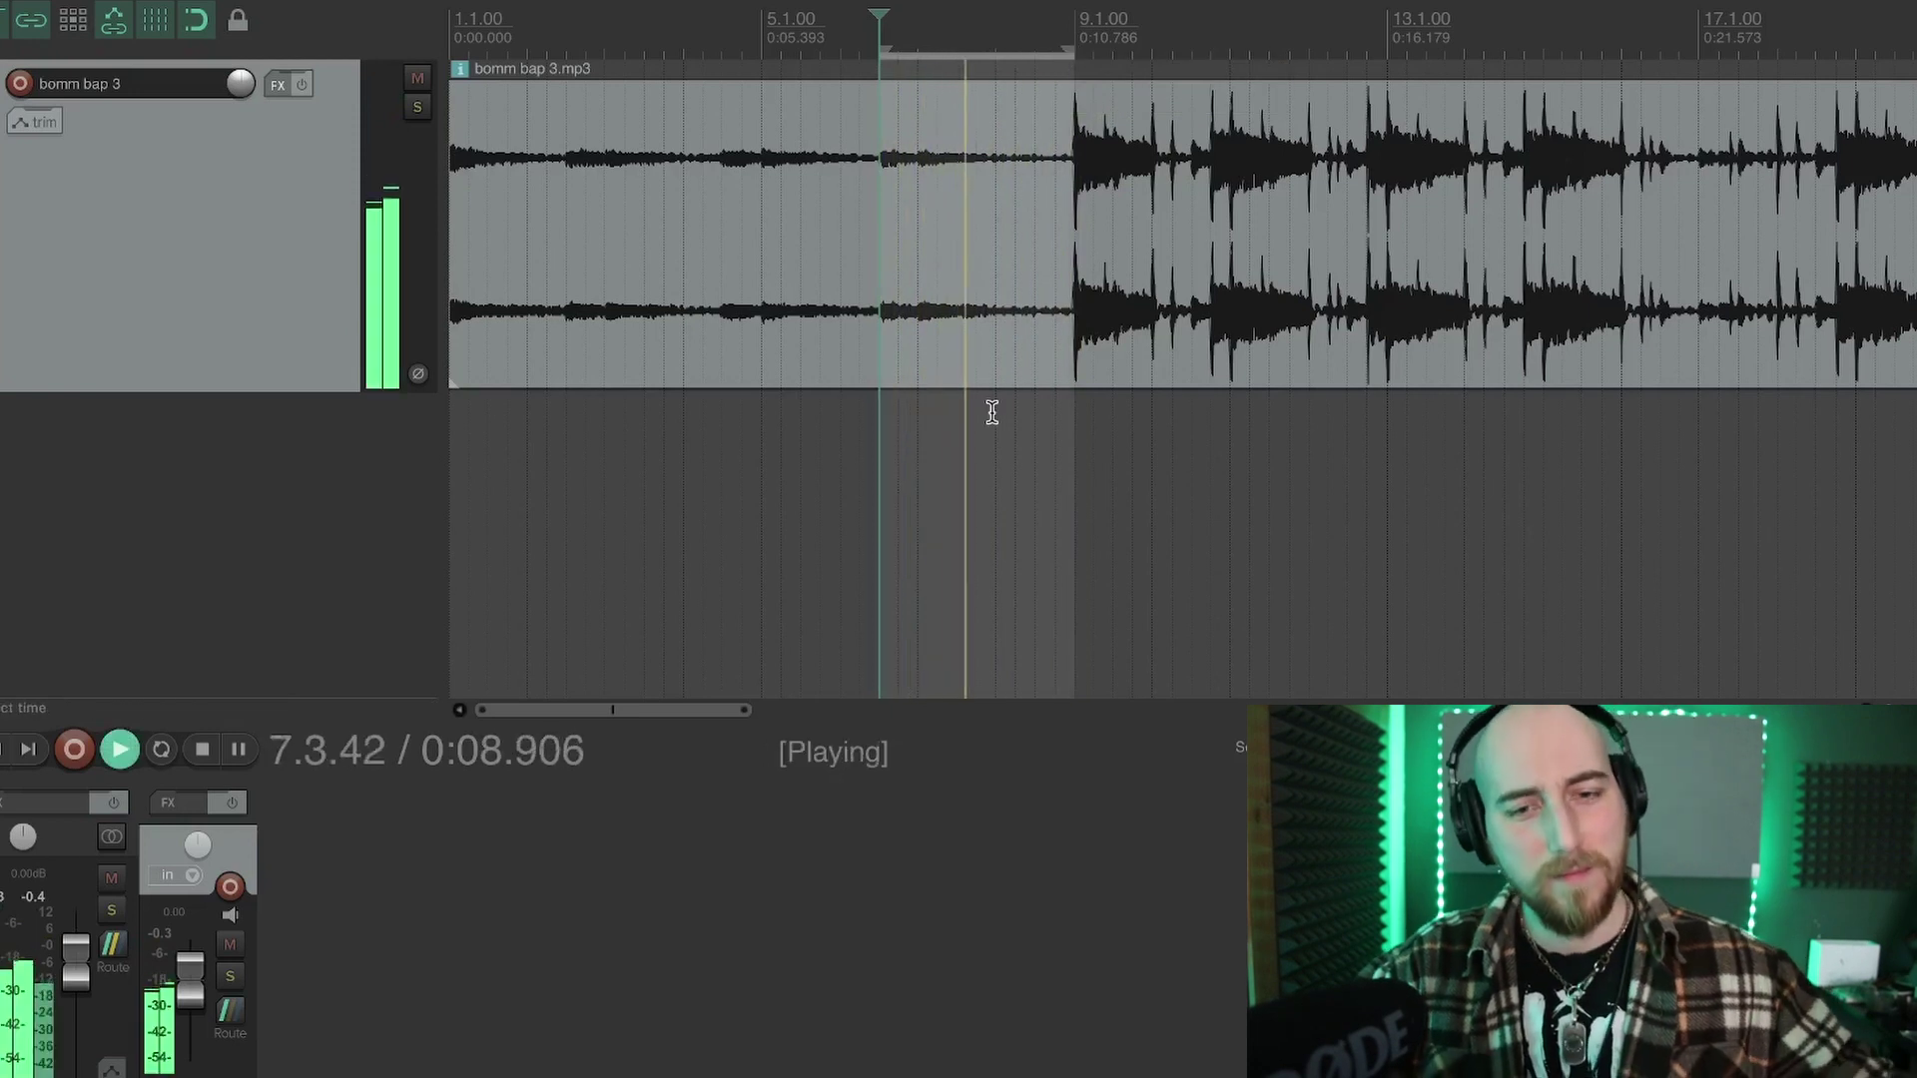
pyautogui.press('space')
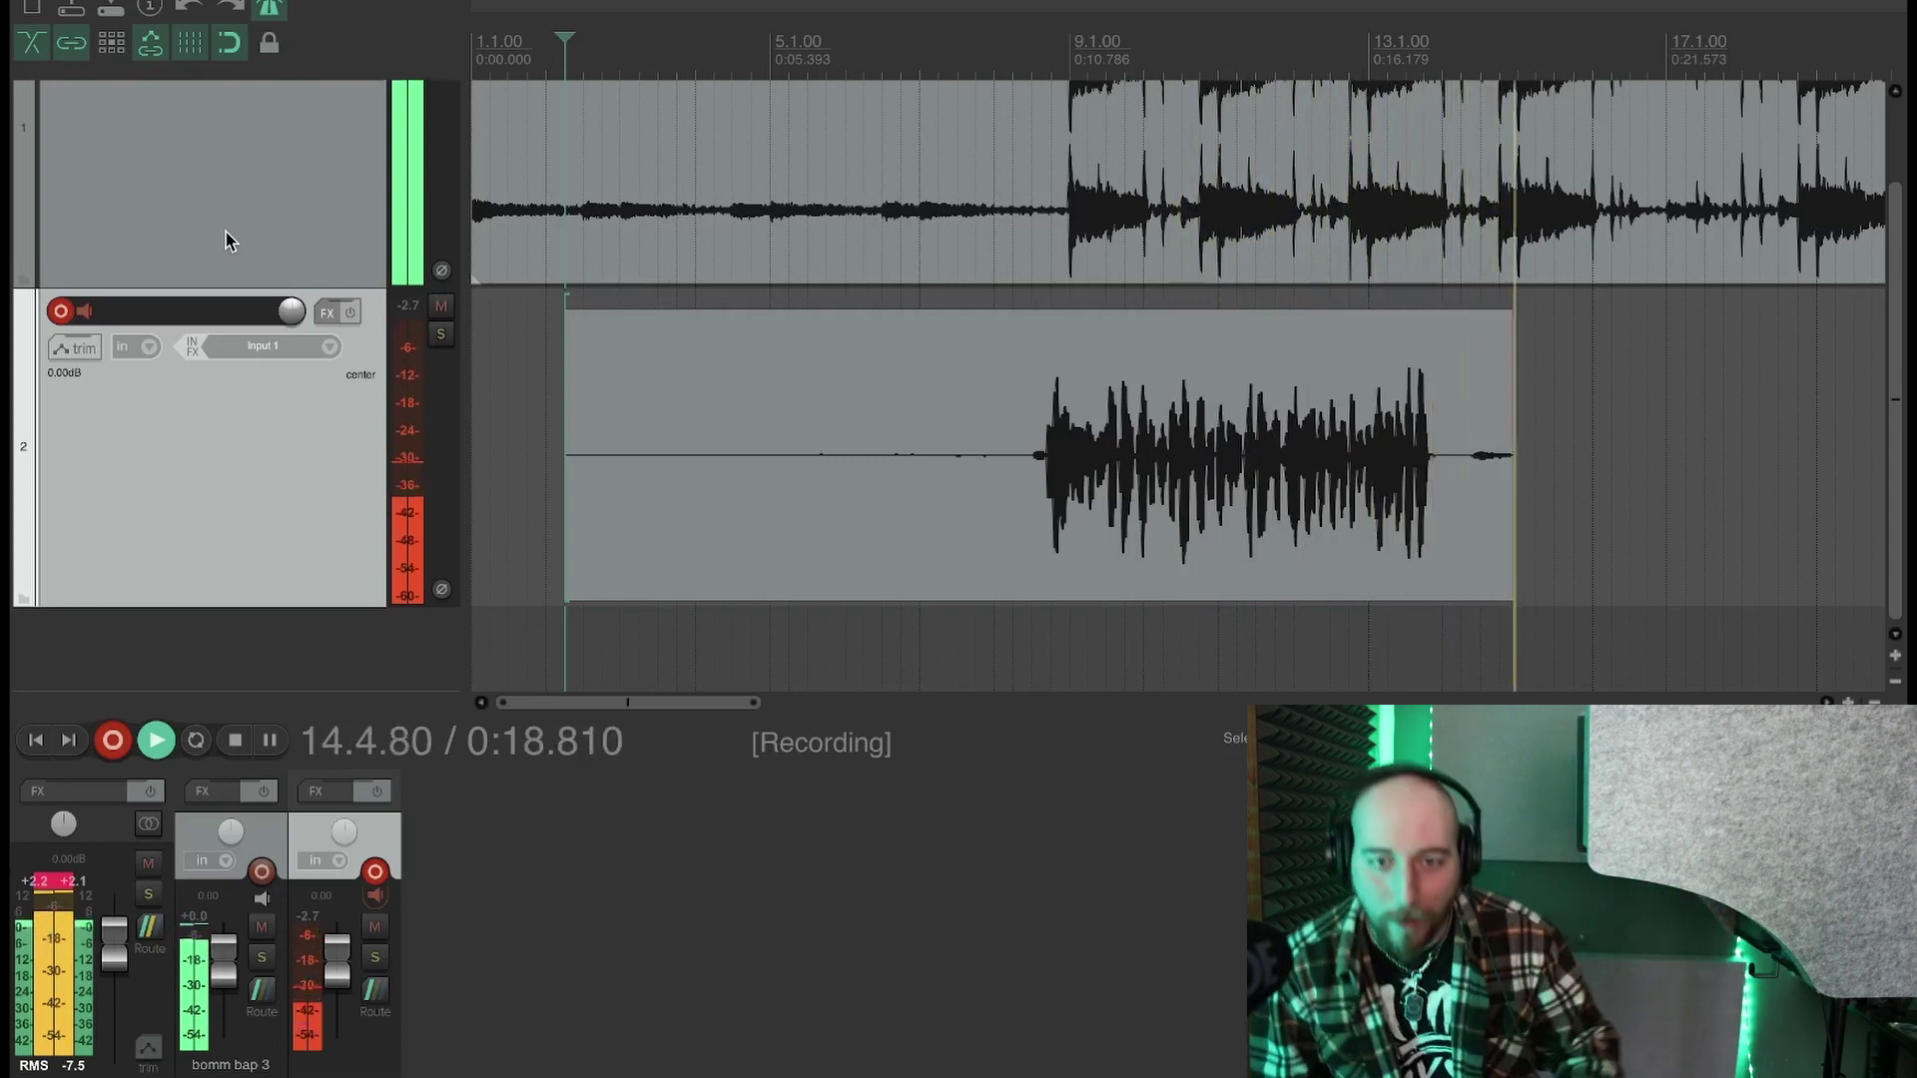
# Step: Stop the vocal recording on track 2
pyautogui.press('space')
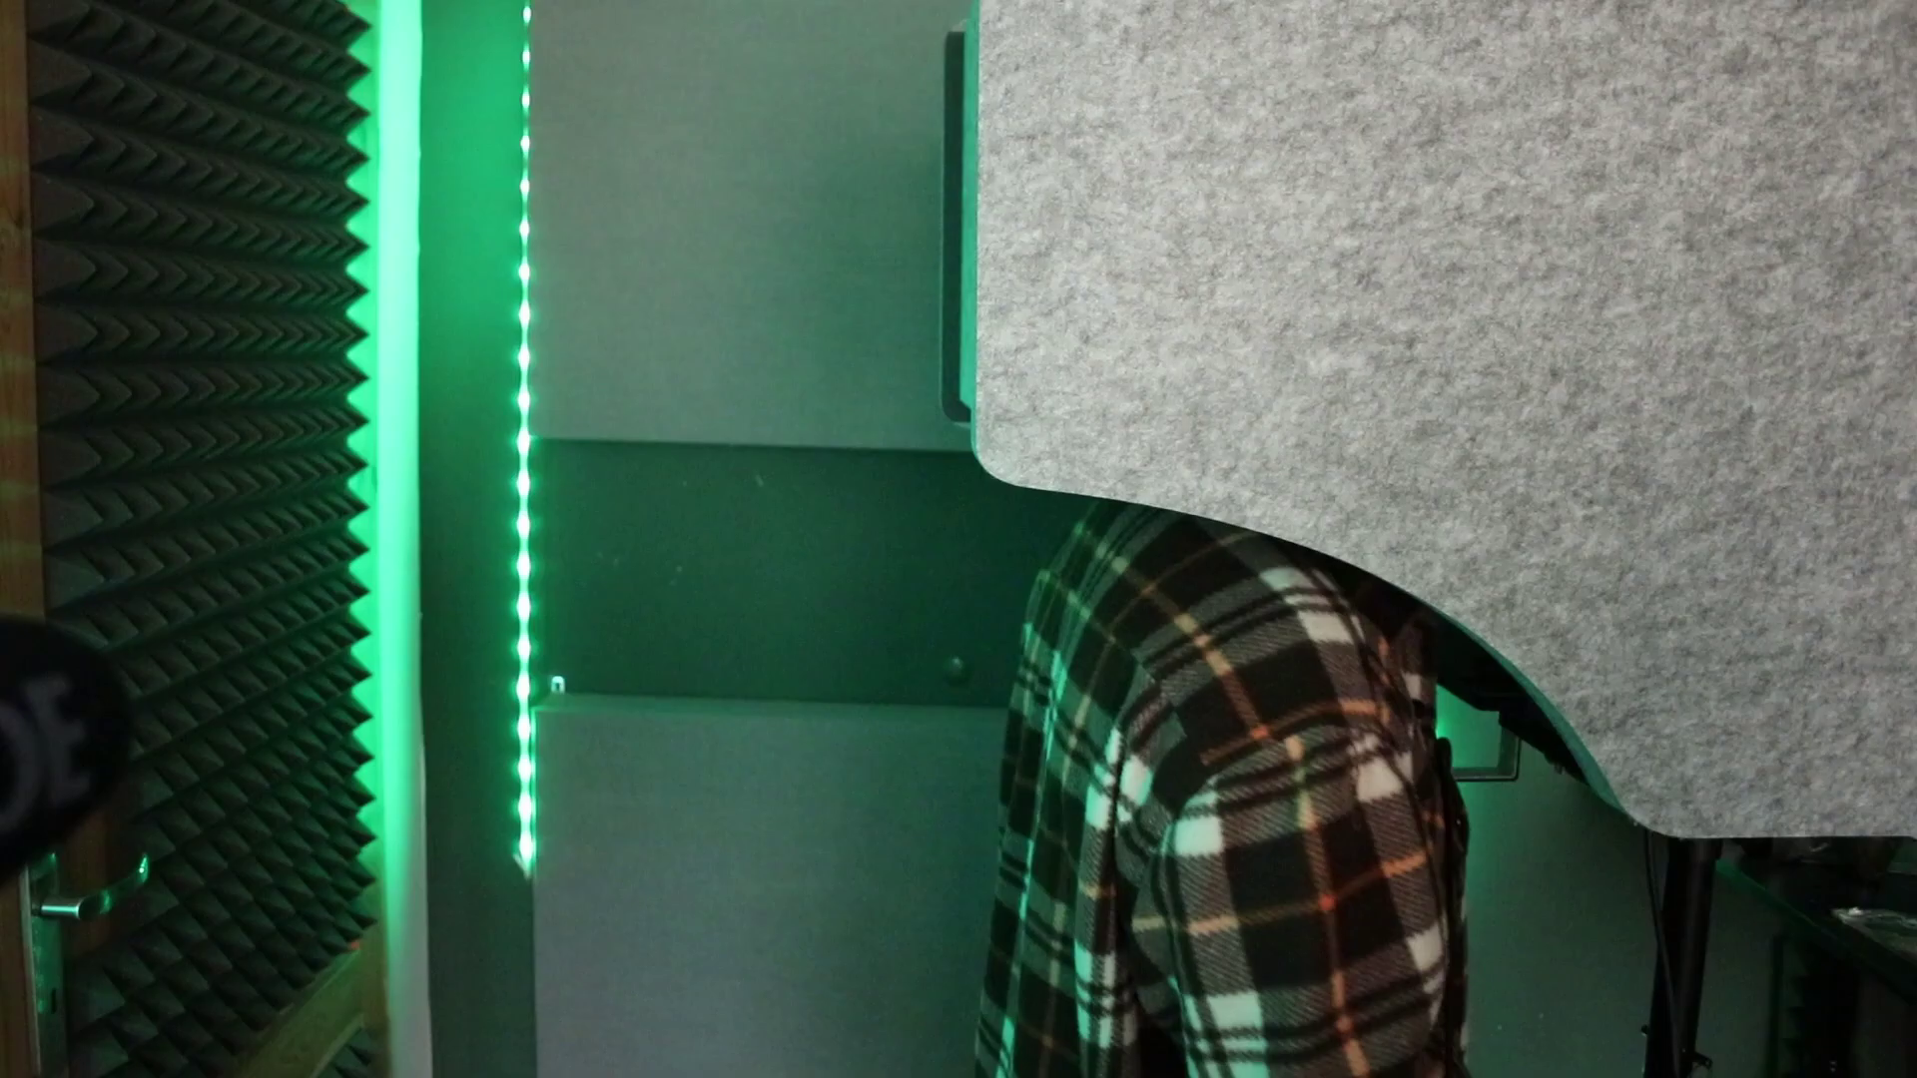
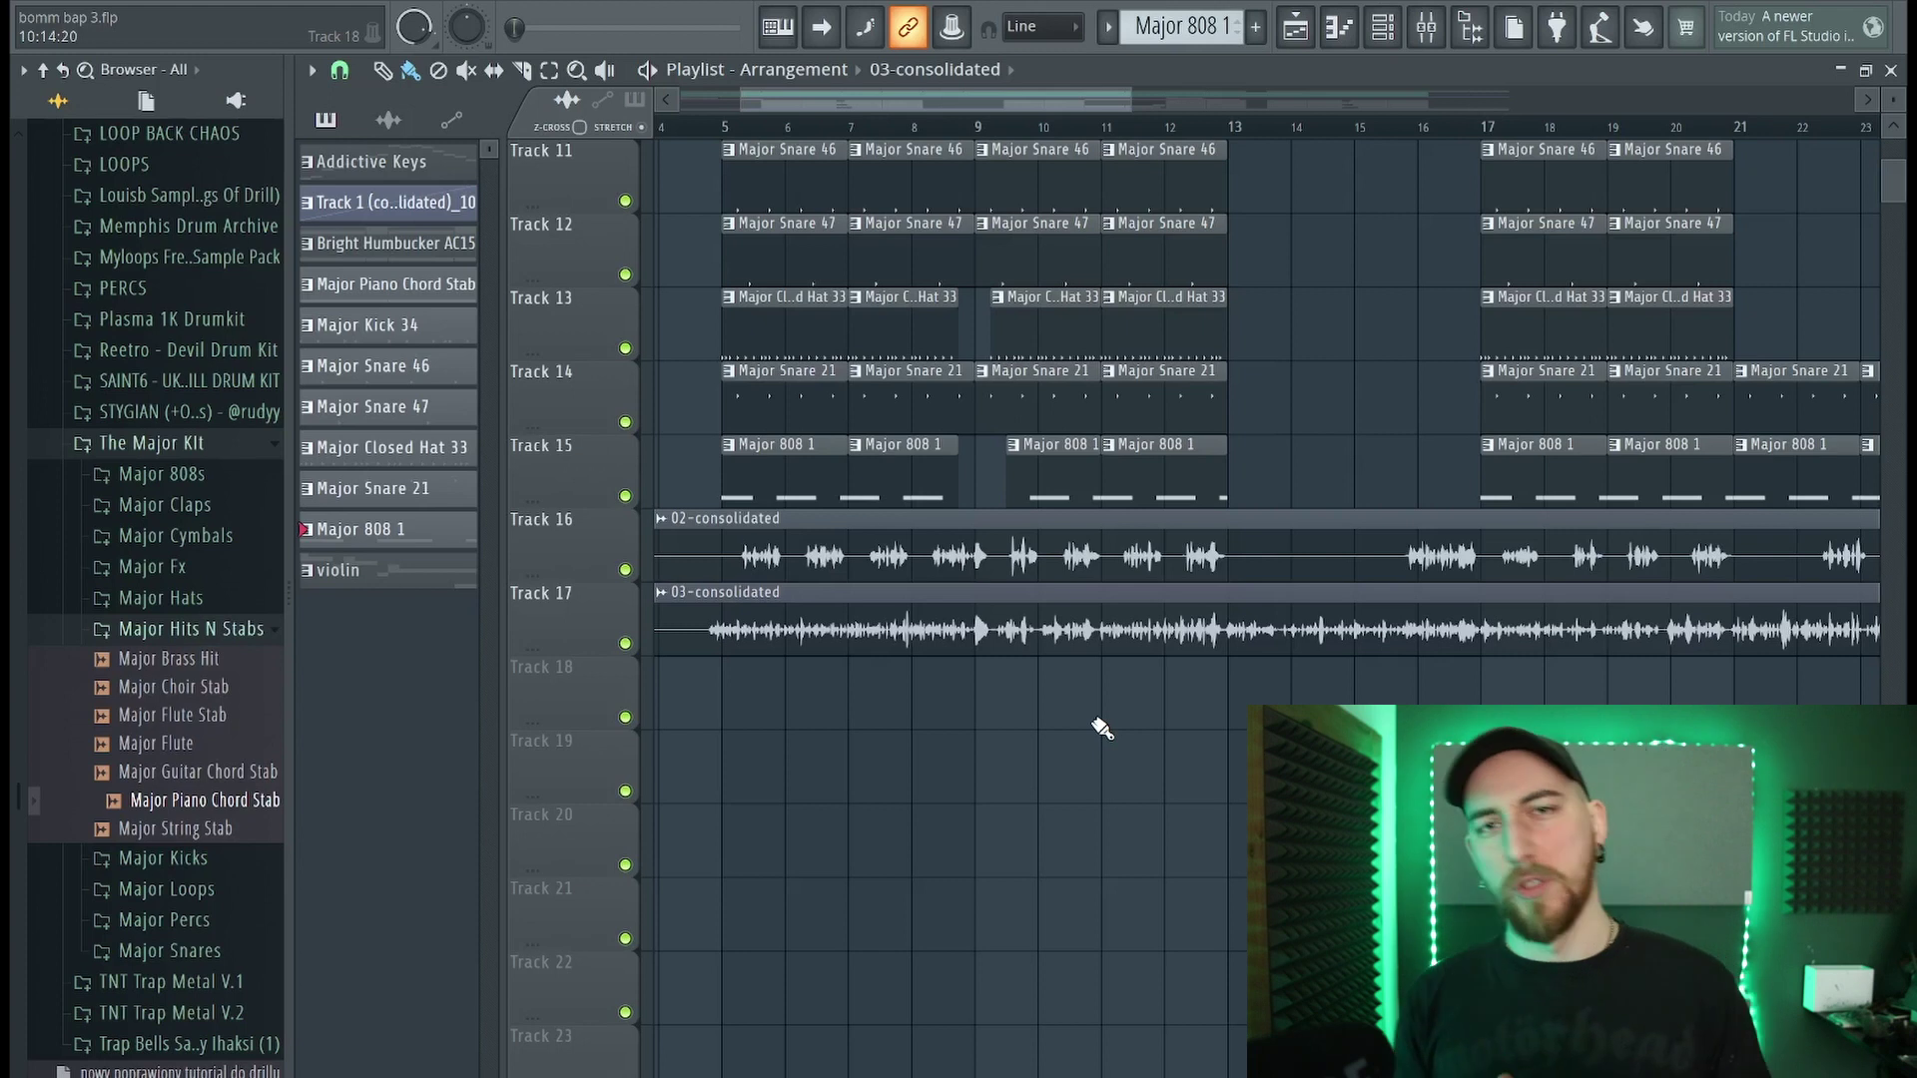
# Step: Open the mixer and examine the MAIN vocal insert's effect chain, including Pro-C 2 and Saturn 2
pyautogui.press('F9')
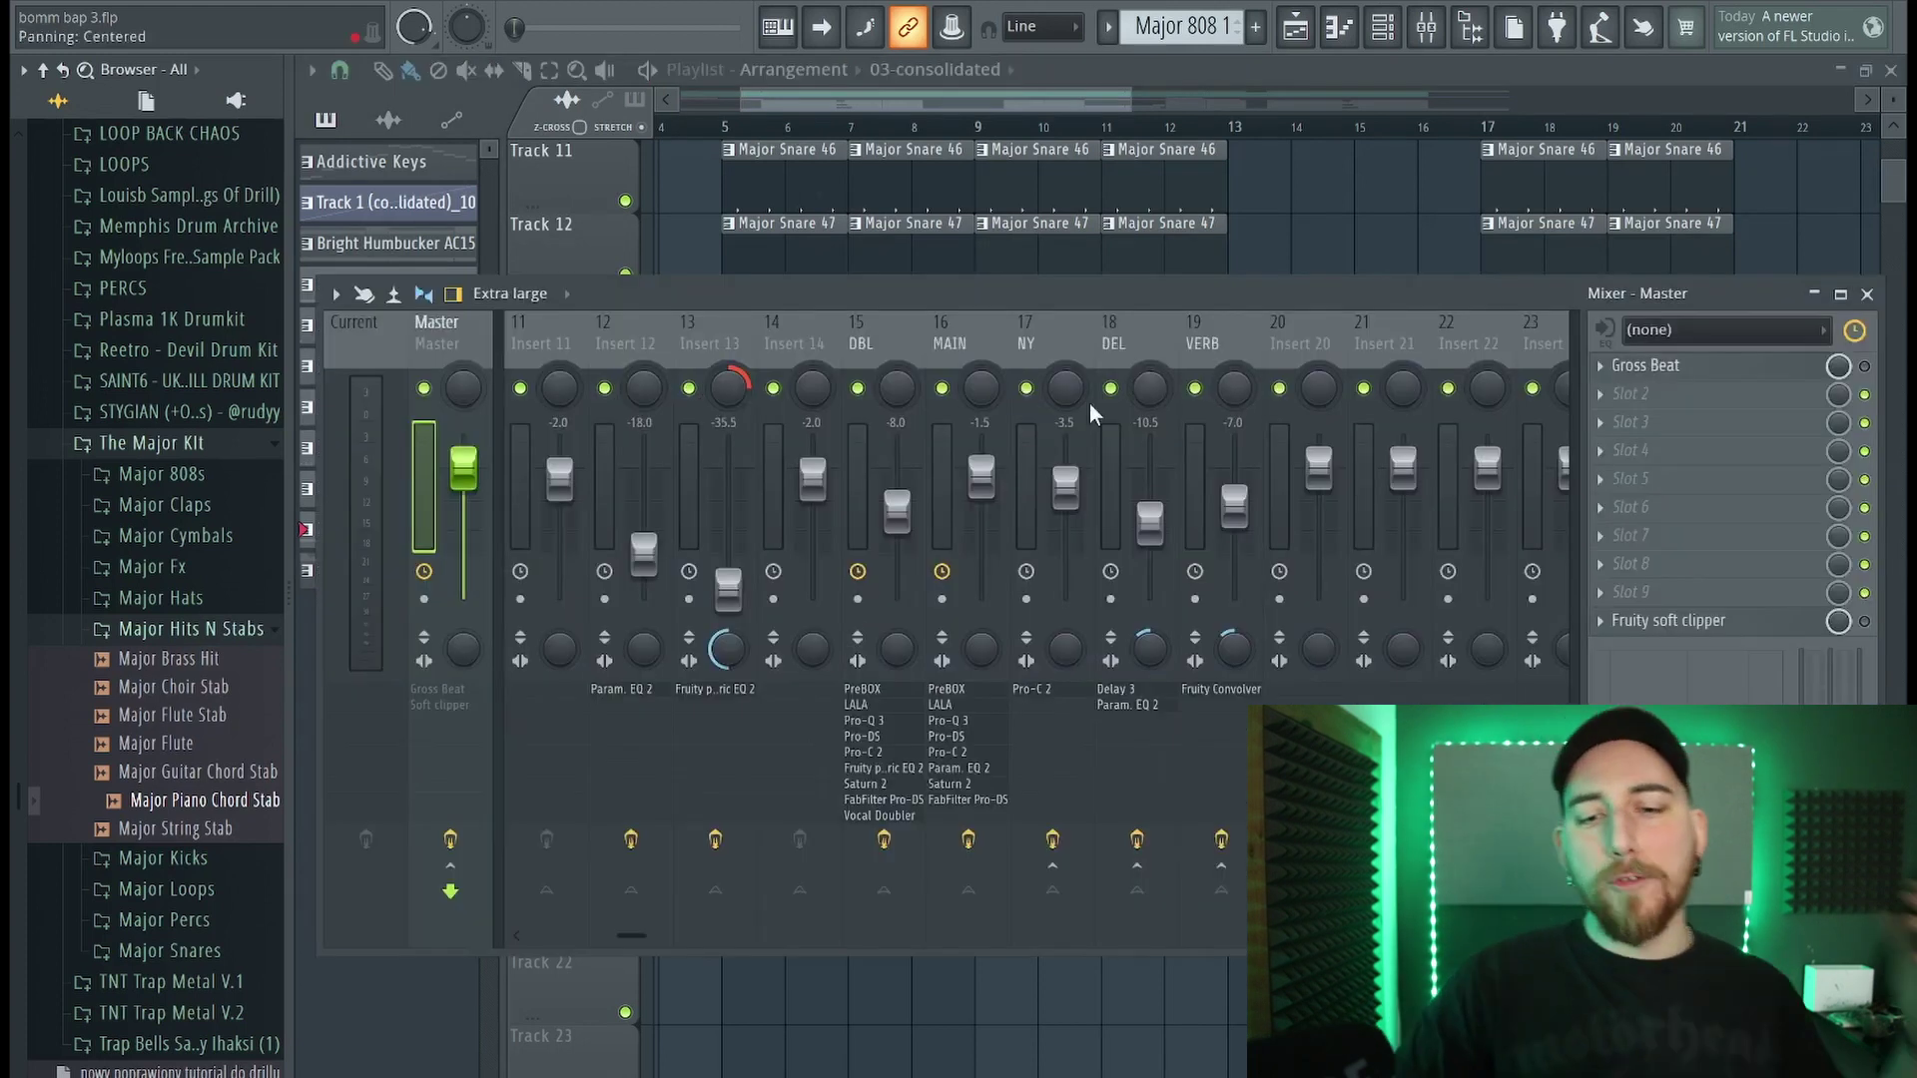
pyautogui.click(868, 574)
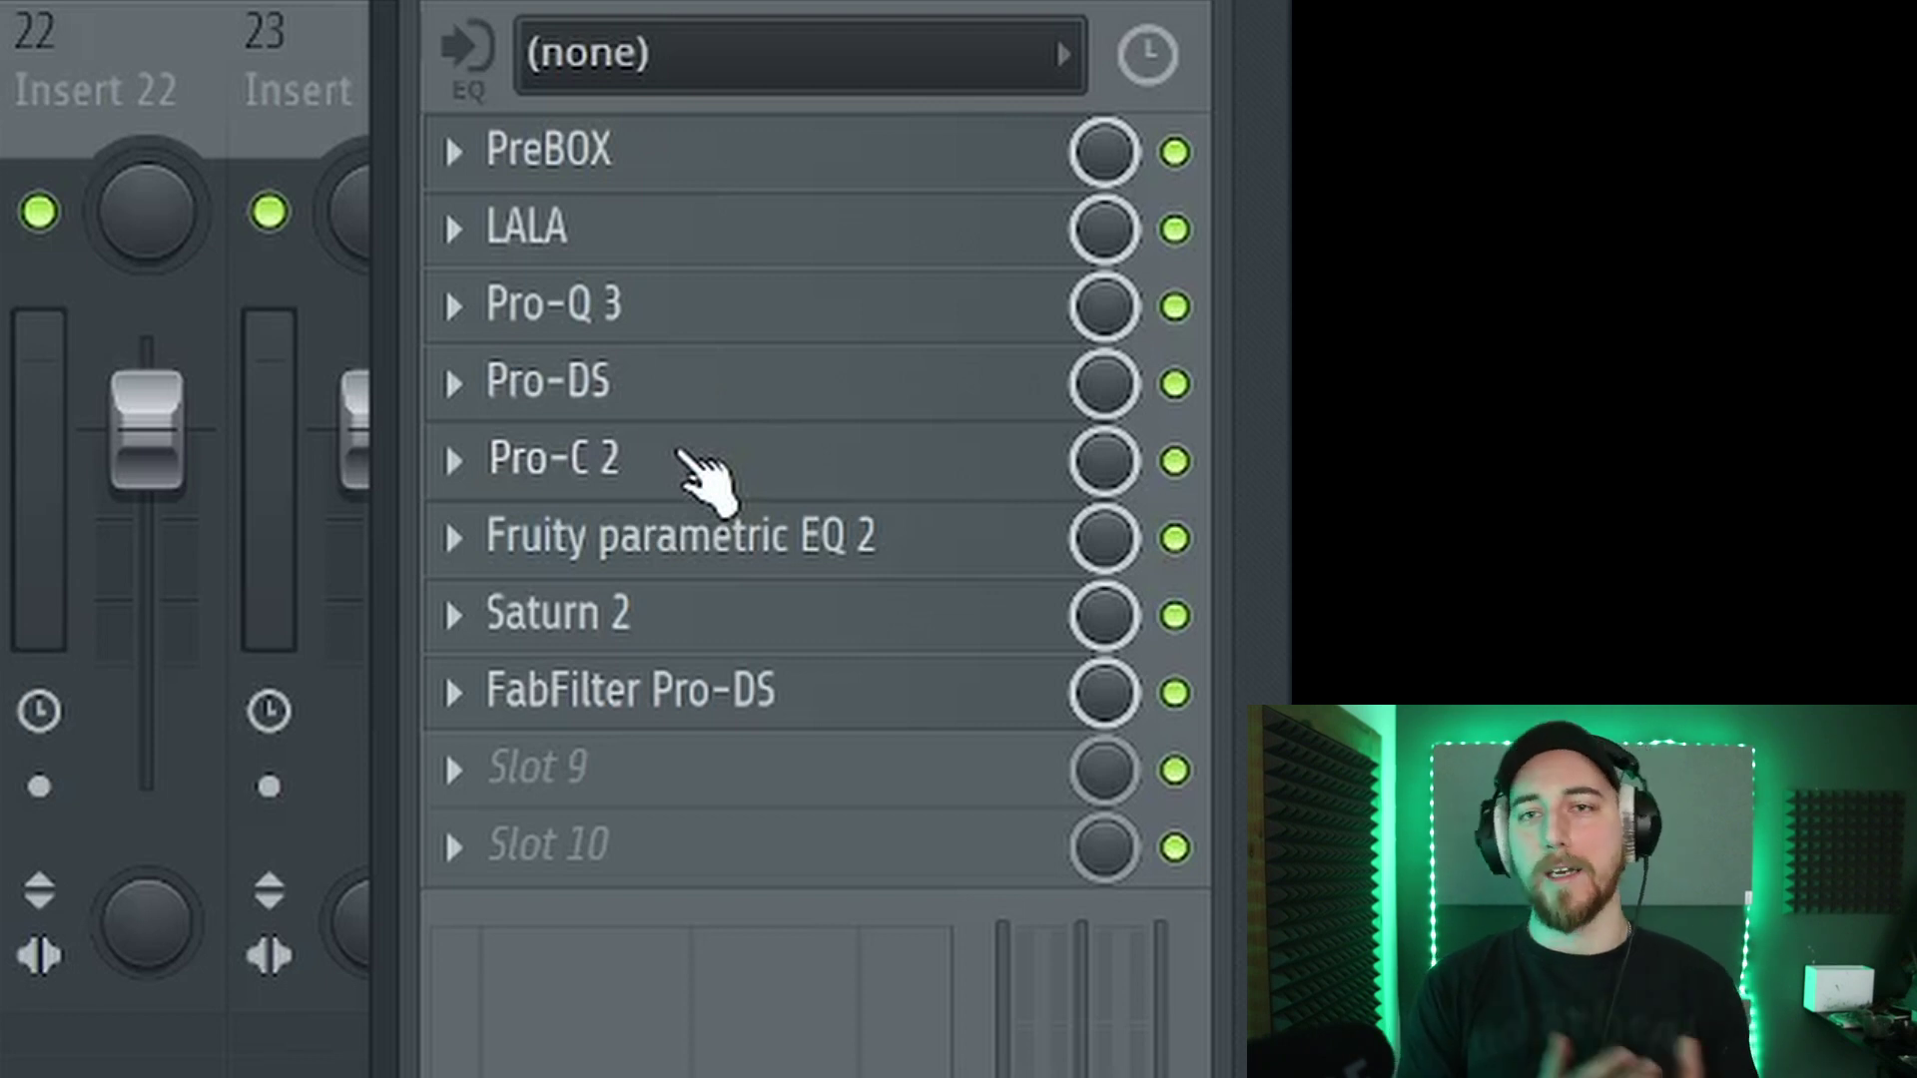
pyautogui.click(932, 549)
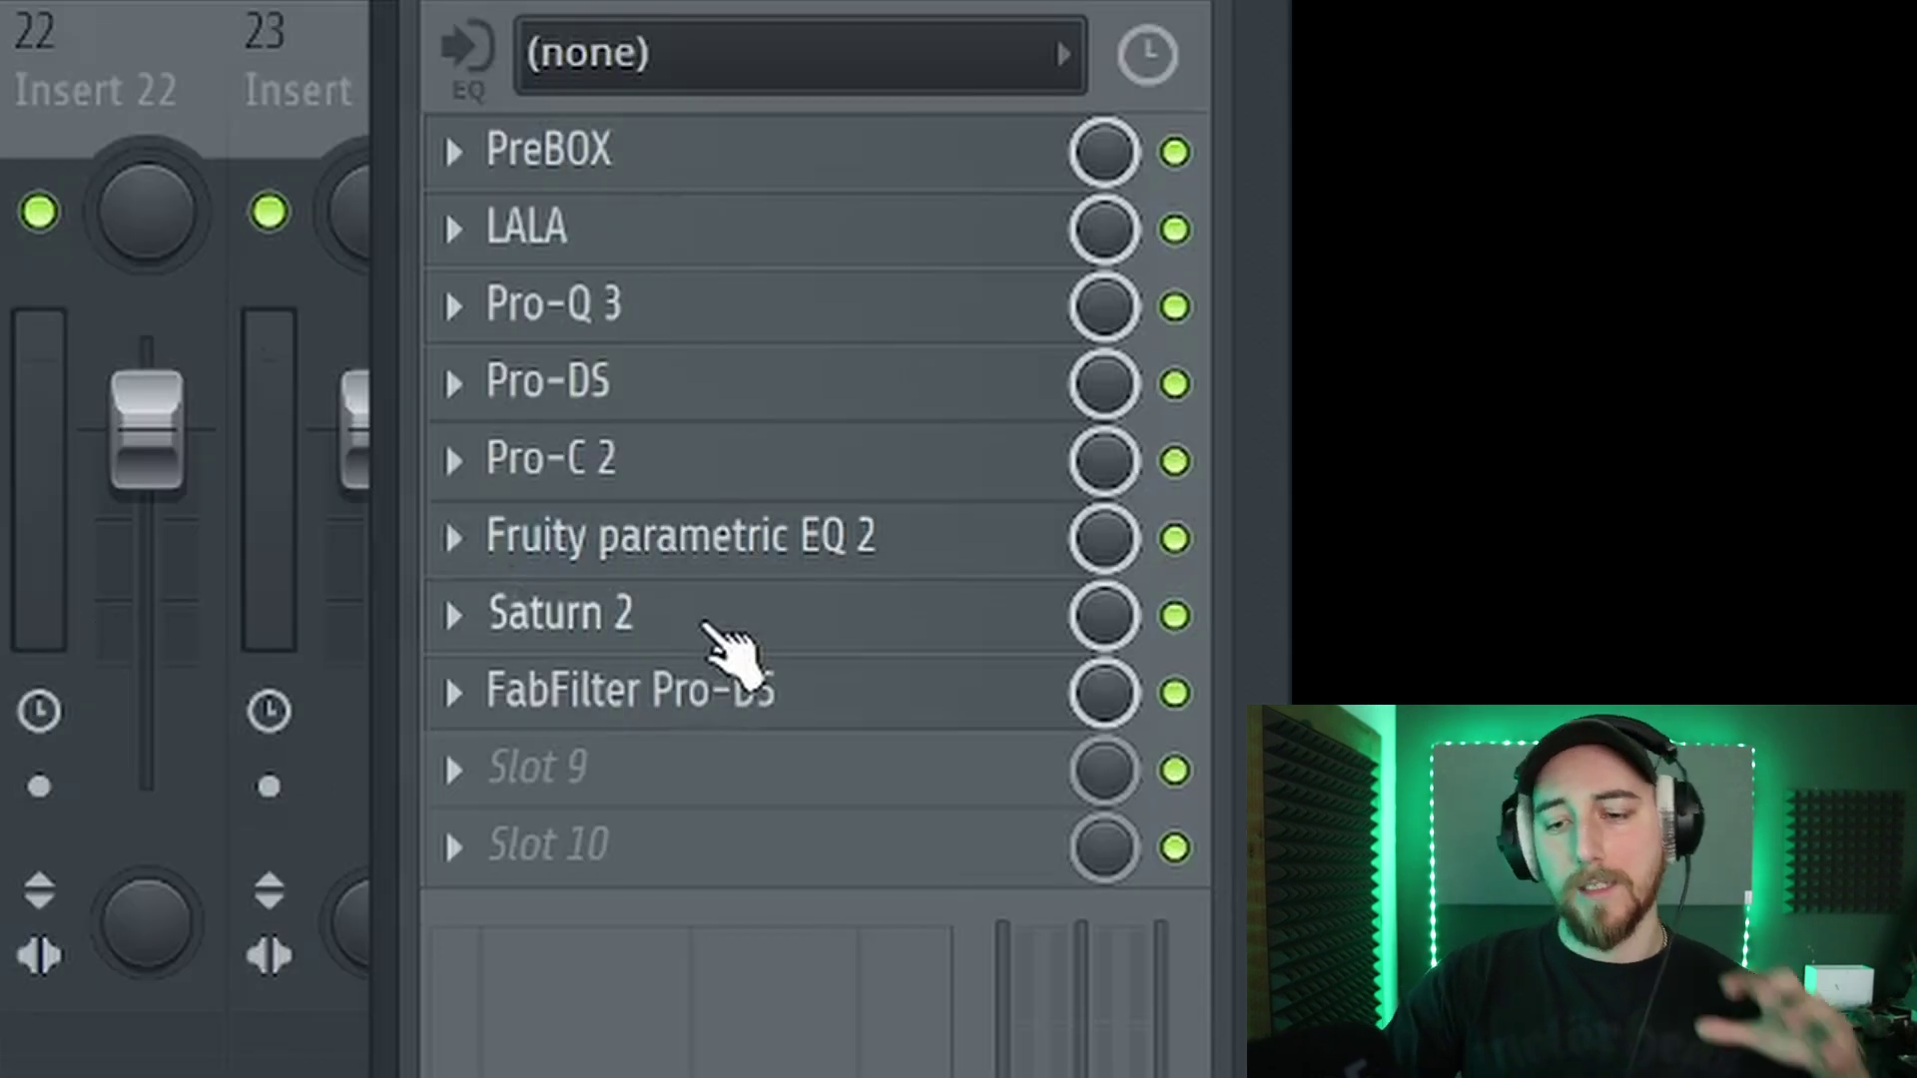
pyautogui.click(556, 614)
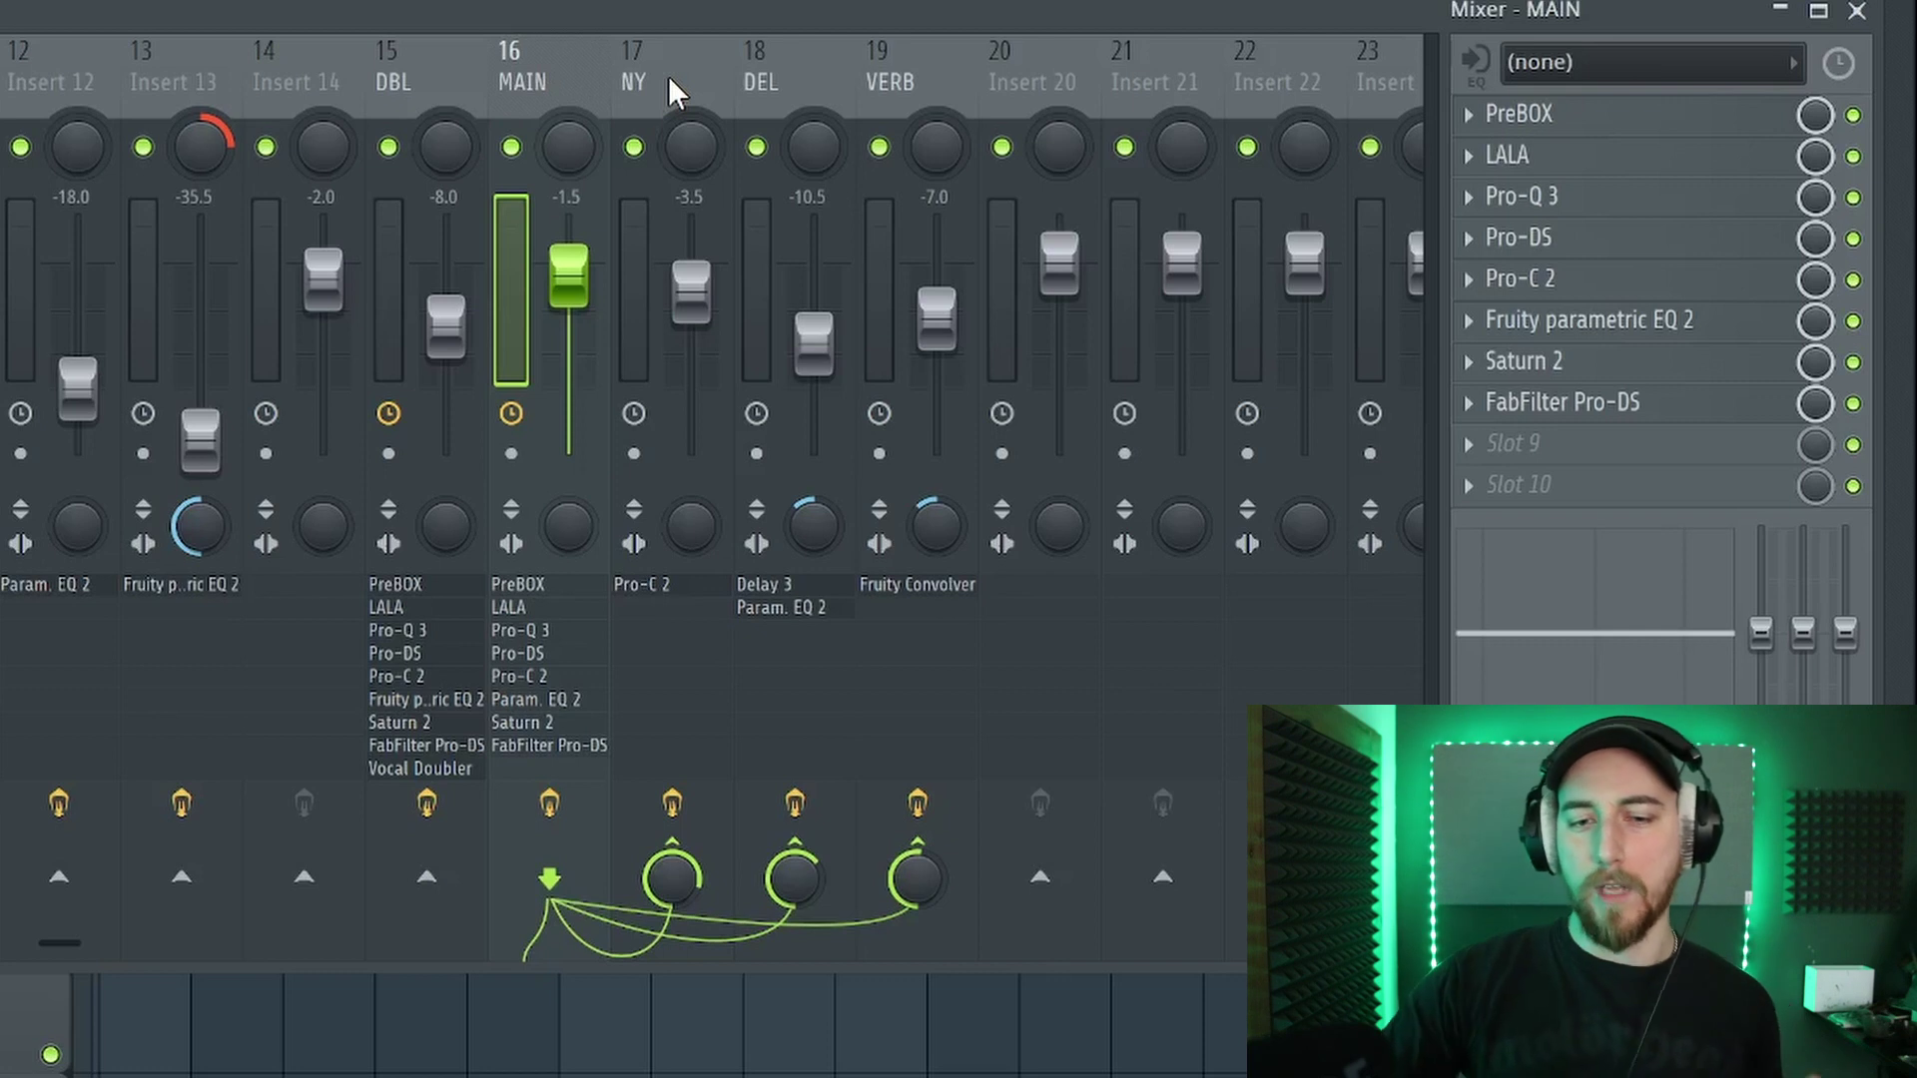
# Step: Examine the effects on the DEL and VERB send inserts, and close the mixer
pyautogui.click(799, 88)
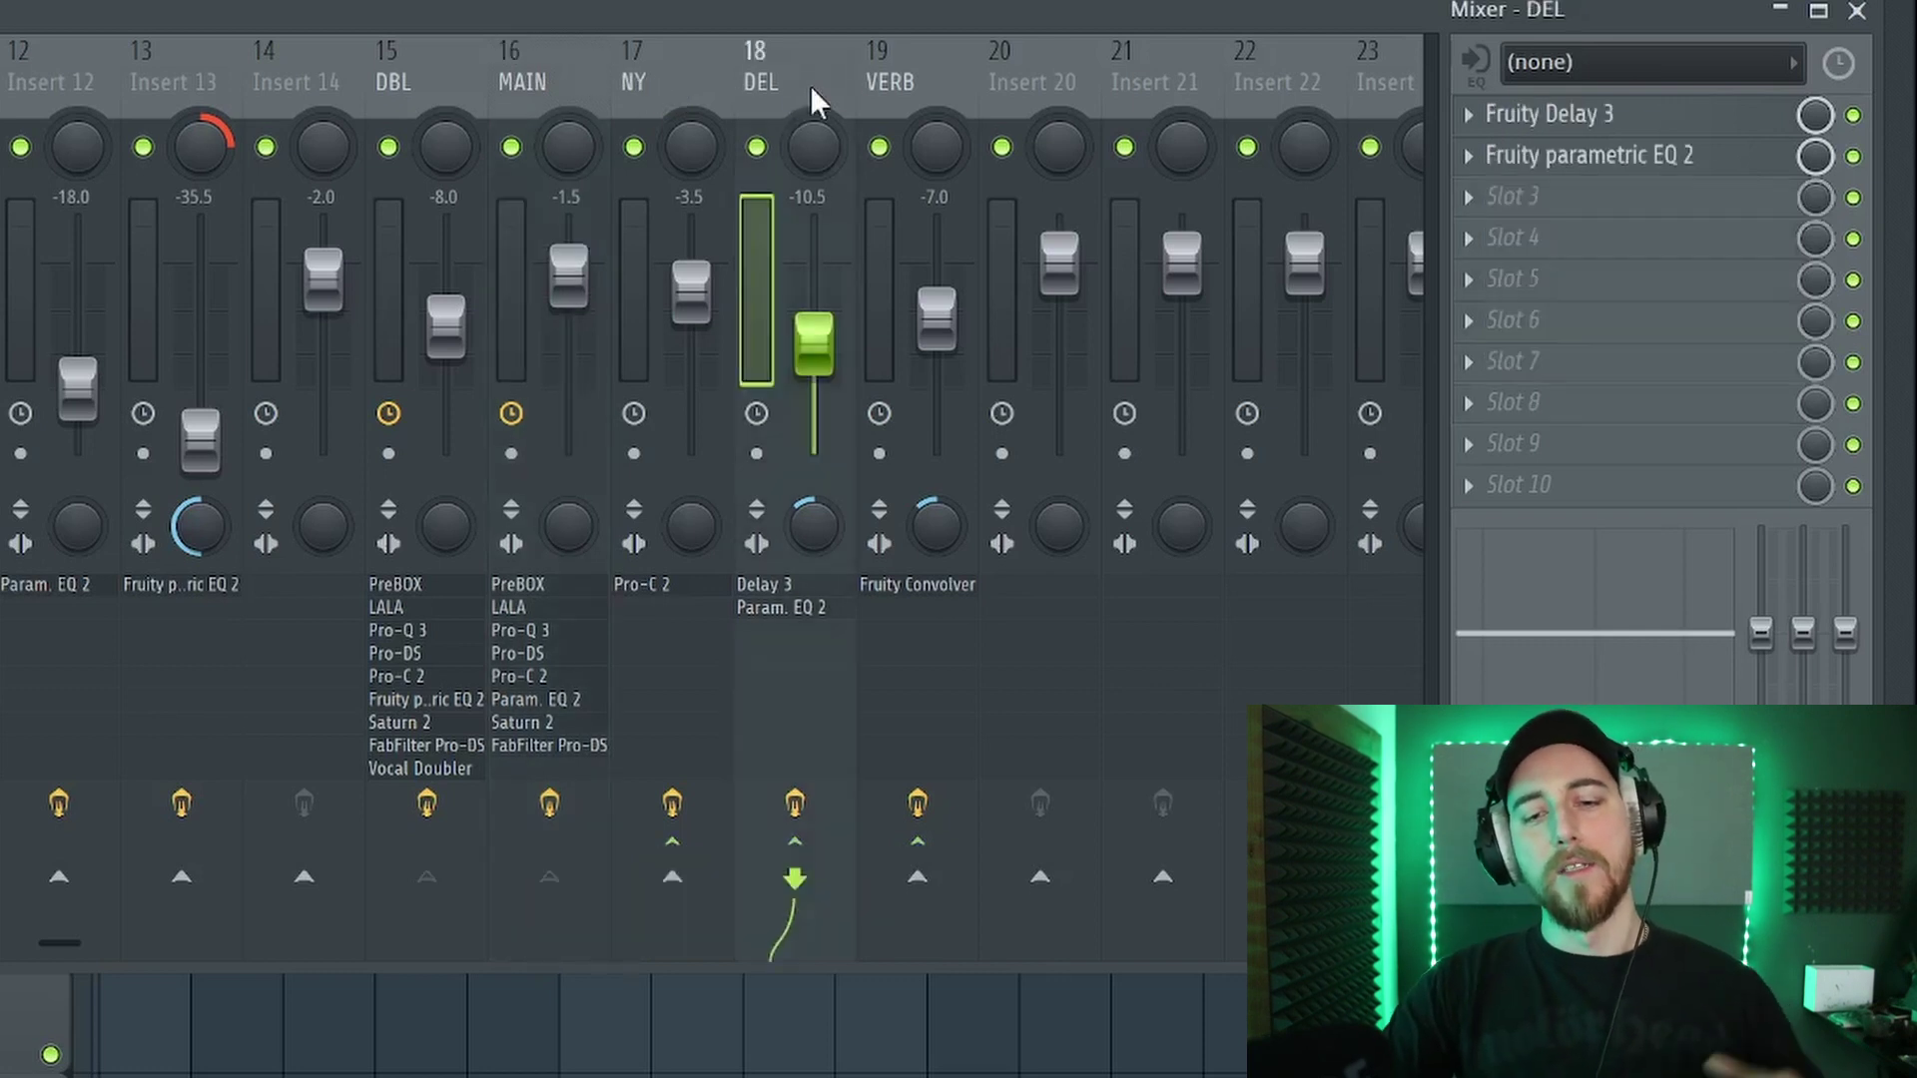
pyautogui.click(872, 80)
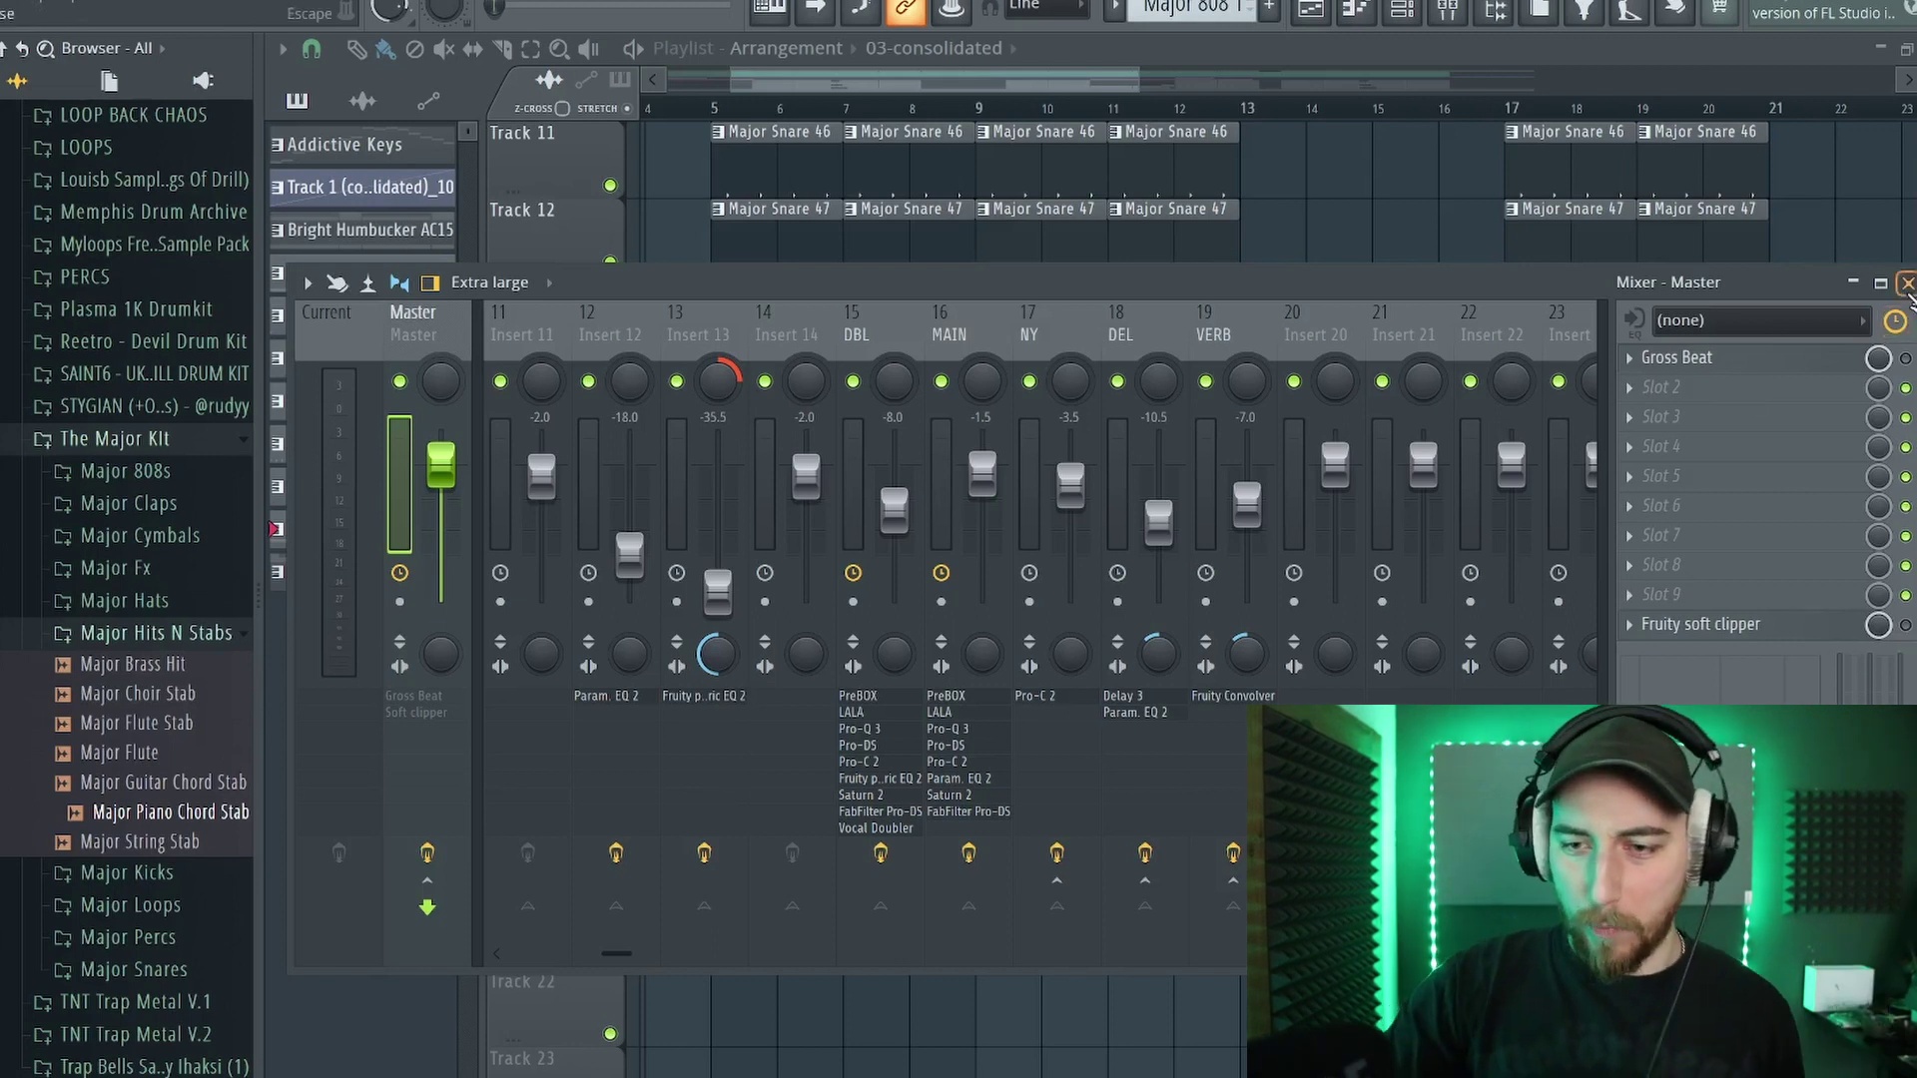
pyautogui.press('F9')
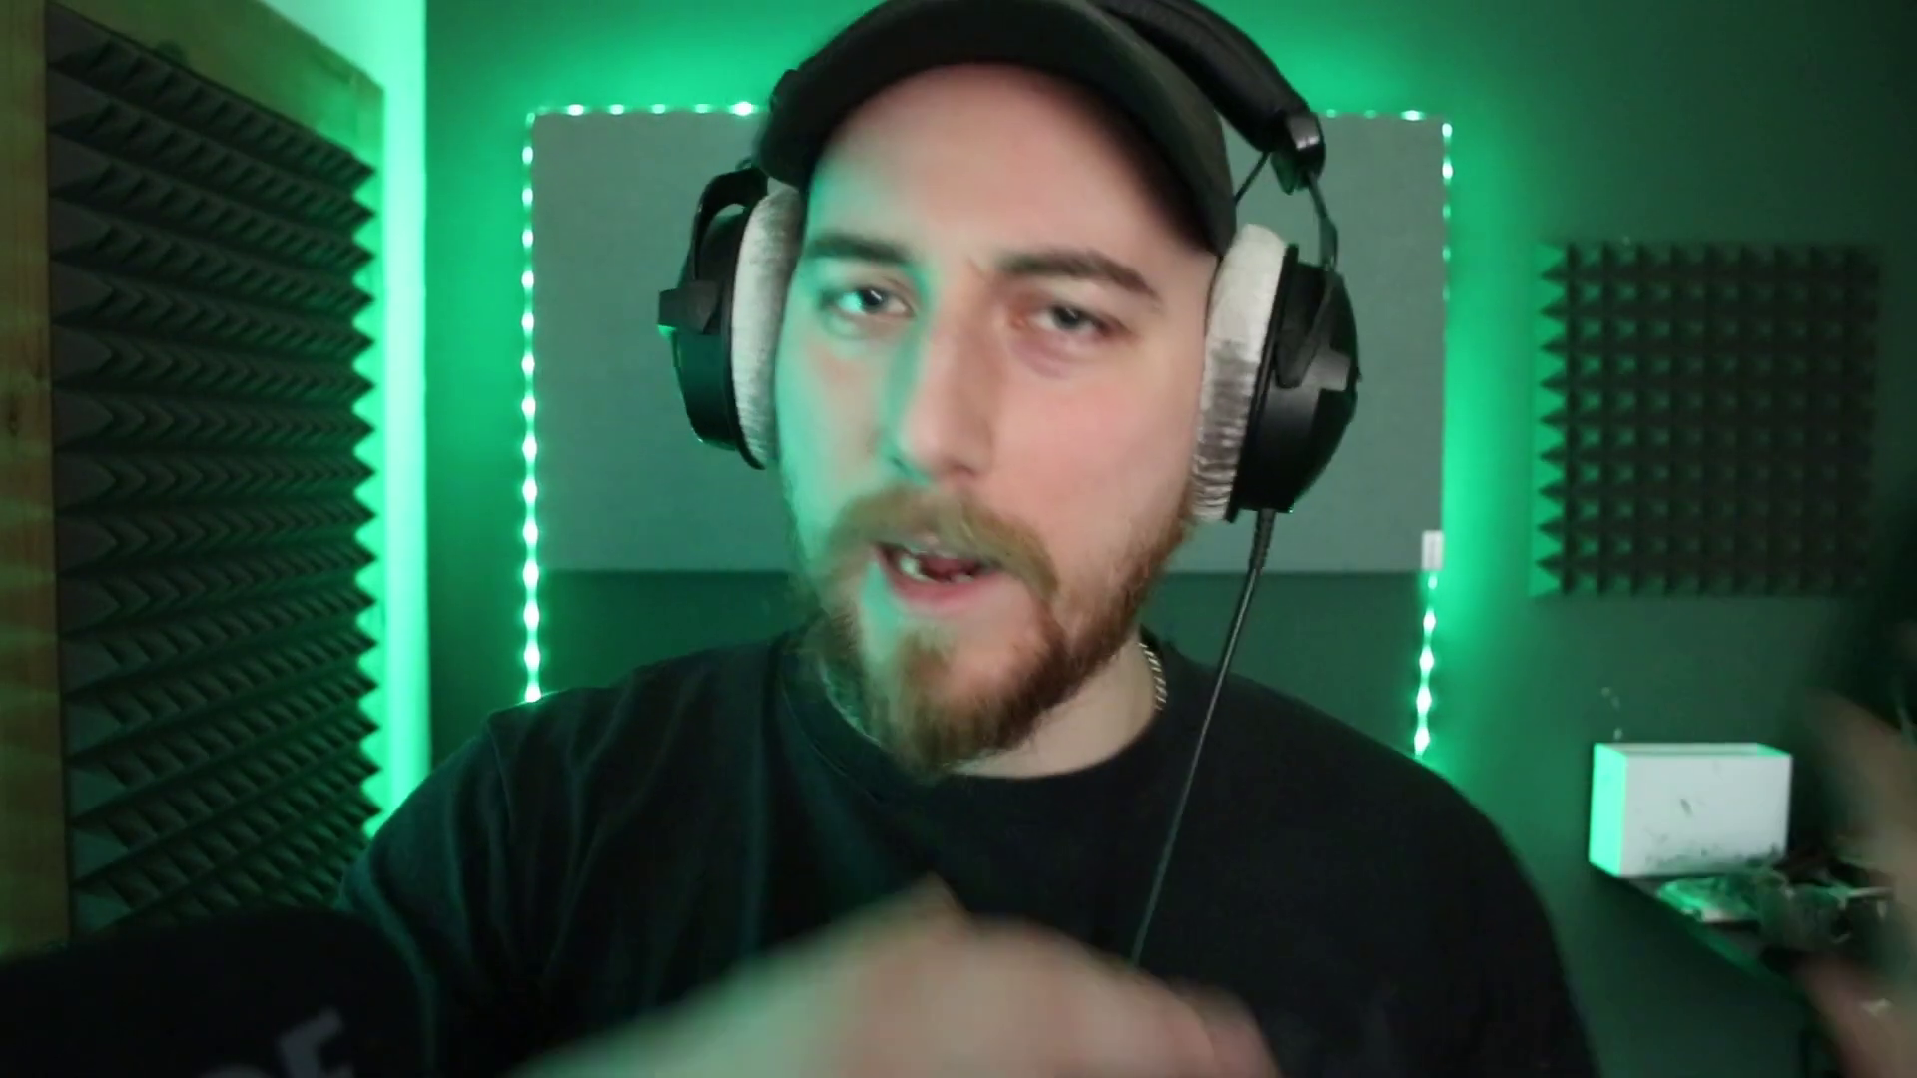